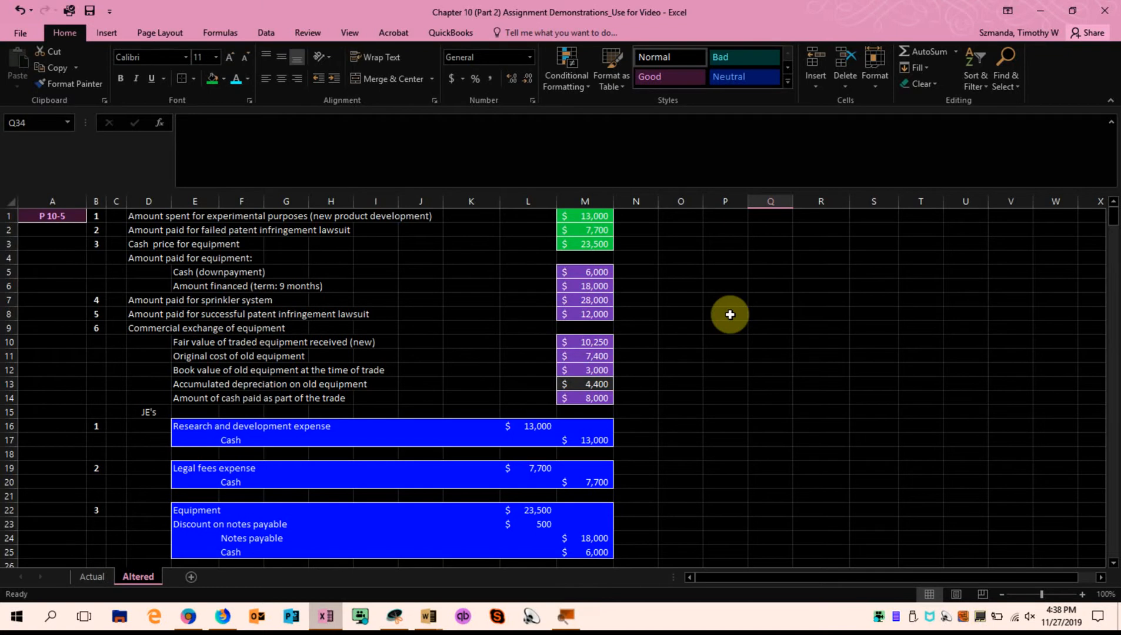
Fill the fair value of traded equipment received in cell M10 with green.
scroll(724, 321, down, 1)
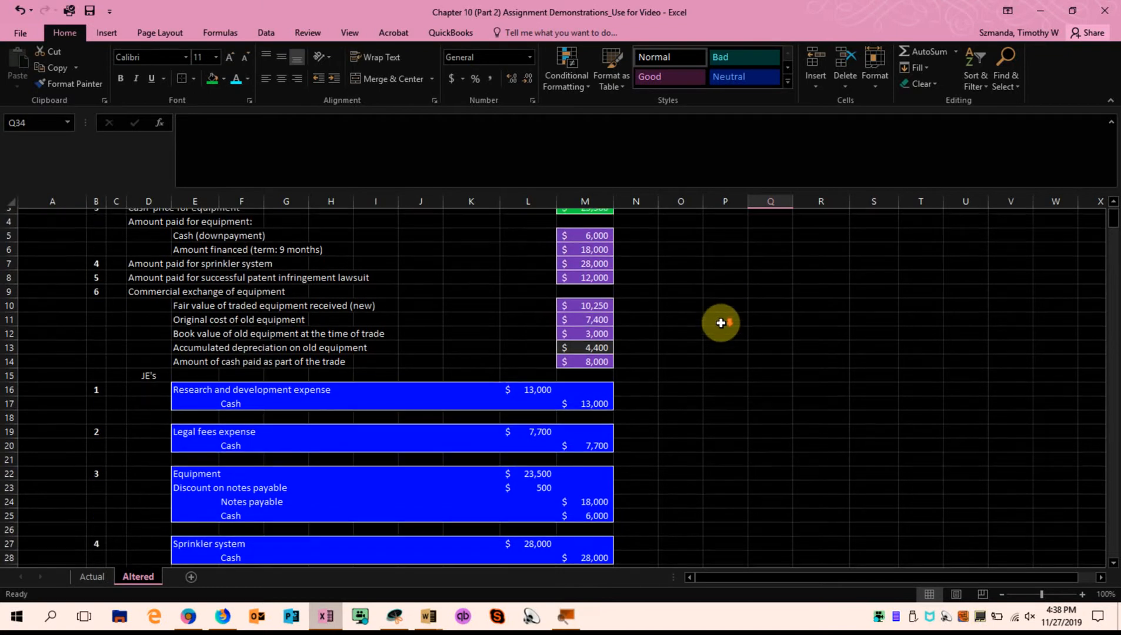
scroll(721, 323, up, 1)
click(574, 342)
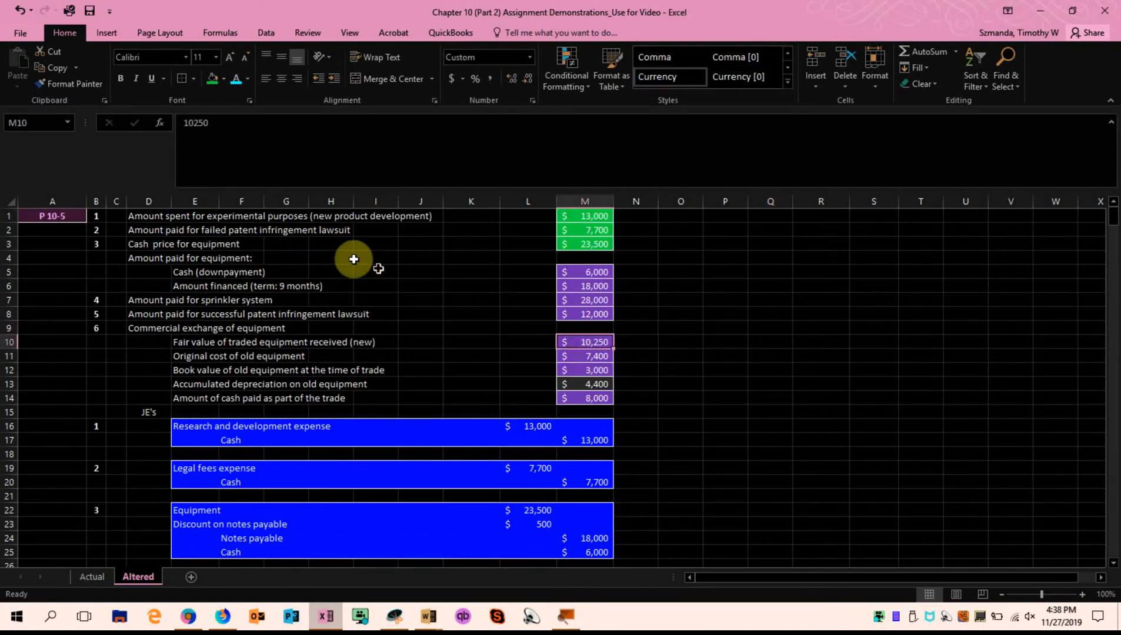
click(215, 80)
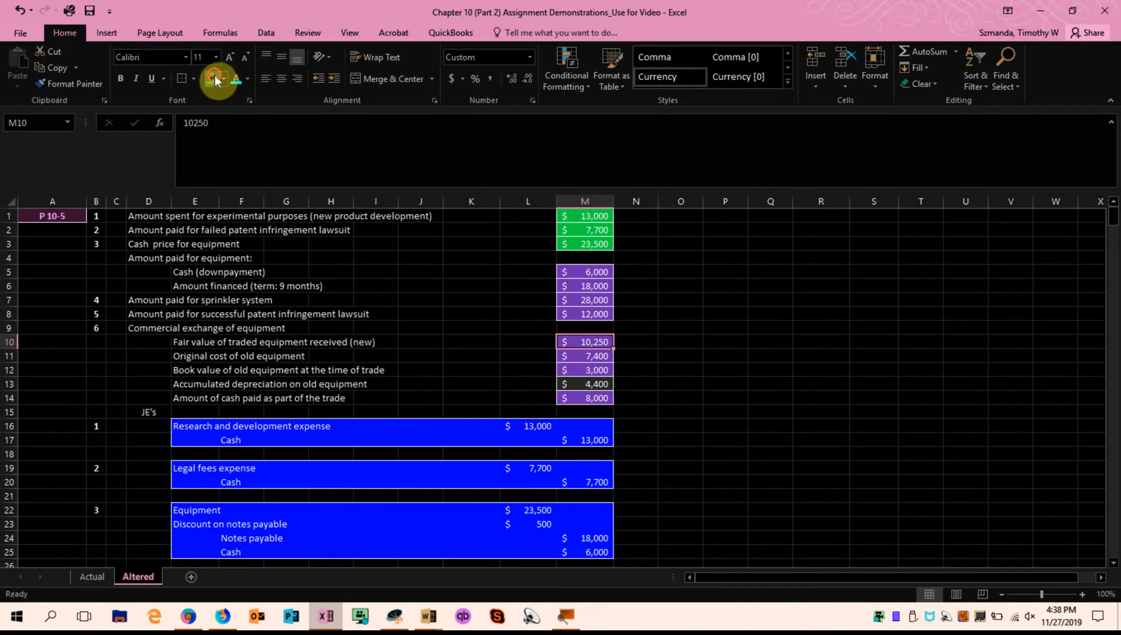
click(740, 358)
scroll(743, 438, down, 1)
scroll(743, 437, up, 1)
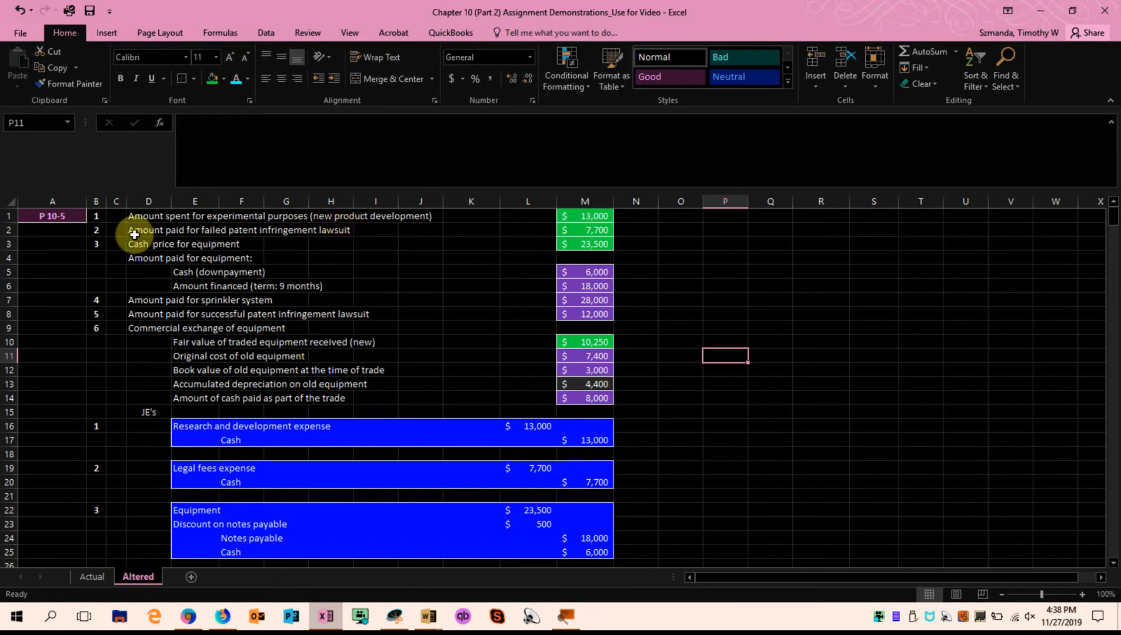
Review items 1 and 2, and compare the amount spent for experimental purposes with the research and development expense entry.
click(96, 312)
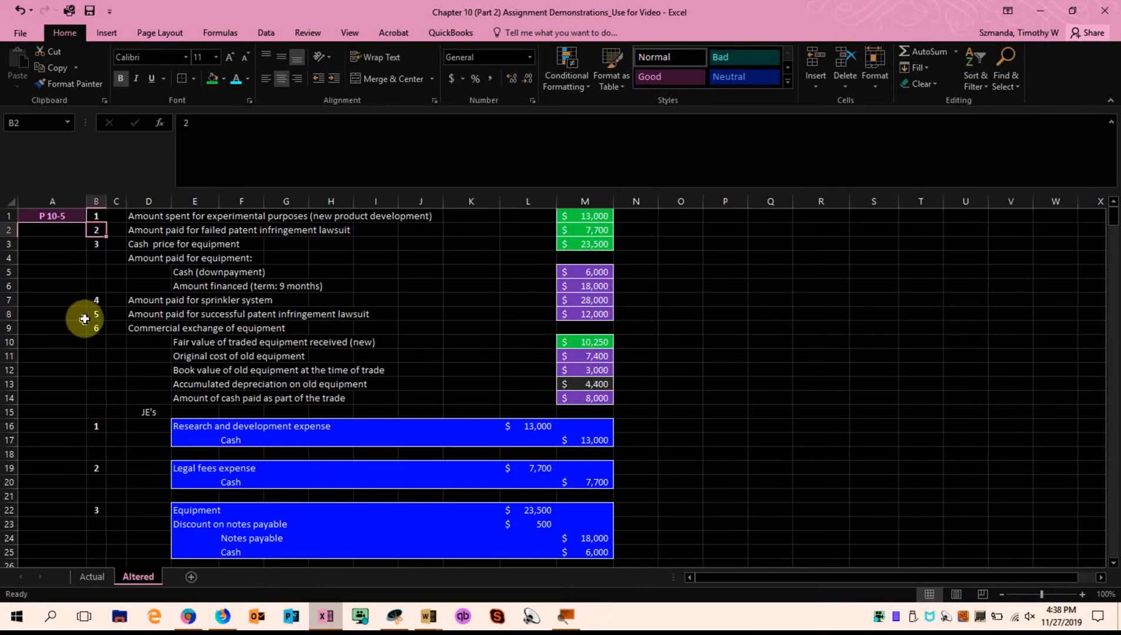
click(92, 232)
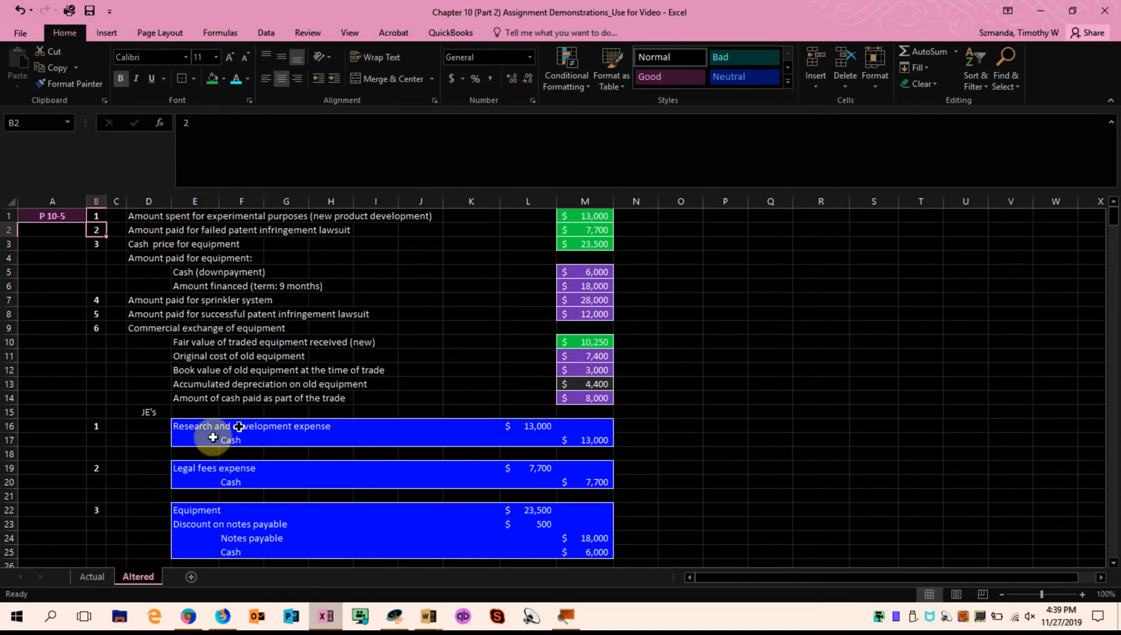
click(196, 426)
click(312, 426)
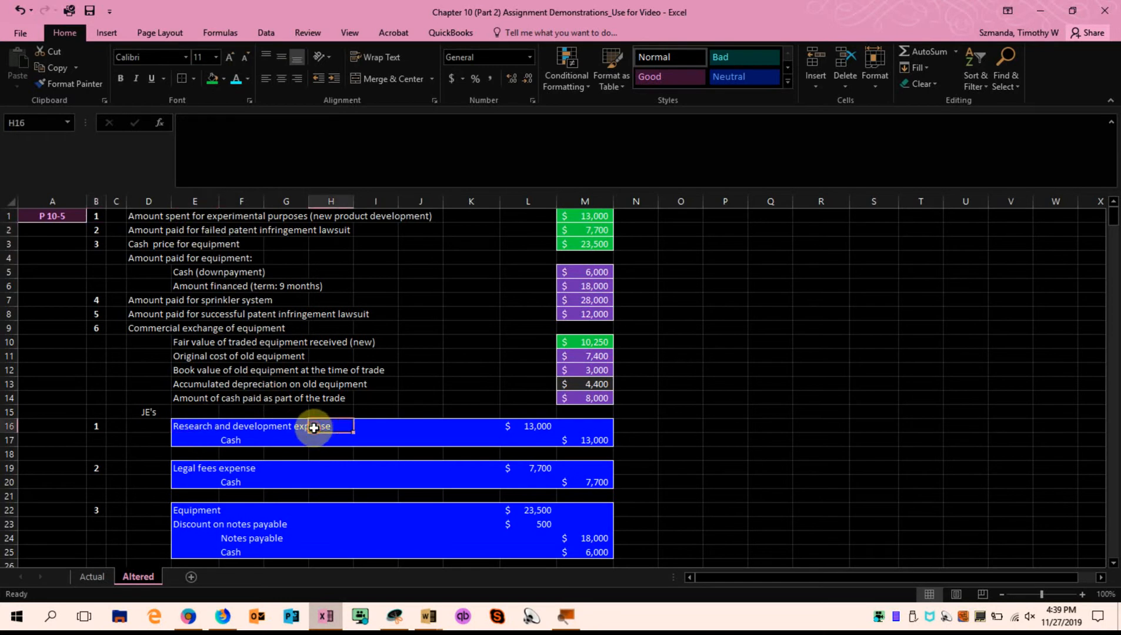
click(574, 217)
scroll(641, 400, down, 1)
scroll(642, 401, up, 1)
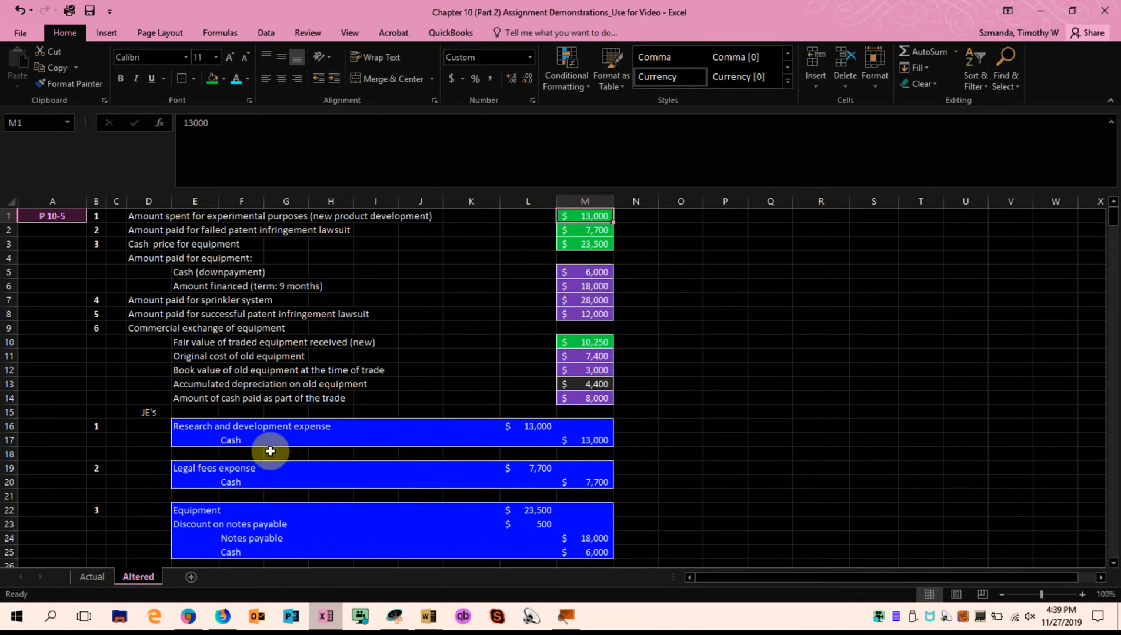
scroll(270, 445, down, 1)
scroll(233, 430, up, 1)
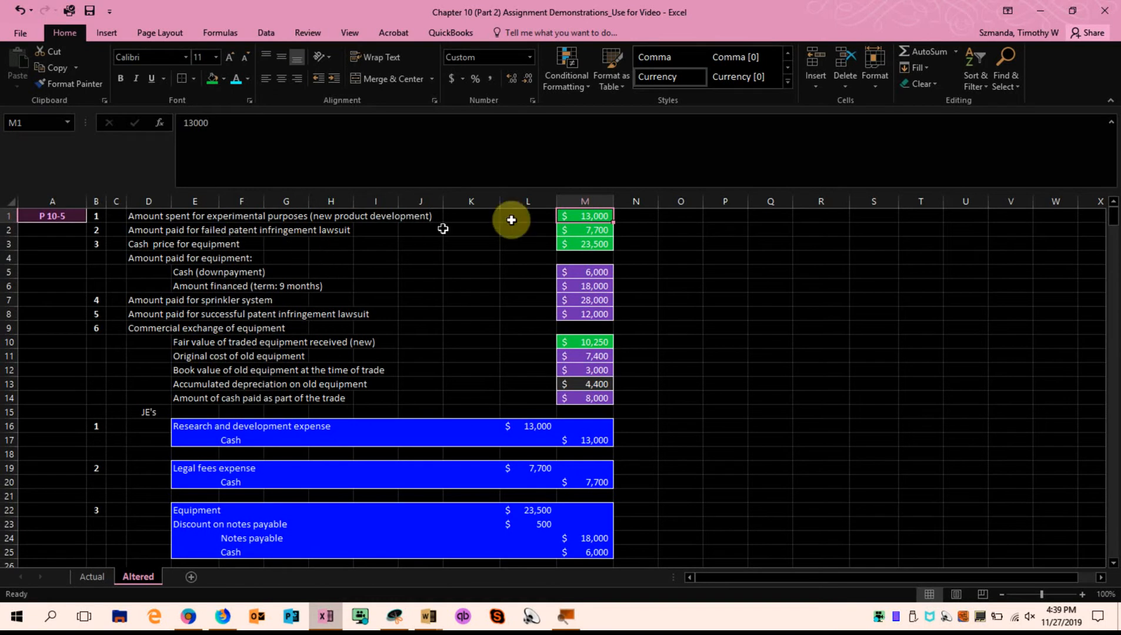
Compare the failed patent infringement lawsuit amount in M2 with the legal fees expense entry.
click(583, 229)
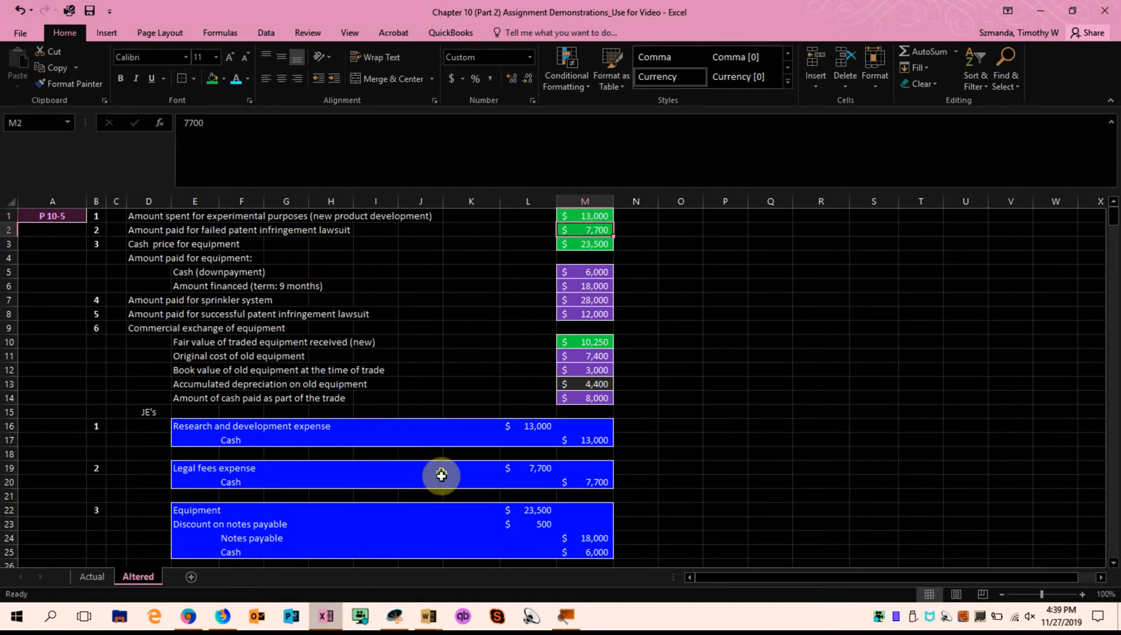
scroll(440, 476, down, 1)
click(201, 429)
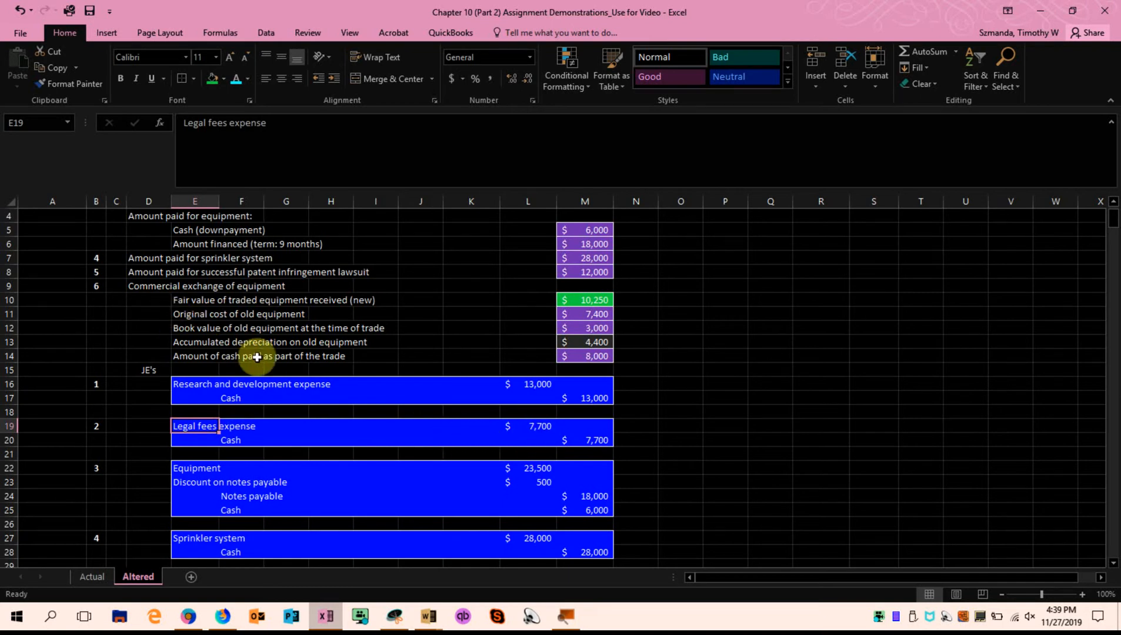
Trace the successful patent lawsuit amount in M8 to the patent debit and cash credit in journal entry 5.
scroll(257, 359, down, 2)
scroll(257, 359, down, 2)
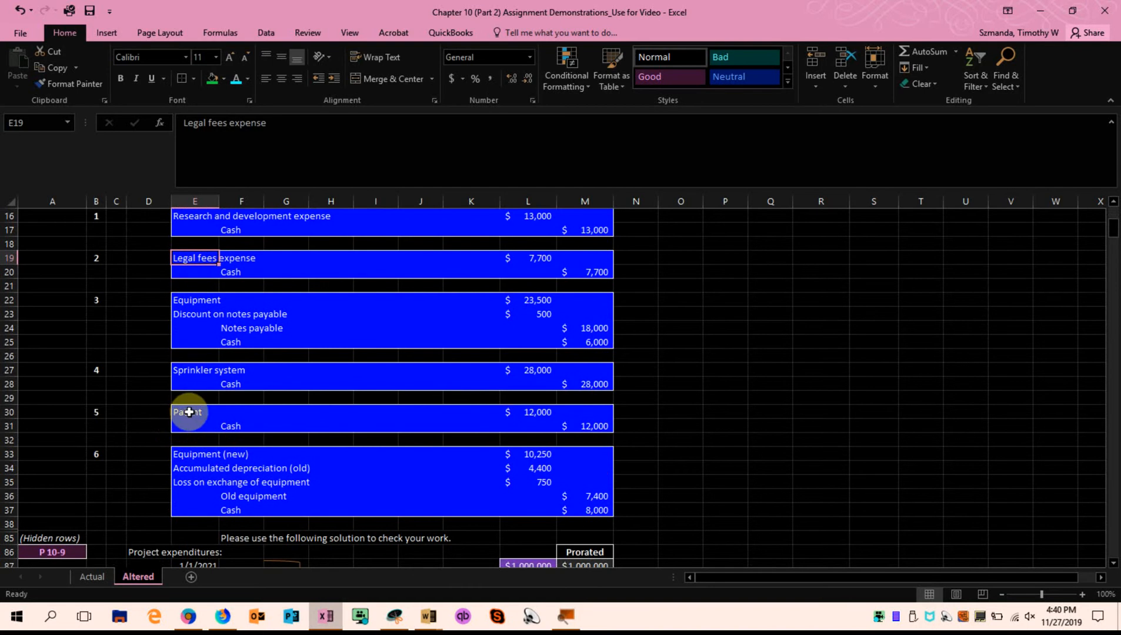
scroll(200, 415, up, 4)
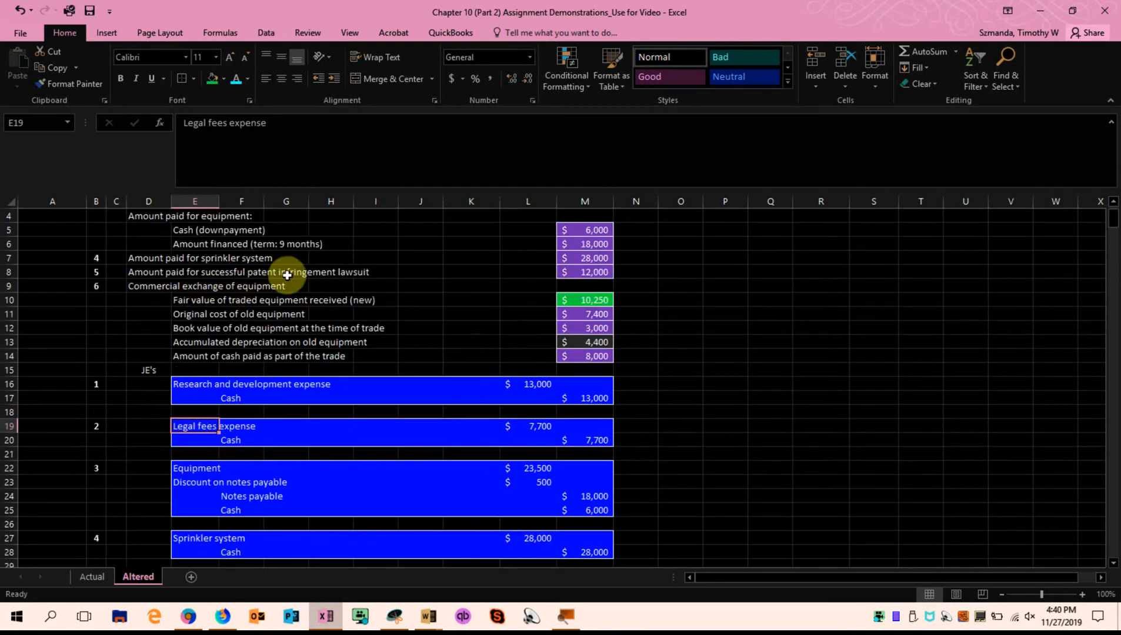
click(594, 271)
scroll(486, 330, down, 3)
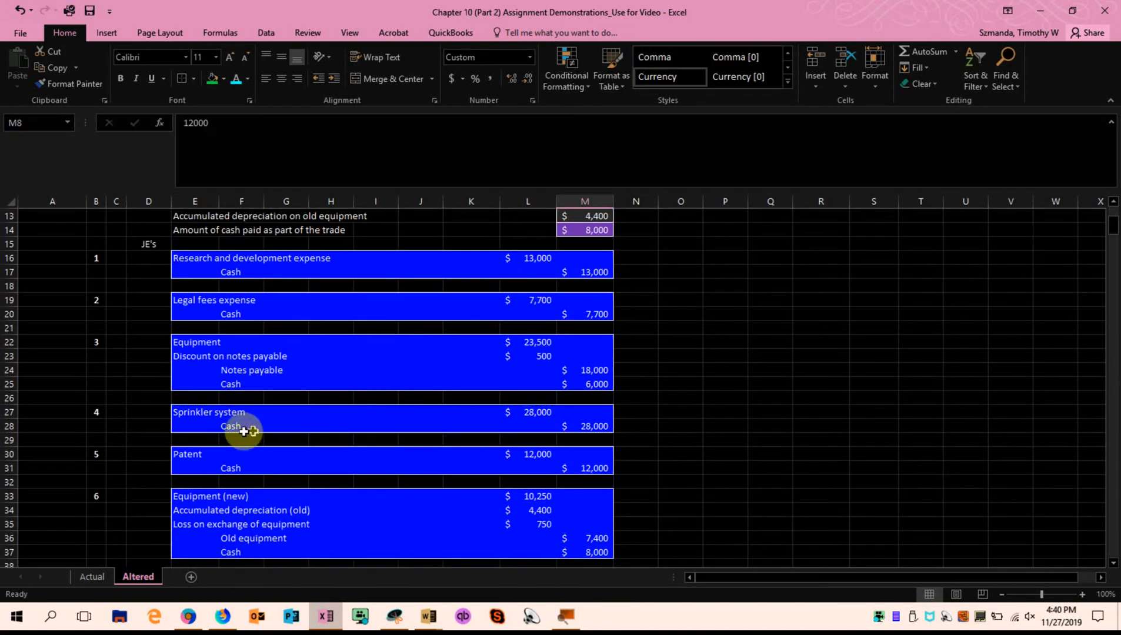
click(194, 455)
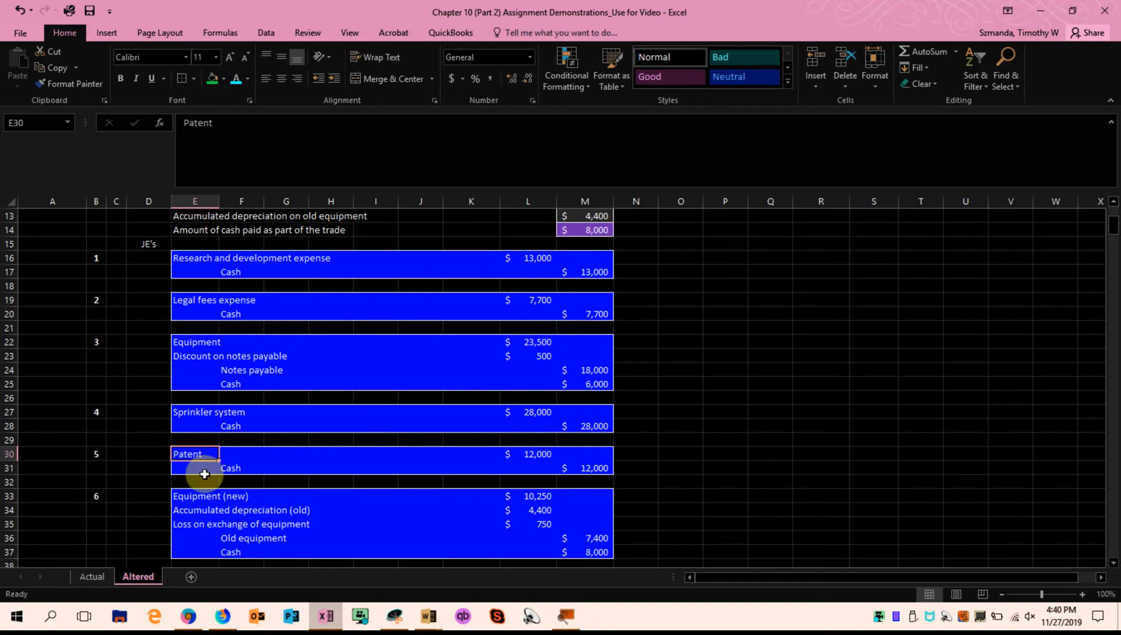
click(533, 455)
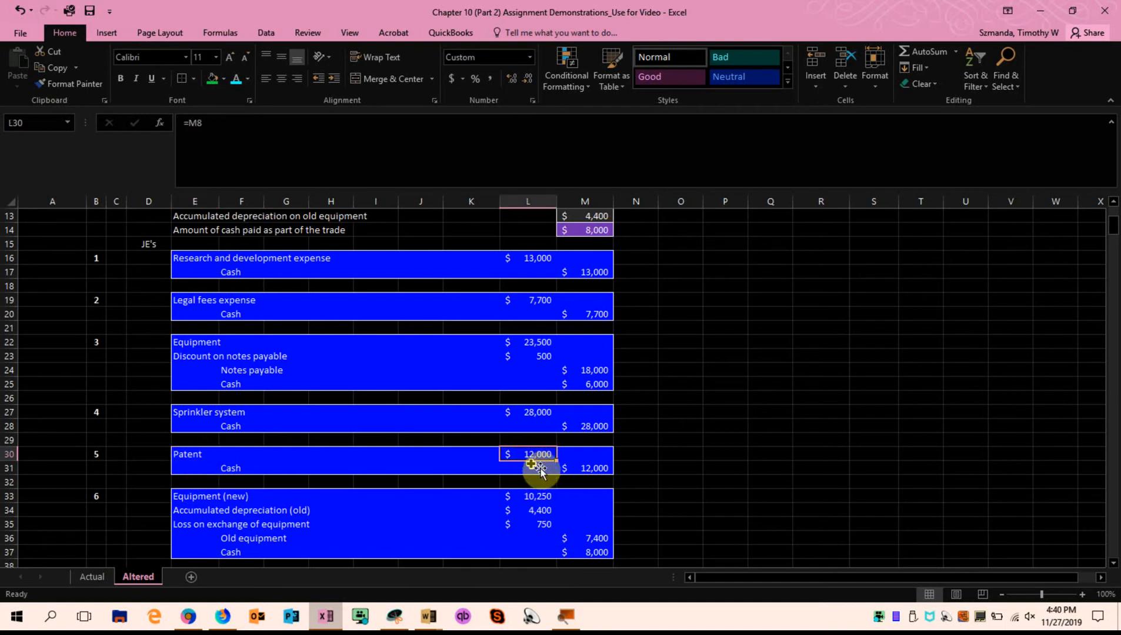
click(594, 474)
scroll(414, 491, up, 4)
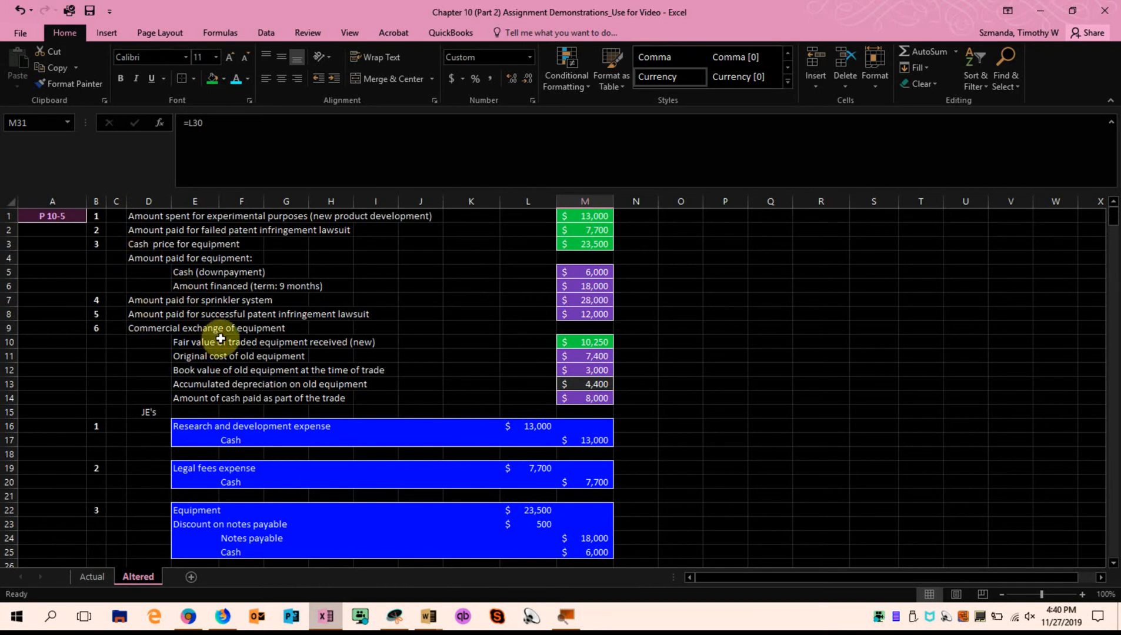
Check the equipment debit in journal entry 3 against the cash price for equipment in M3.
scroll(221, 339, down, 1)
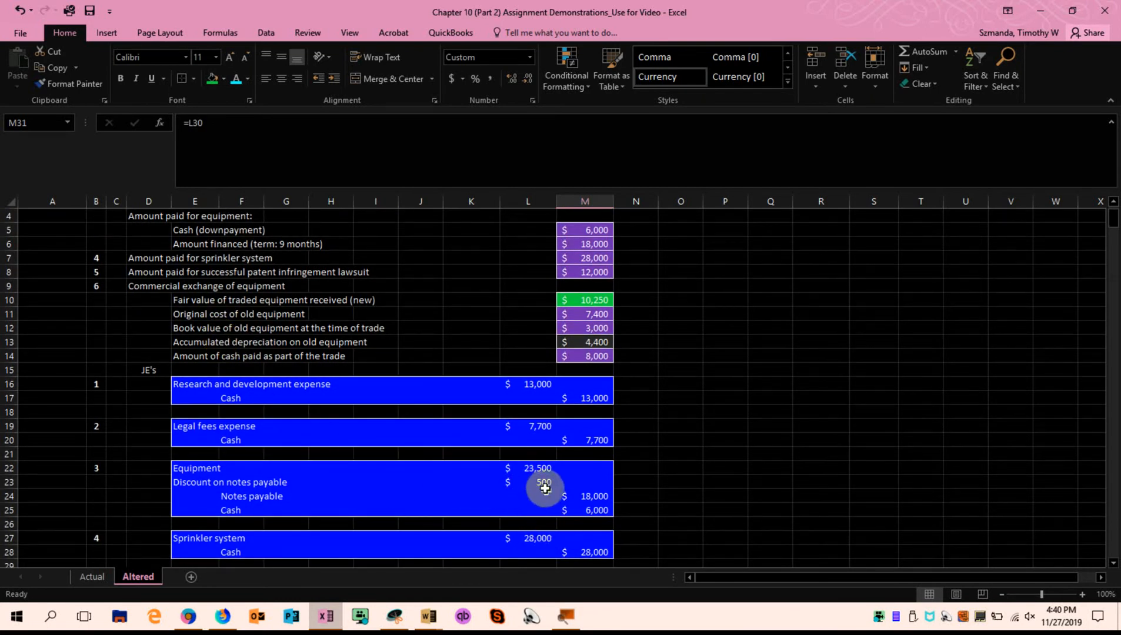
click(532, 467)
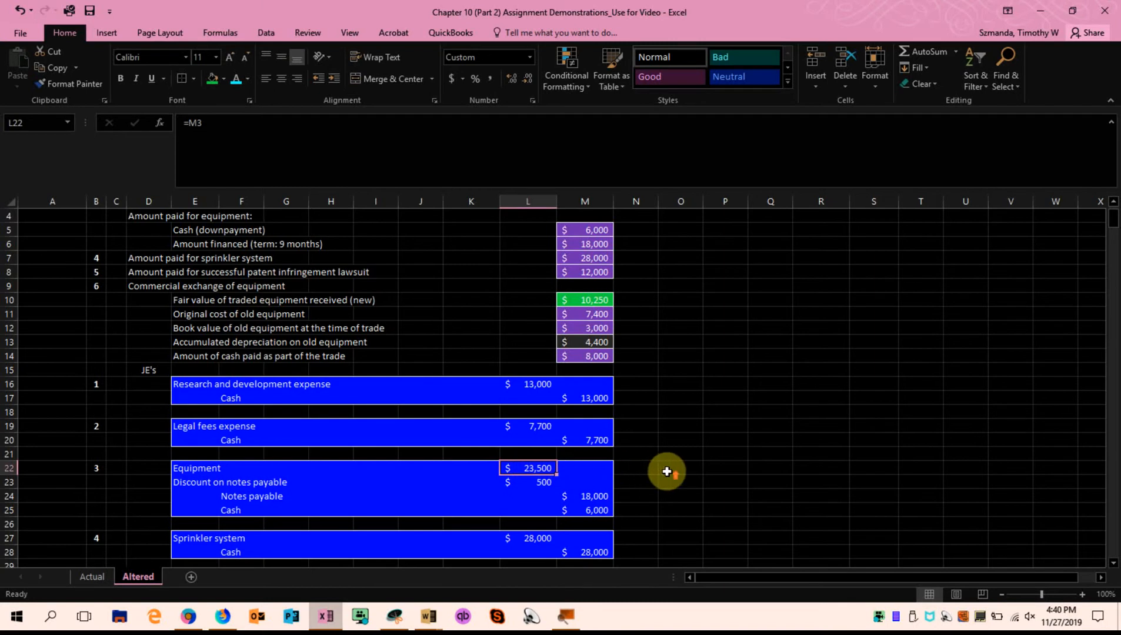
scroll(665, 472, up, 1)
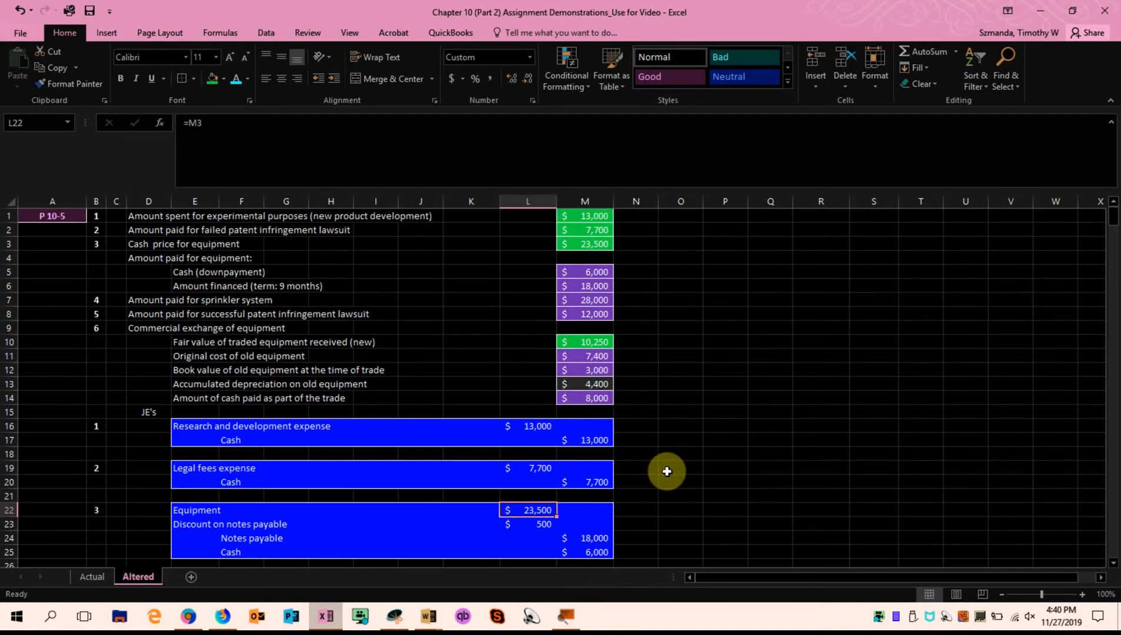
scroll(668, 468, down, 1)
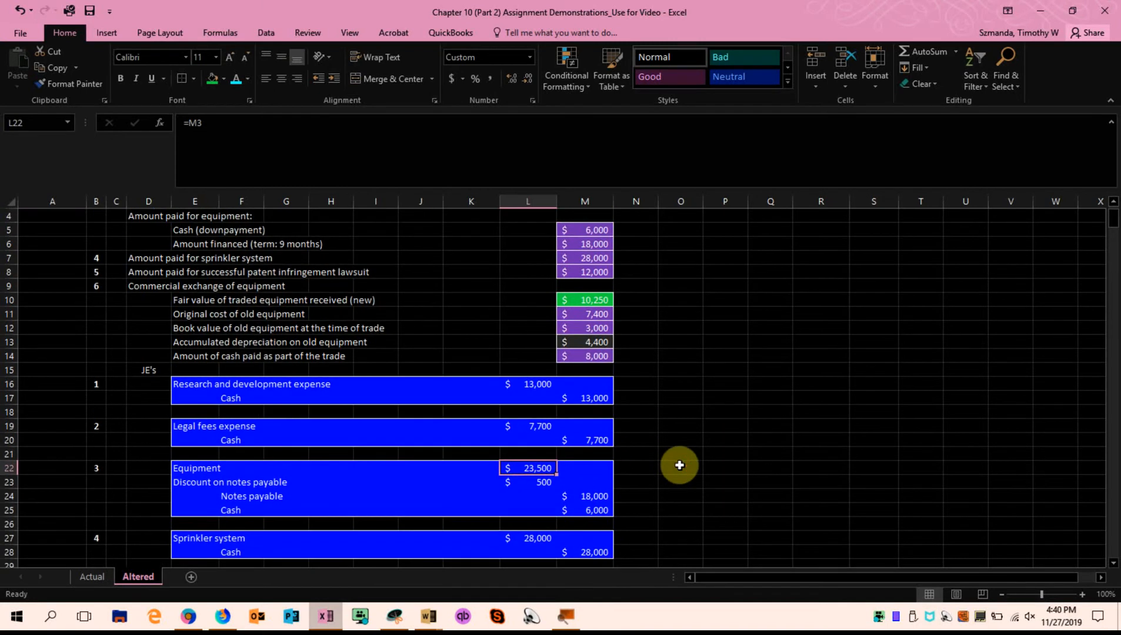
scroll(686, 456, up, 1)
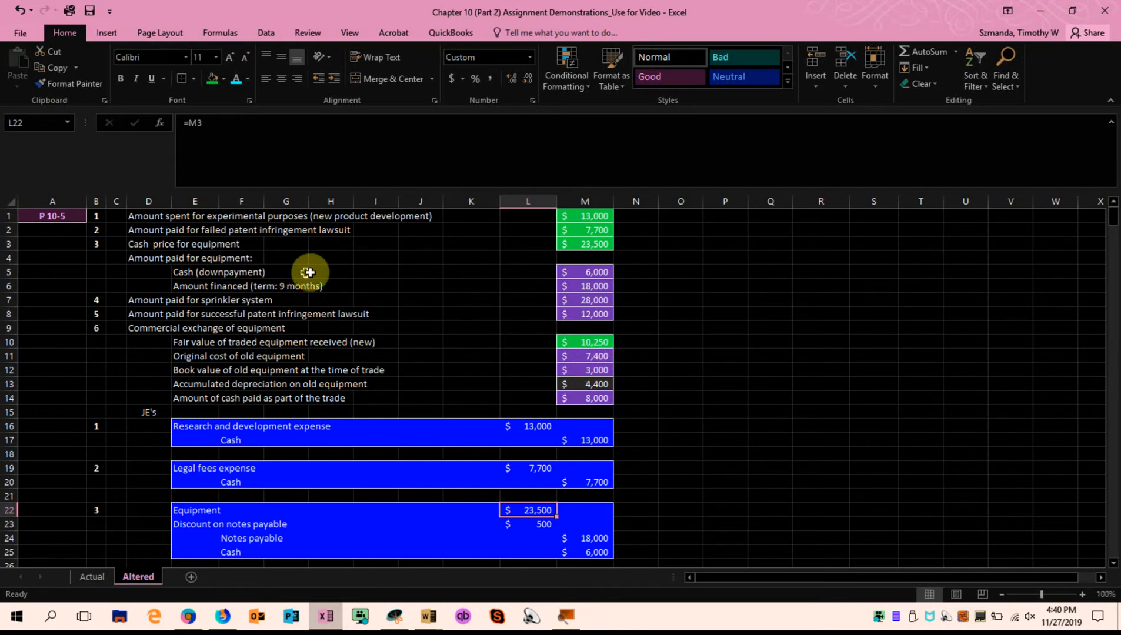
click(579, 247)
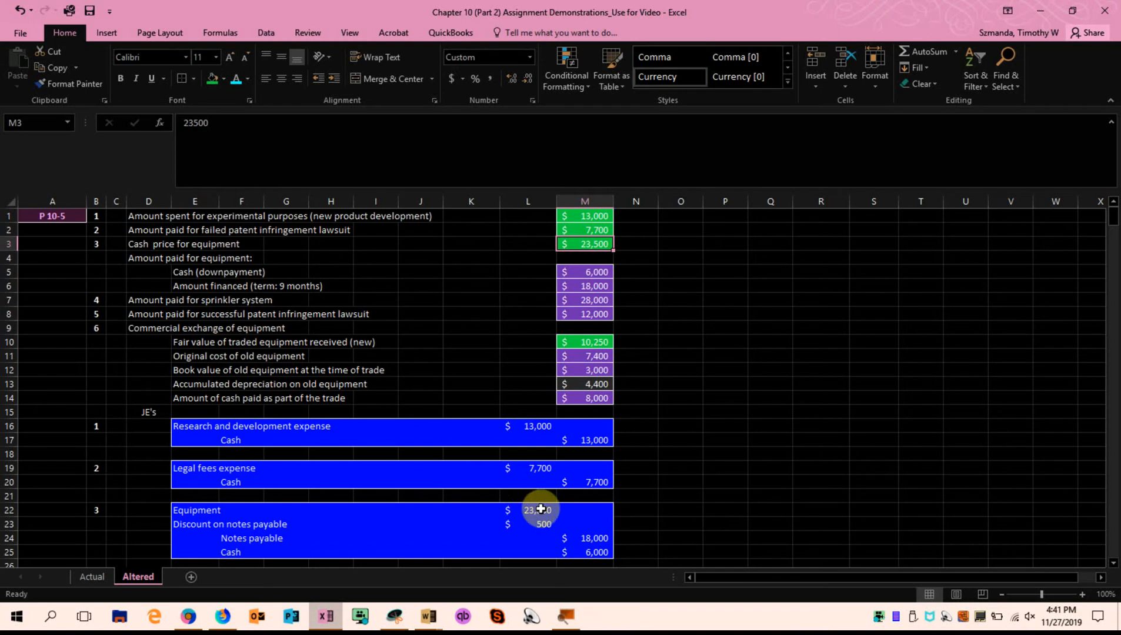
Inspect the notes payable and cash credits in journal entry 3.
scroll(541, 509, down, 2)
click(229, 453)
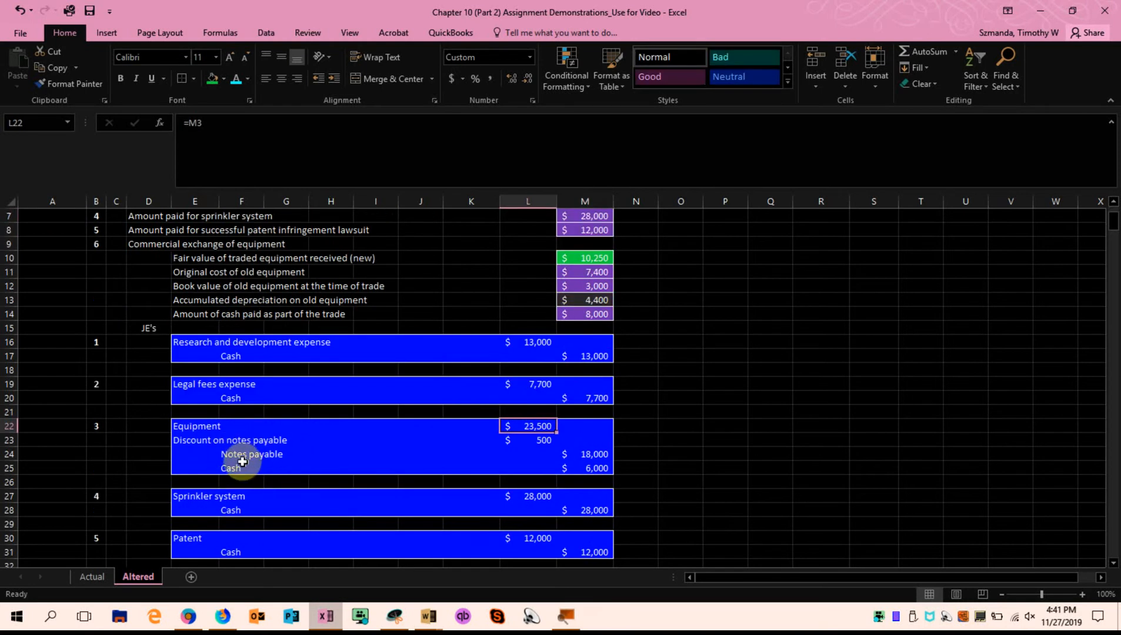
click(599, 454)
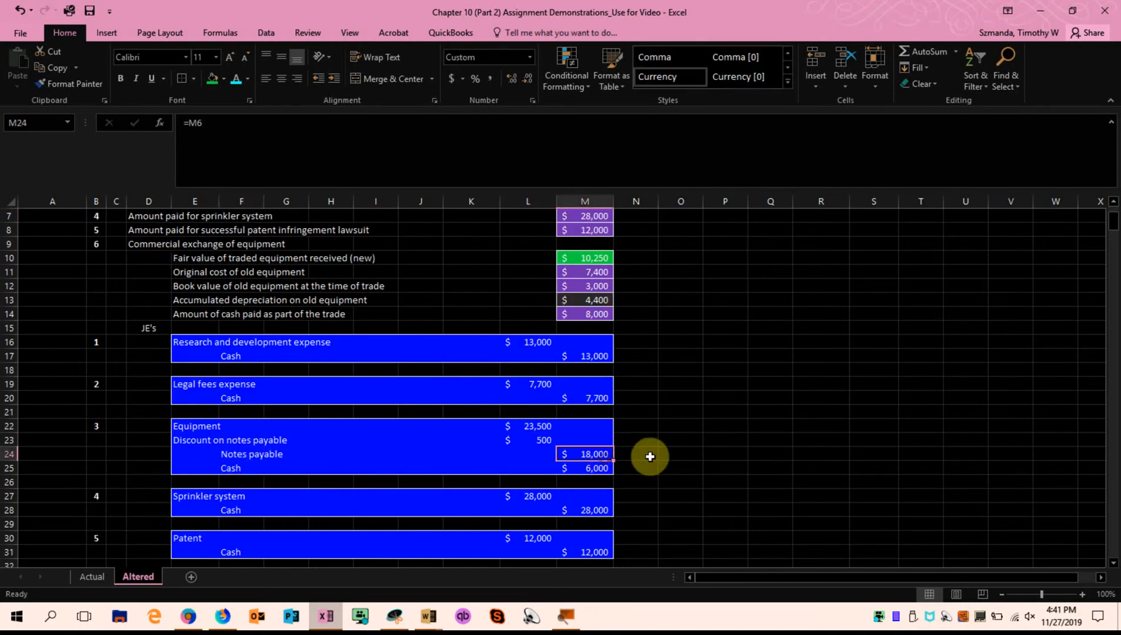
click(241, 459)
click(600, 450)
click(593, 468)
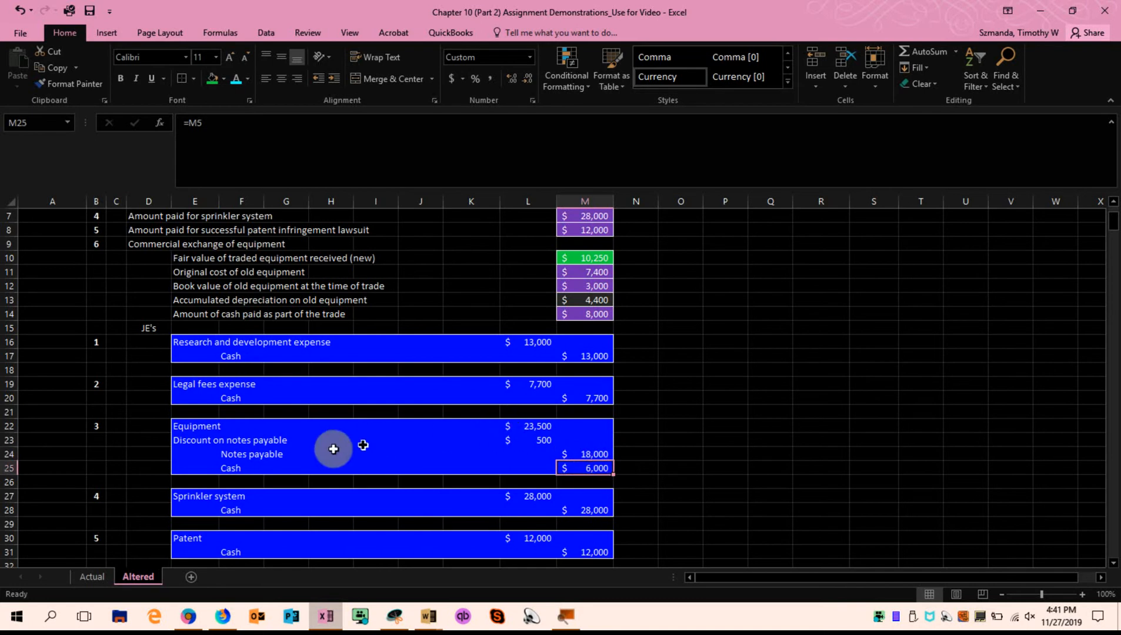
Inspect the discount on notes payable formula in L23 against the equipment's cash price and the amounts paid and financed.
click(513, 426)
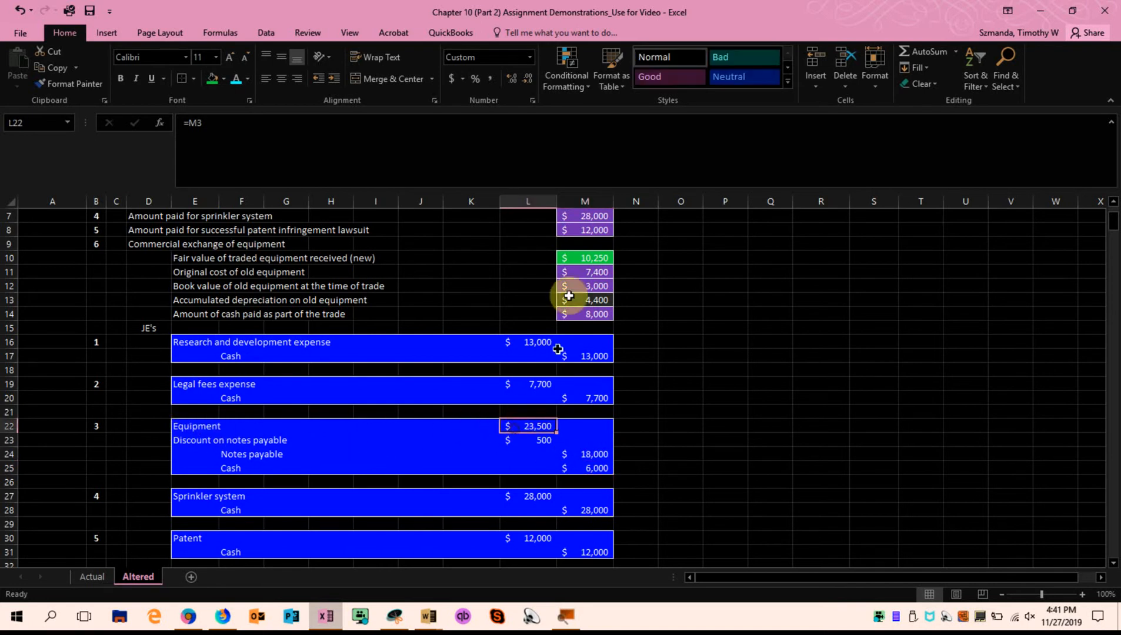
scroll(707, 300, up, 1)
scroll(707, 300, up, 1)
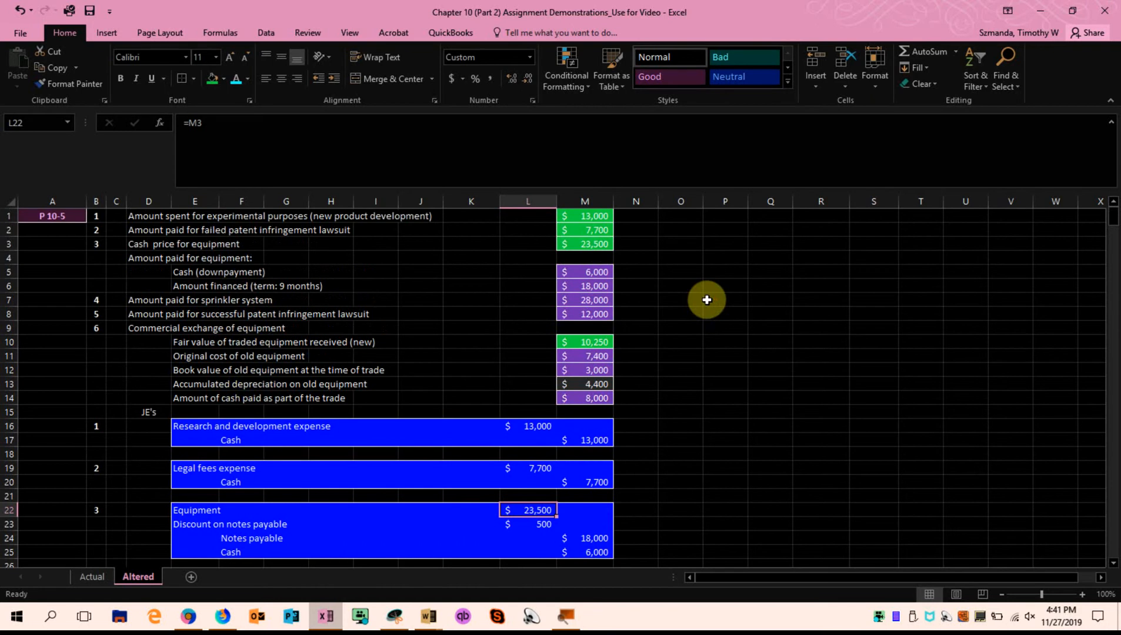
scroll(707, 300, down, 1)
click(588, 507)
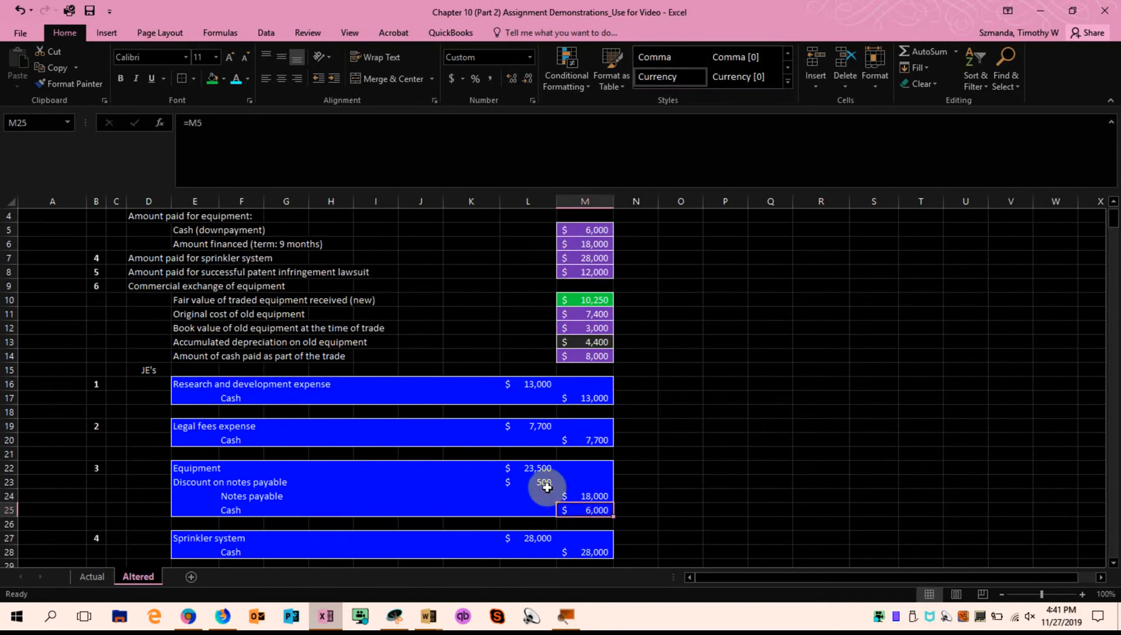
click(529, 483)
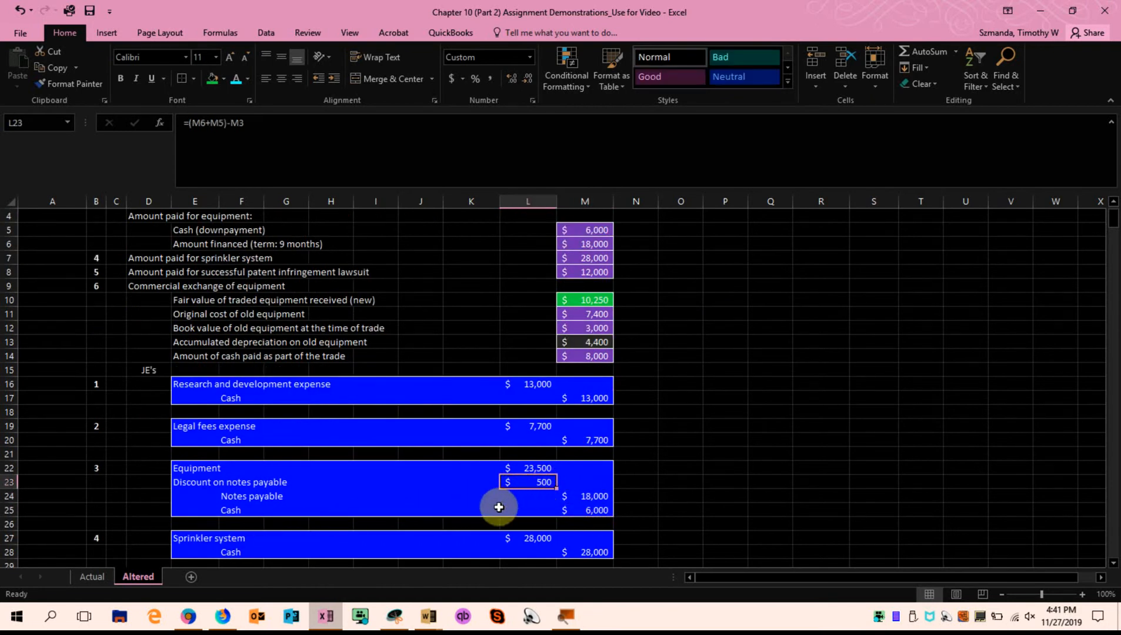
scroll(499, 508, up, 1)
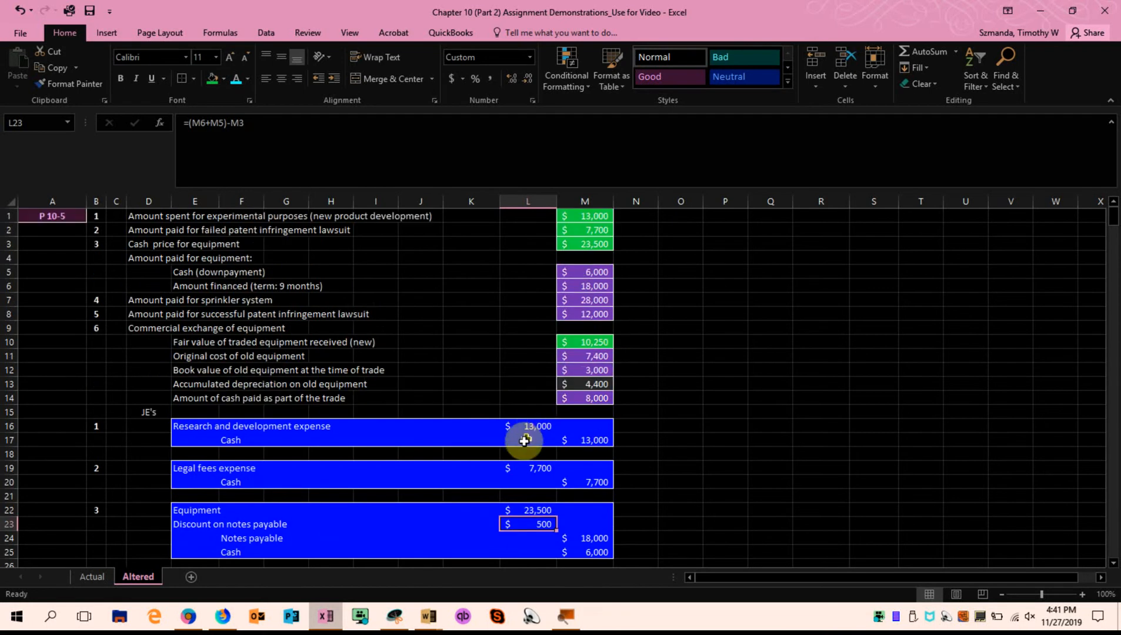
Compare the sum of the notes payable and cash credits in M24:M25 with the equipment debit in L22.
scroll(512, 500, down, 1)
click(517, 469)
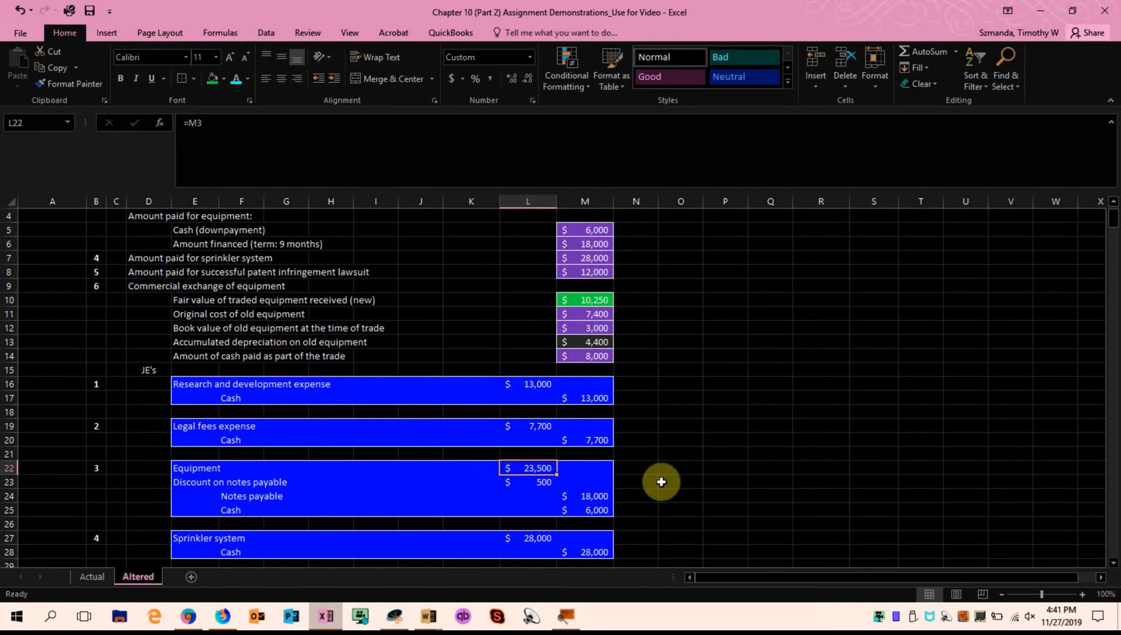
click(601, 512)
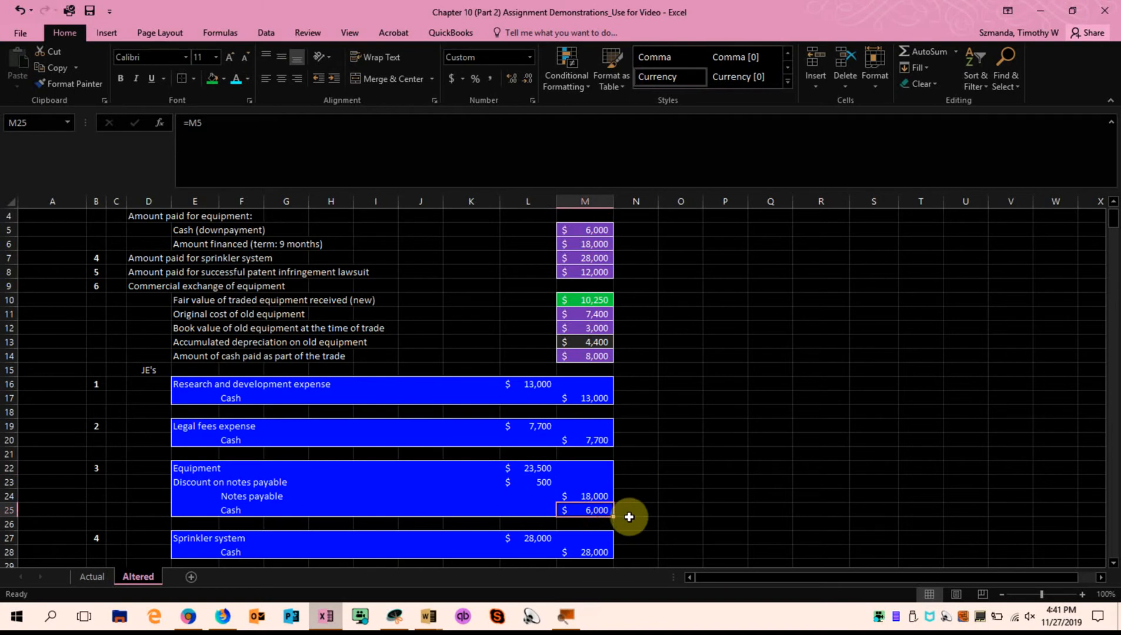
drag(601, 499, 602, 511)
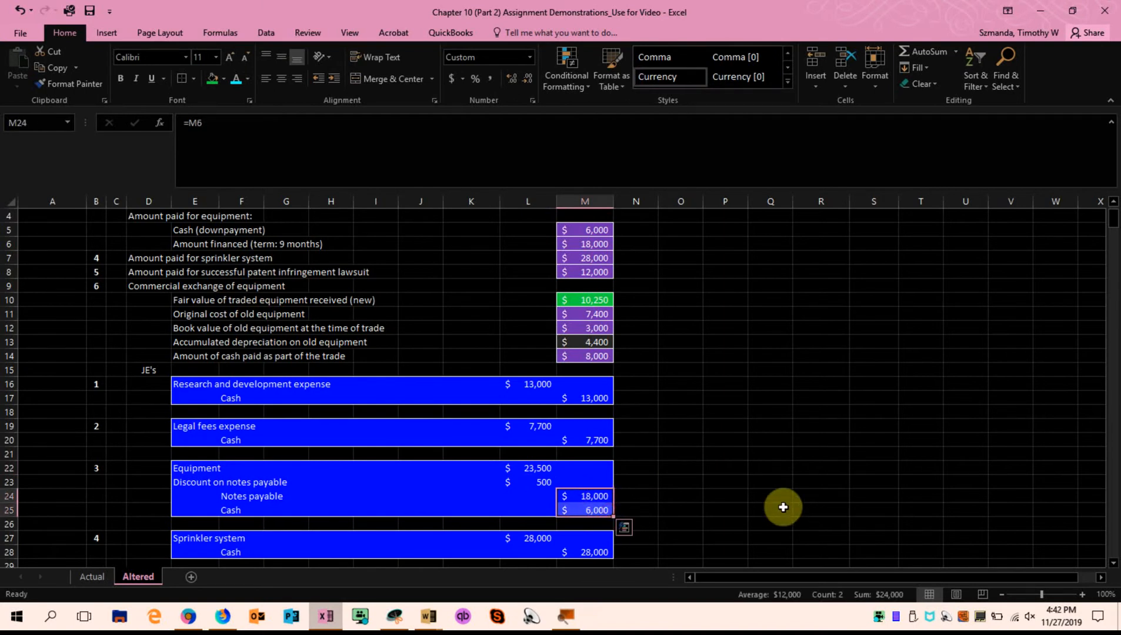
click(768, 494)
click(523, 471)
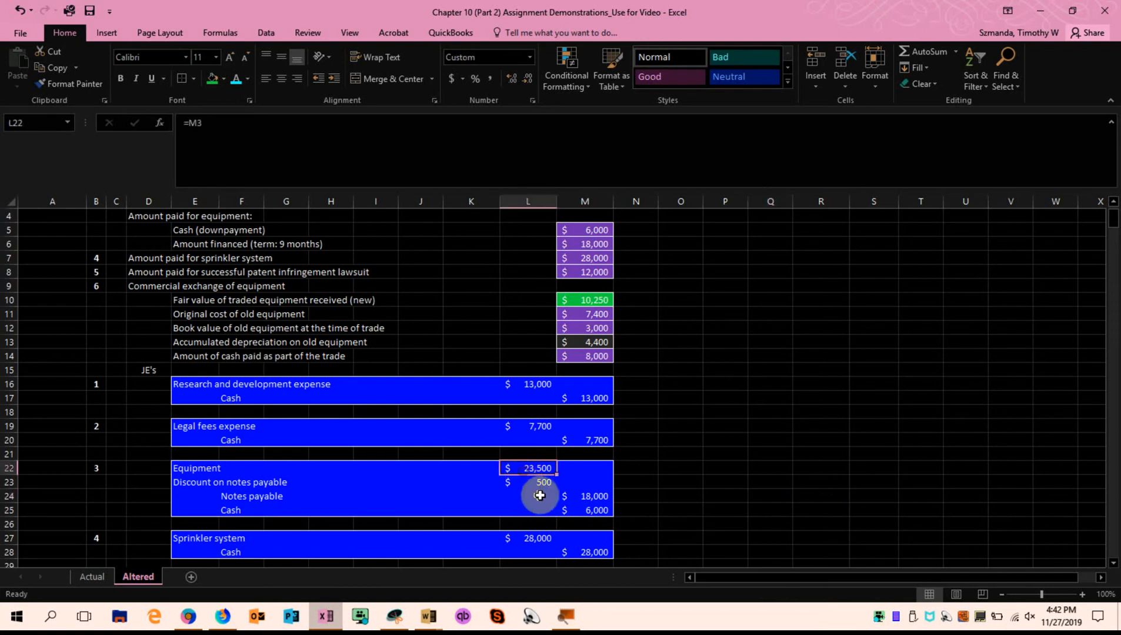
Compare the discount on notes payable in L23 with the credits in M24:M25 and the equipment's cash price in row 3.
click(600, 498)
drag(601, 504, 600, 510)
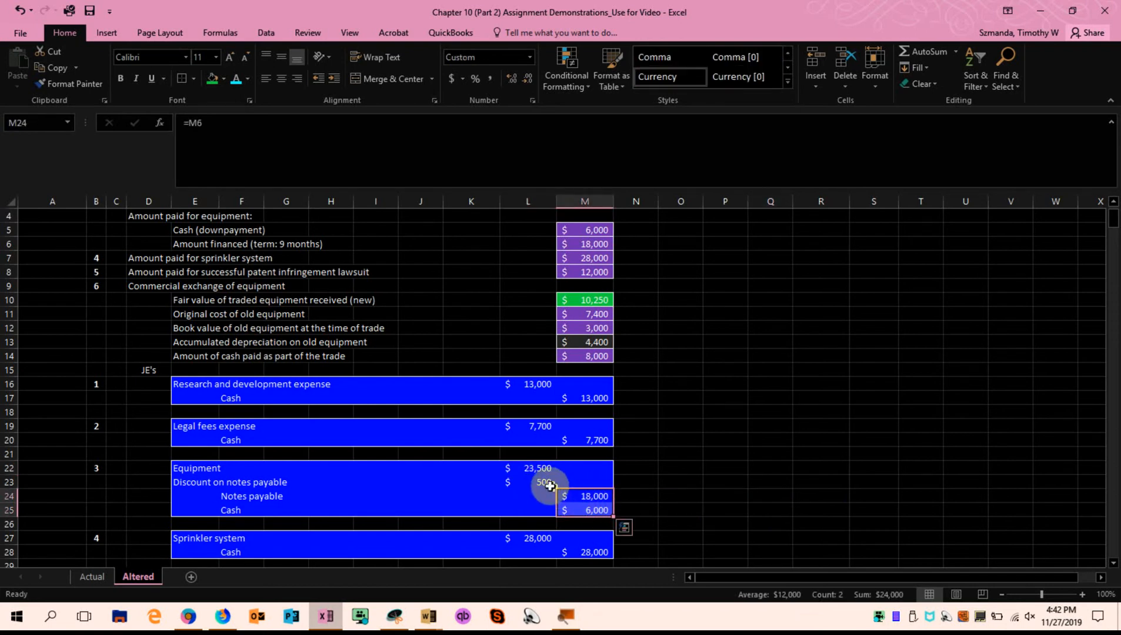
click(533, 482)
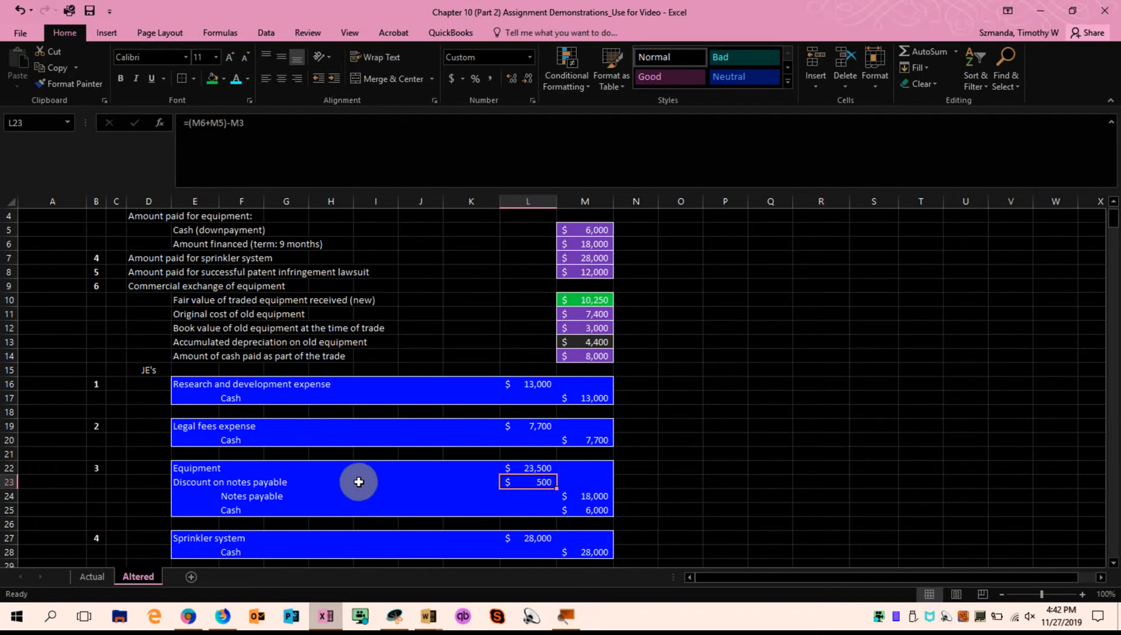
scroll(556, 298, up, 1)
drag(530, 244, 624, 247)
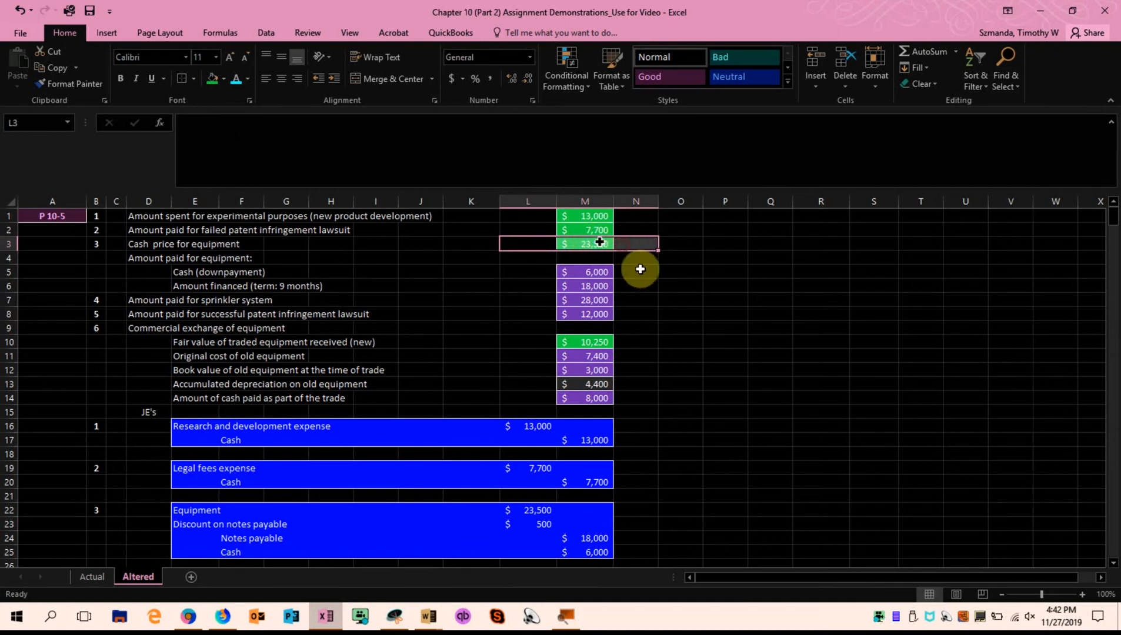
Review the sprinkler system and patent entries, journal entries 4 and 5, against the given amounts paid in M7:M8.
scroll(653, 386, down, 2)
click(662, 394)
scroll(207, 272, up, 1)
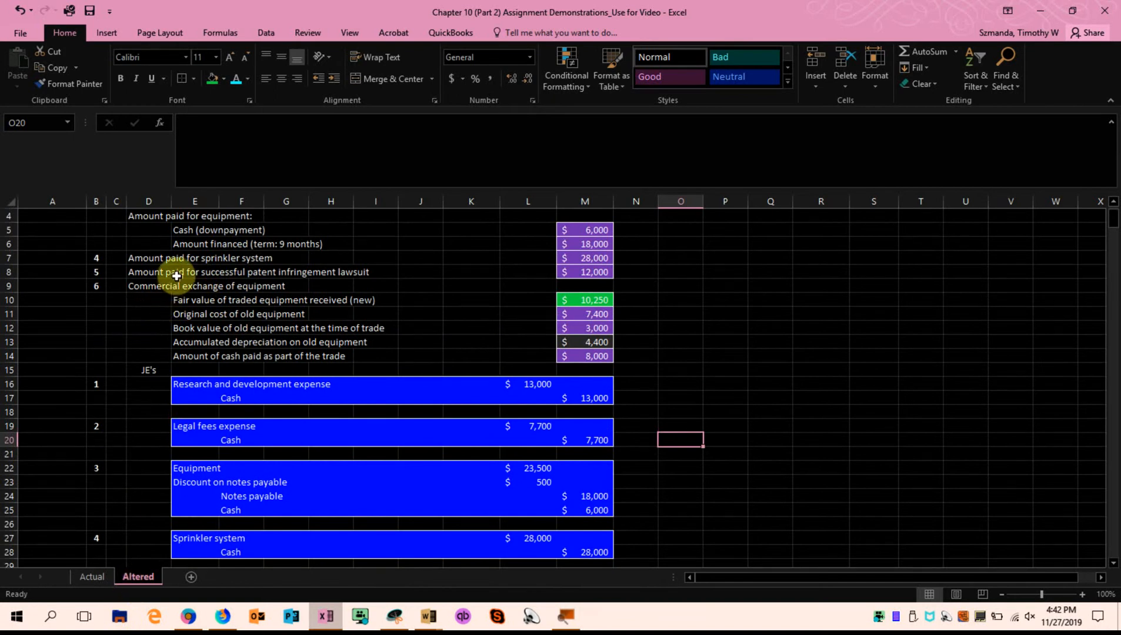
scroll(696, 338, down, 1)
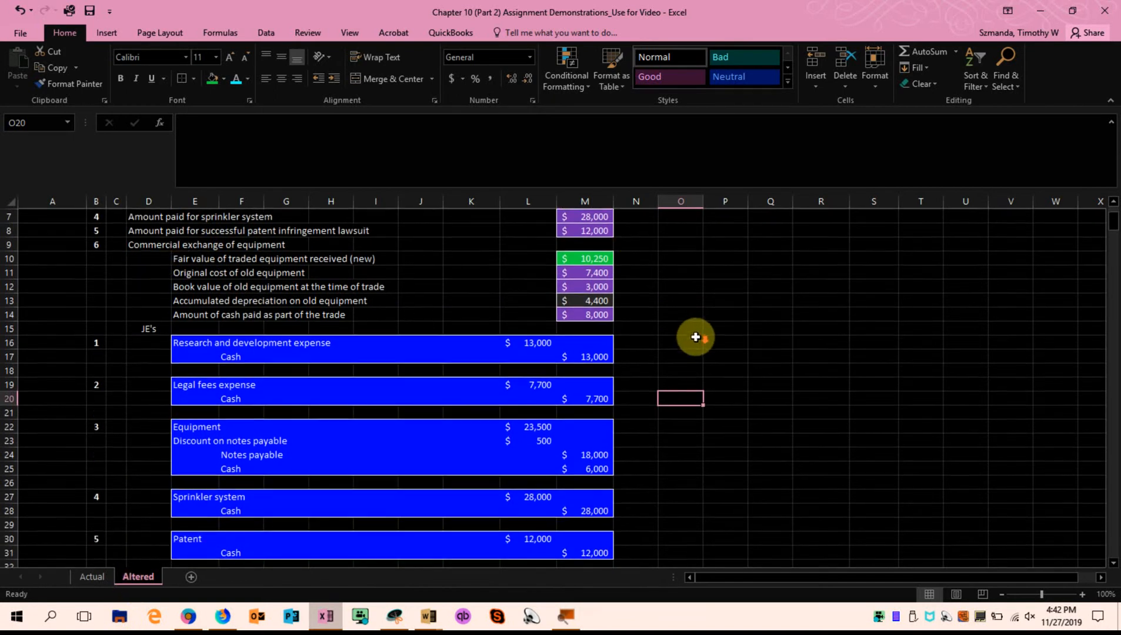
scroll(696, 341, down, 1)
click(191, 461)
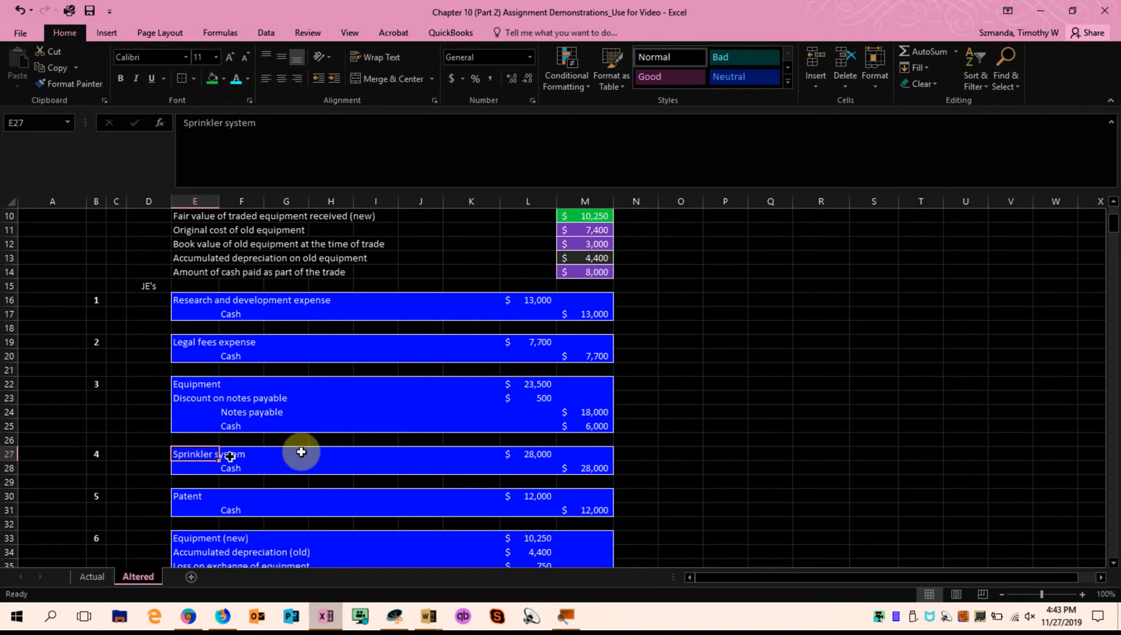
scroll(132, 253, up, 1)
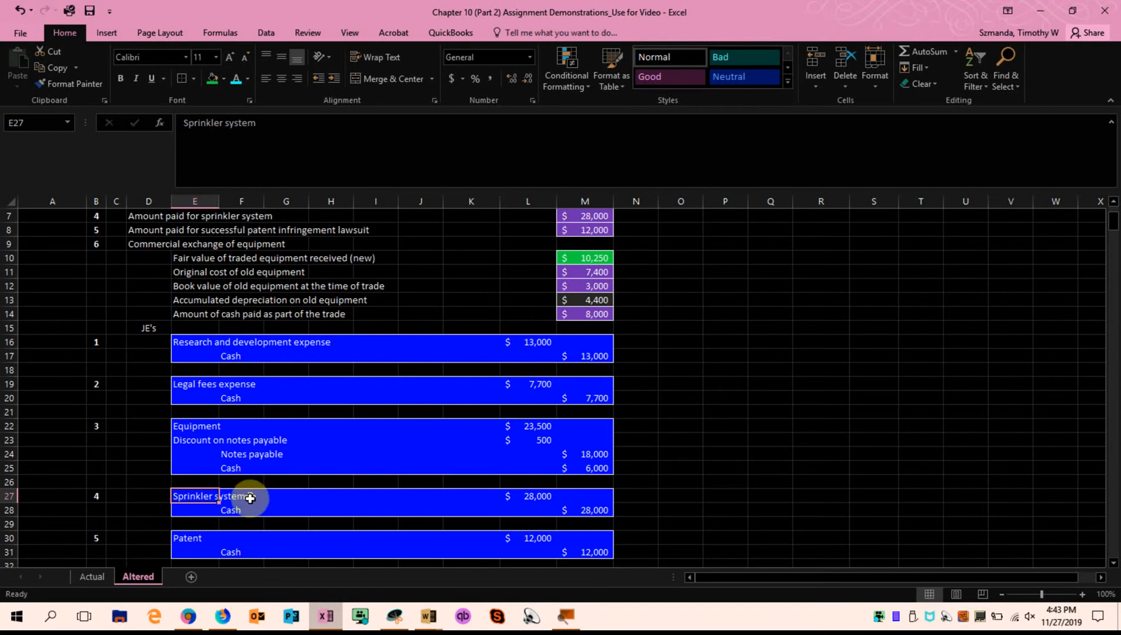
scroll(250, 498, down, 2)
scroll(249, 499, down, 2)
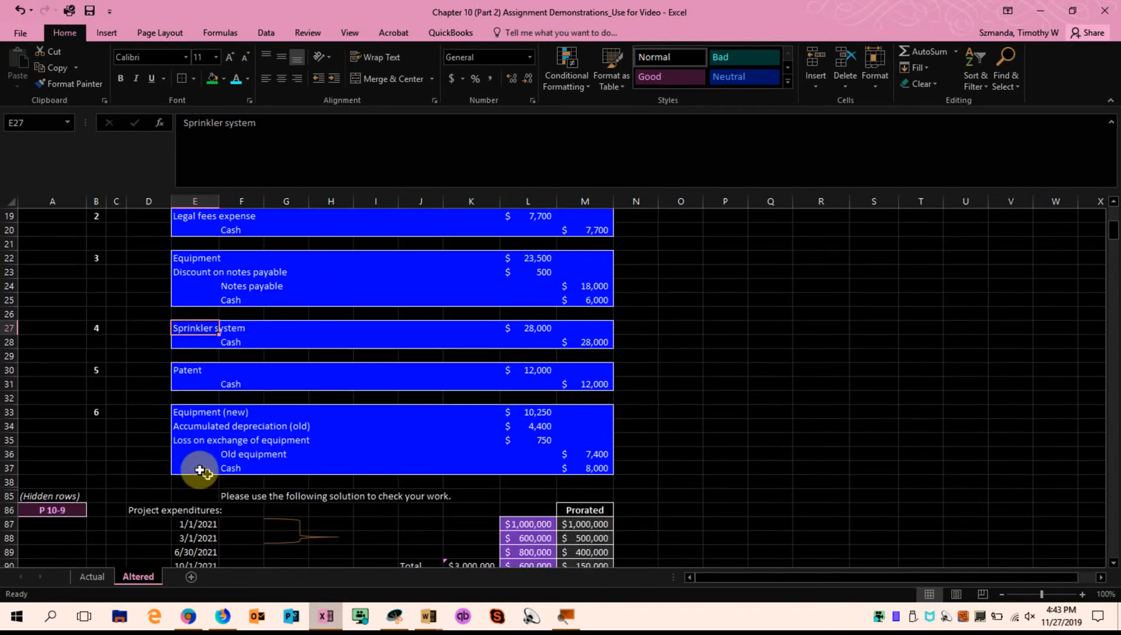
Locate the fair value of the new equipment in M10 and the original cost of the old equipment in M11.
scroll(131, 426, up, 4)
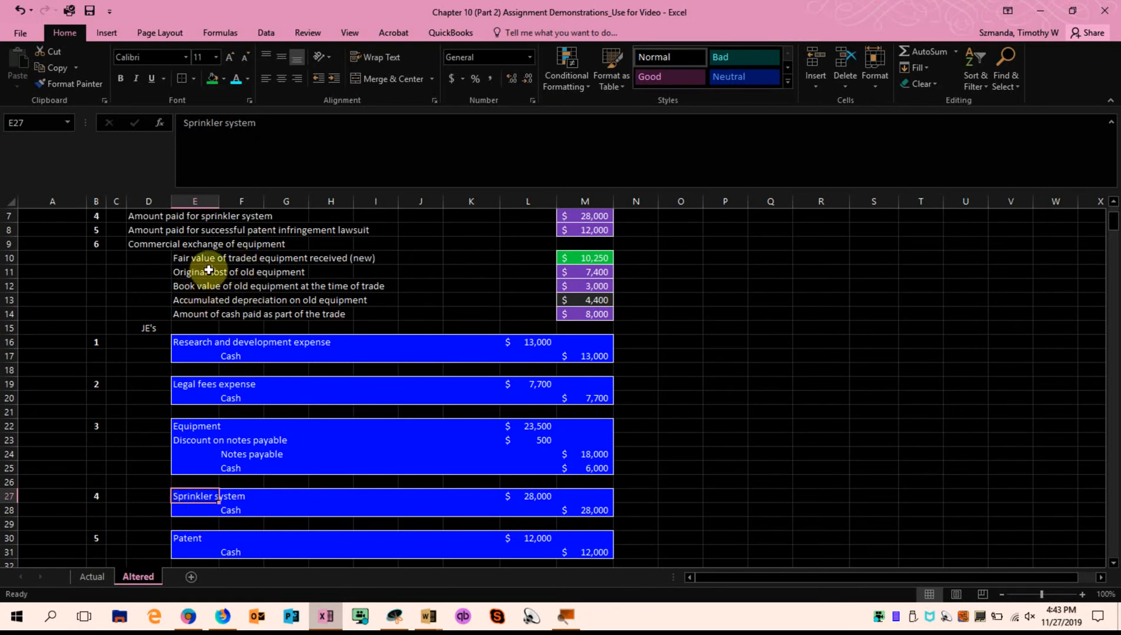
click(574, 258)
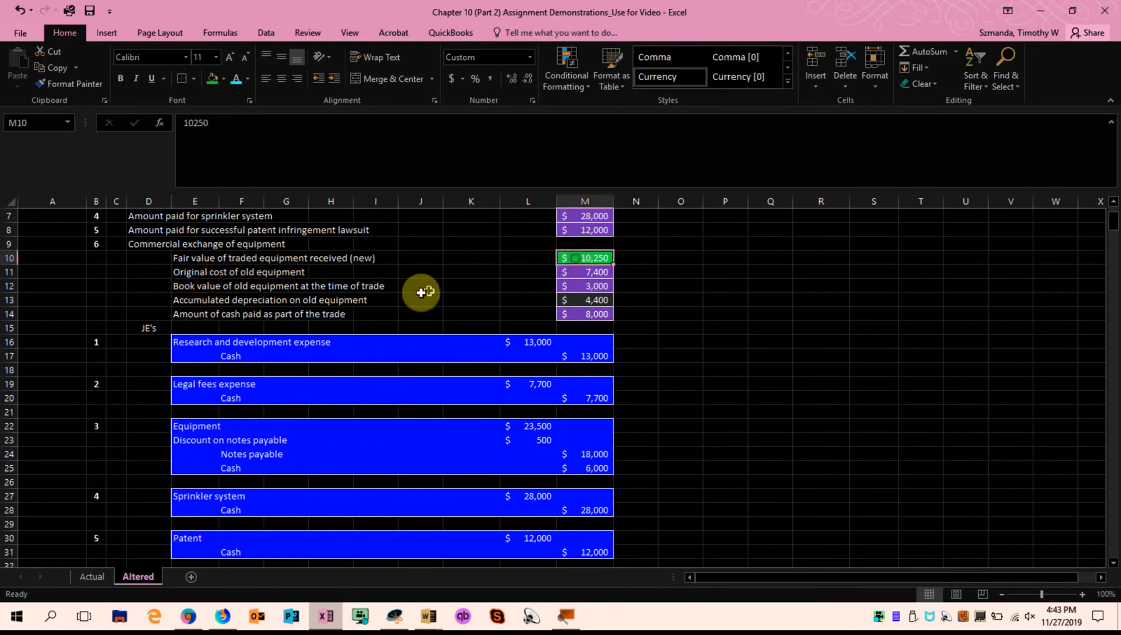
click(563, 274)
drag(518, 255, 587, 262)
Check the accumulated depreciation formula in M13 against the old equipment's original cost in M11 and book value in M12.
click(572, 297)
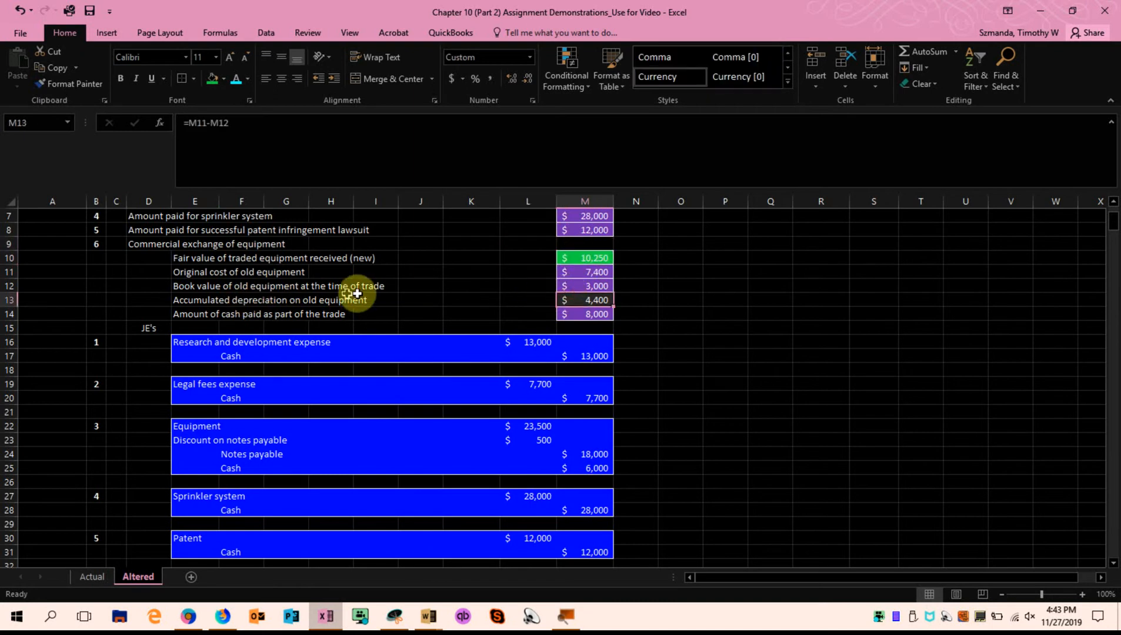
click(581, 288)
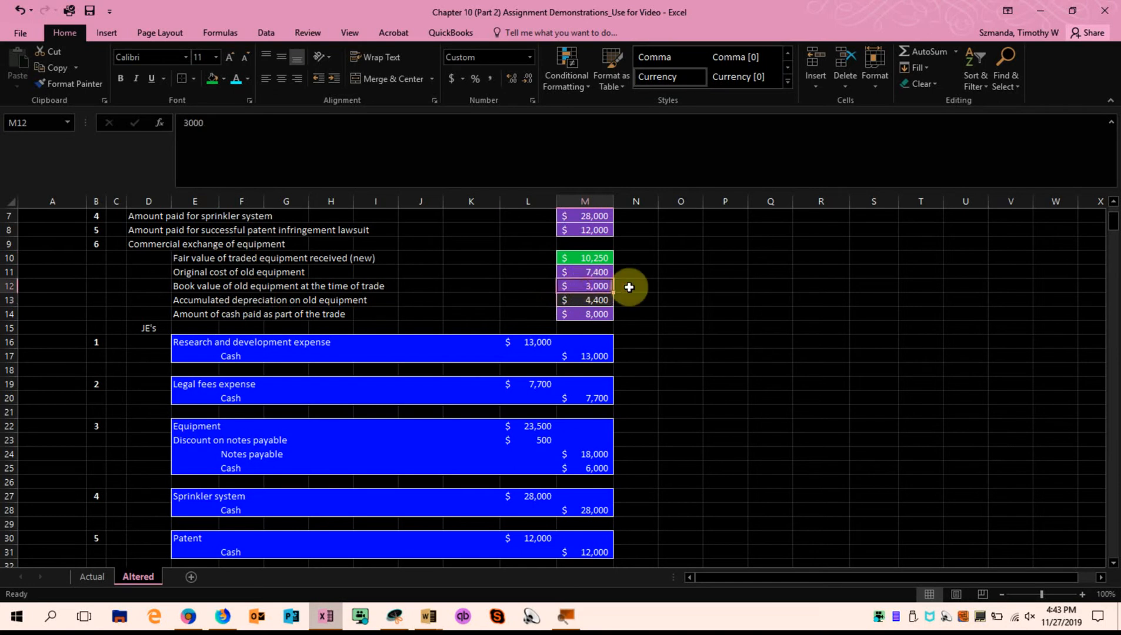
drag(518, 299, 634, 300)
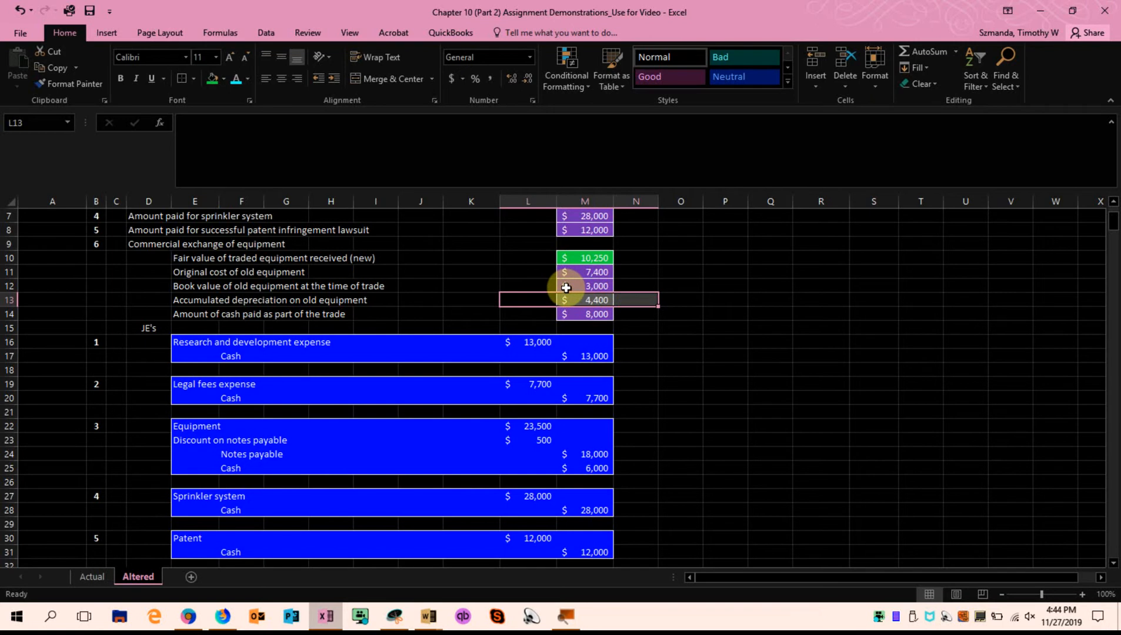
click(677, 312)
click(567, 300)
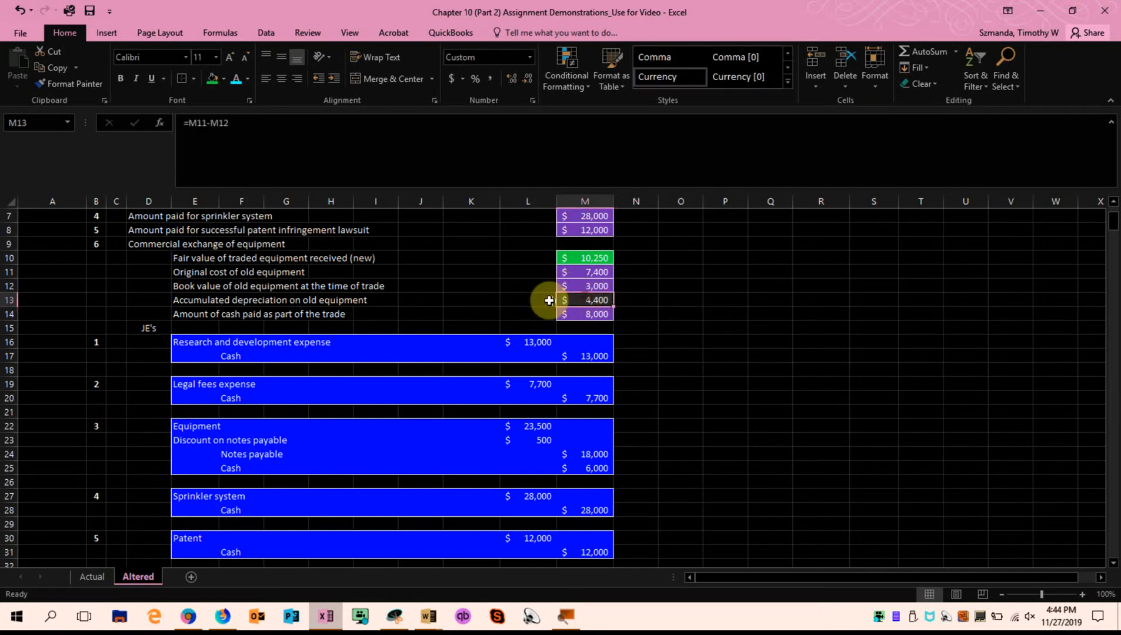
click(568, 275)
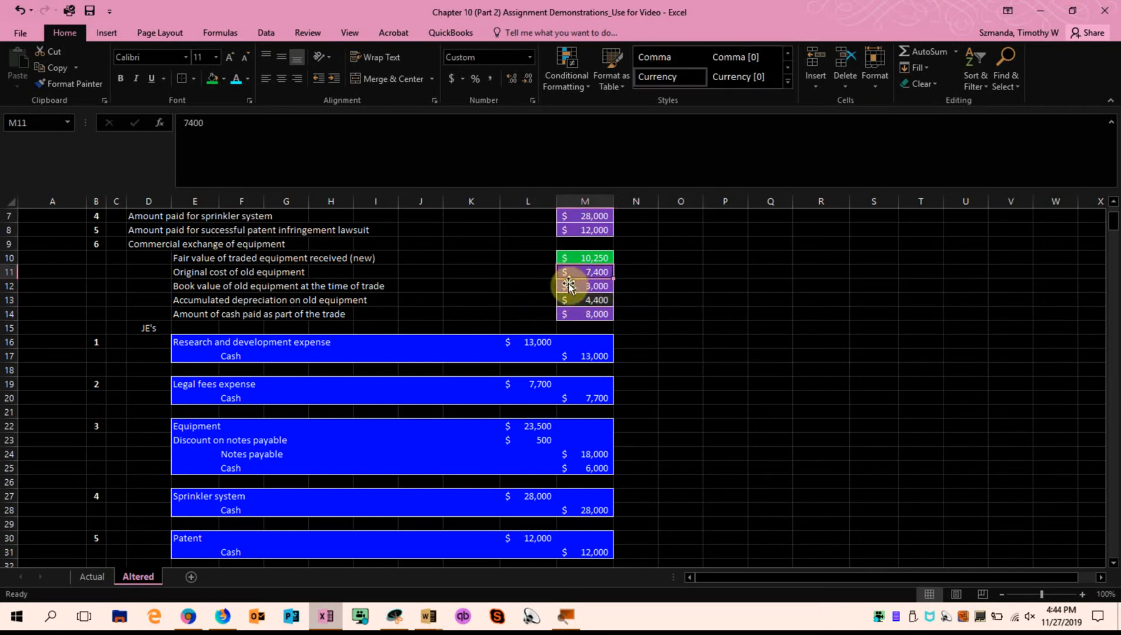
click(568, 287)
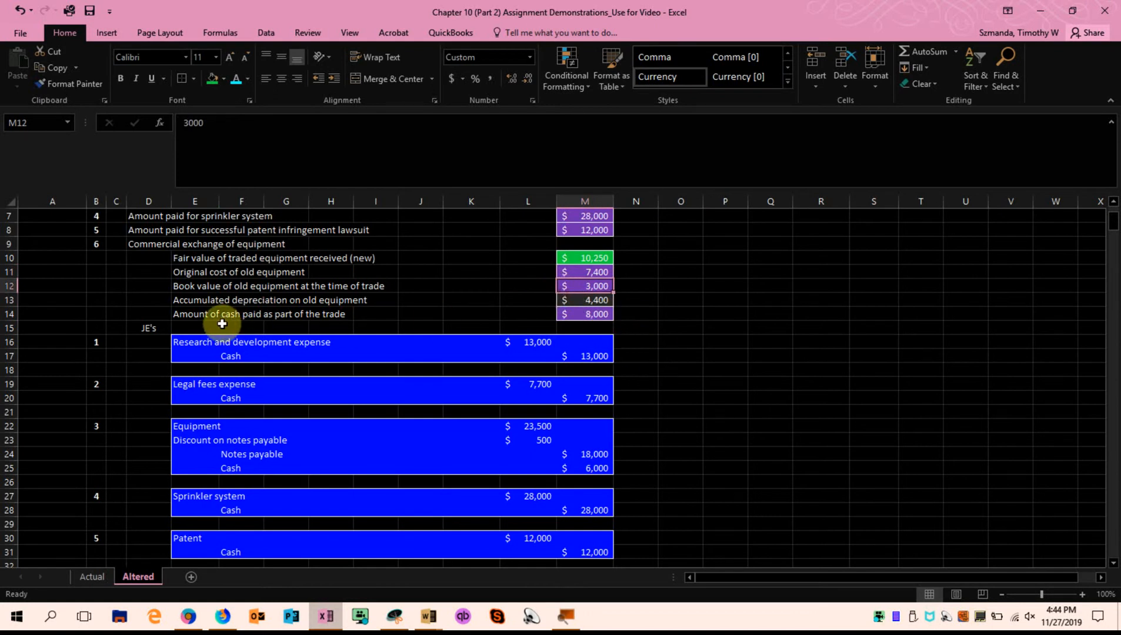
Trace the new equipment, accumulated depreciation, old equipment and cash amounts in journal entry 6 to the given exchange data, including the cash paid in M14.
click(571, 313)
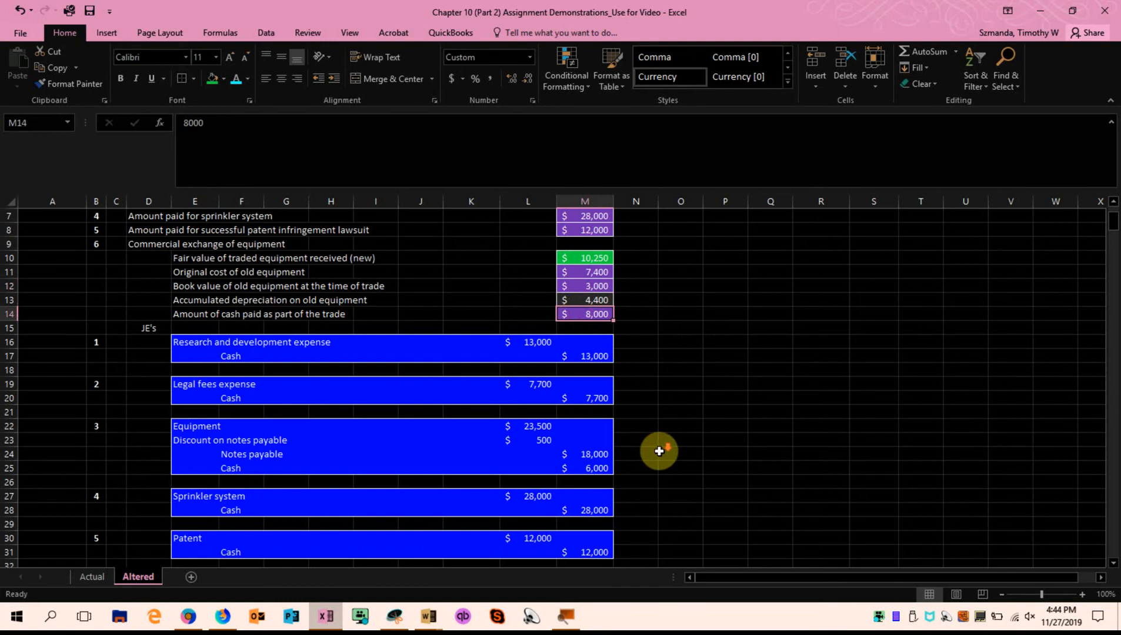
scroll(658, 451, down, 1)
scroll(659, 452, down, 3)
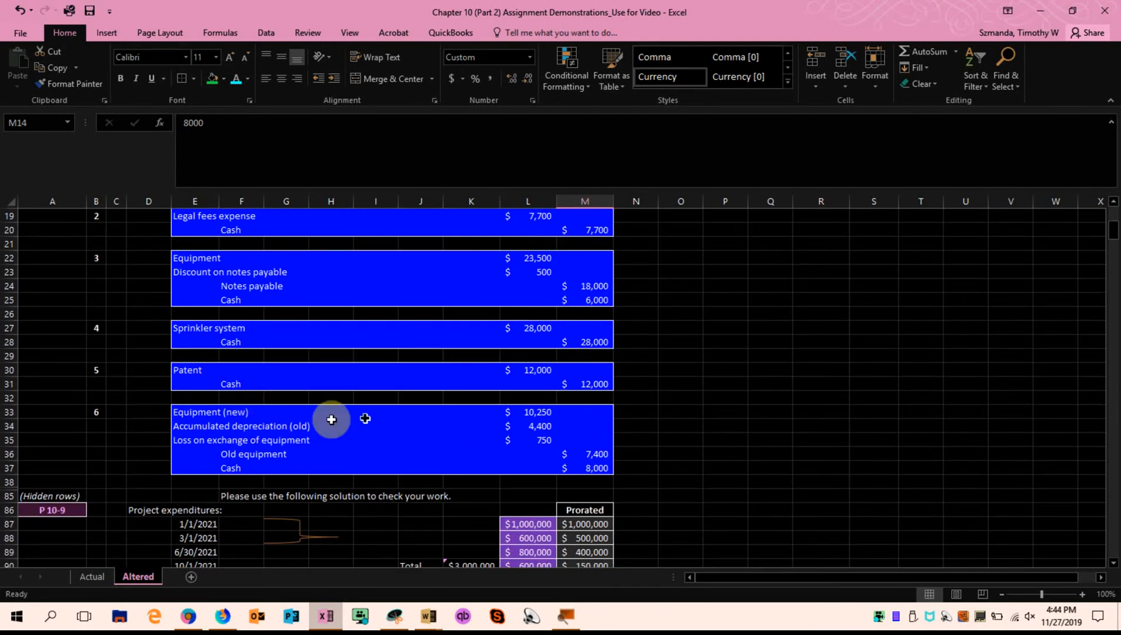
click(529, 425)
click(532, 412)
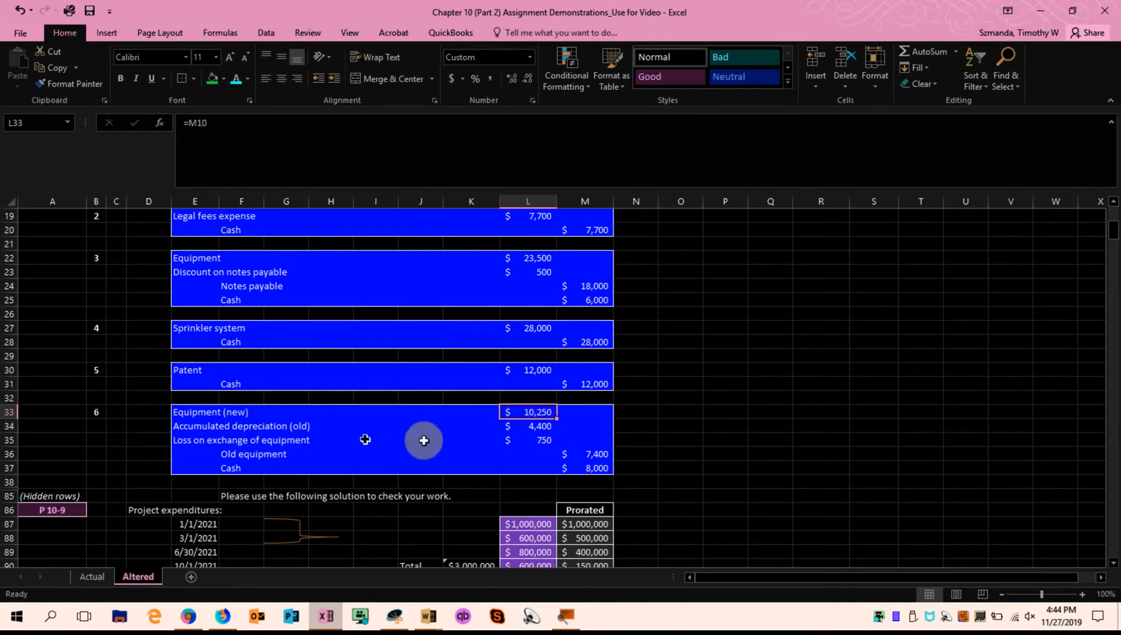
click(529, 426)
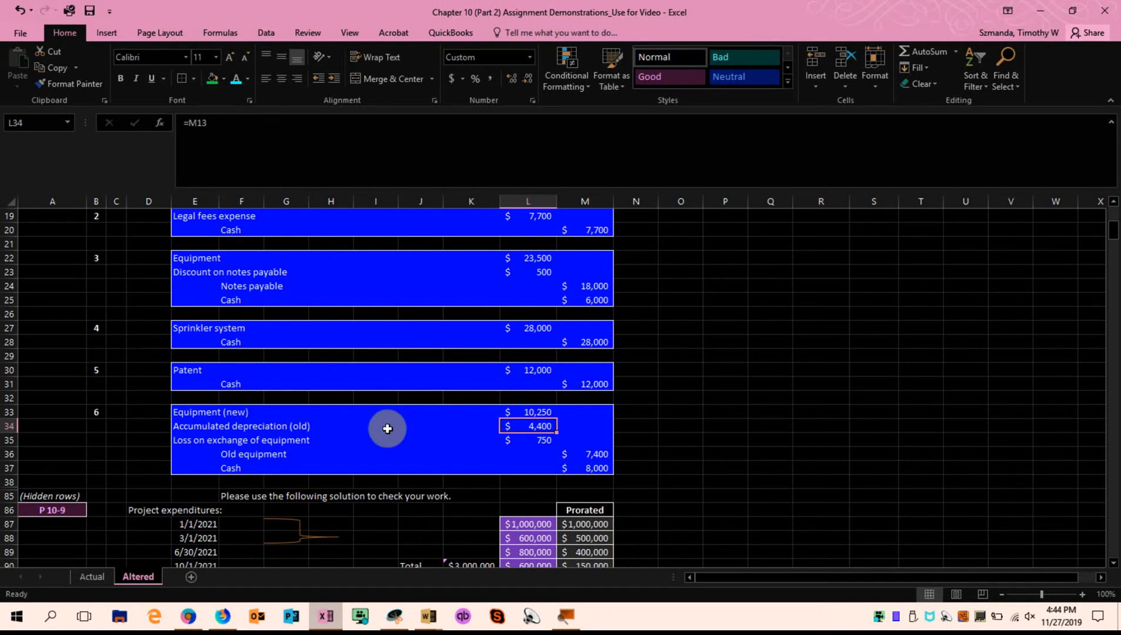
click(577, 455)
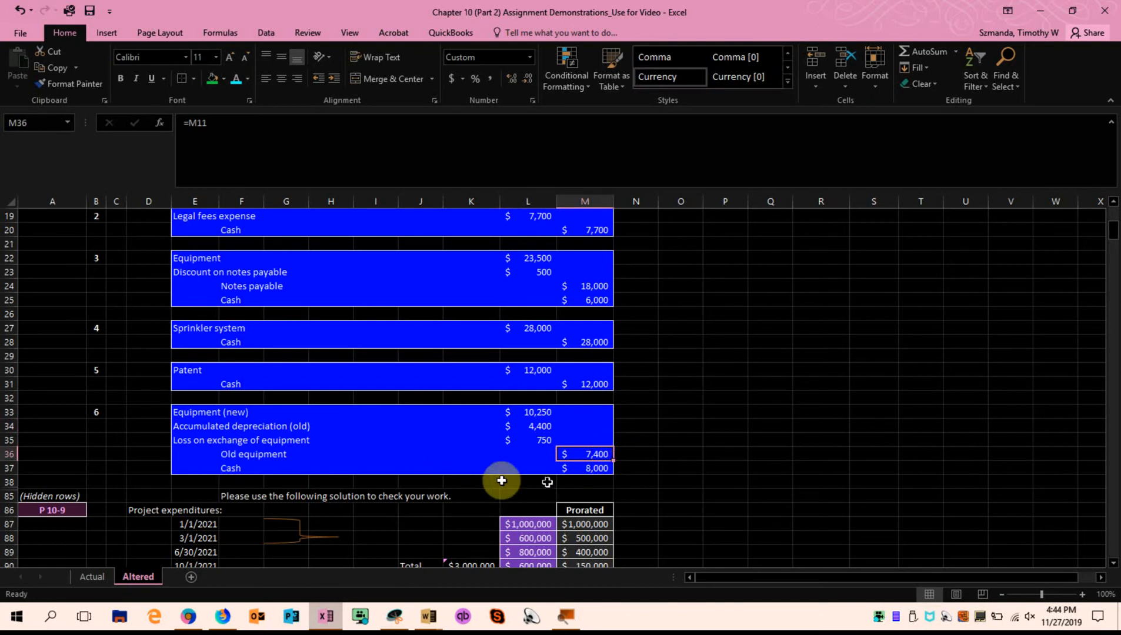
click(593, 468)
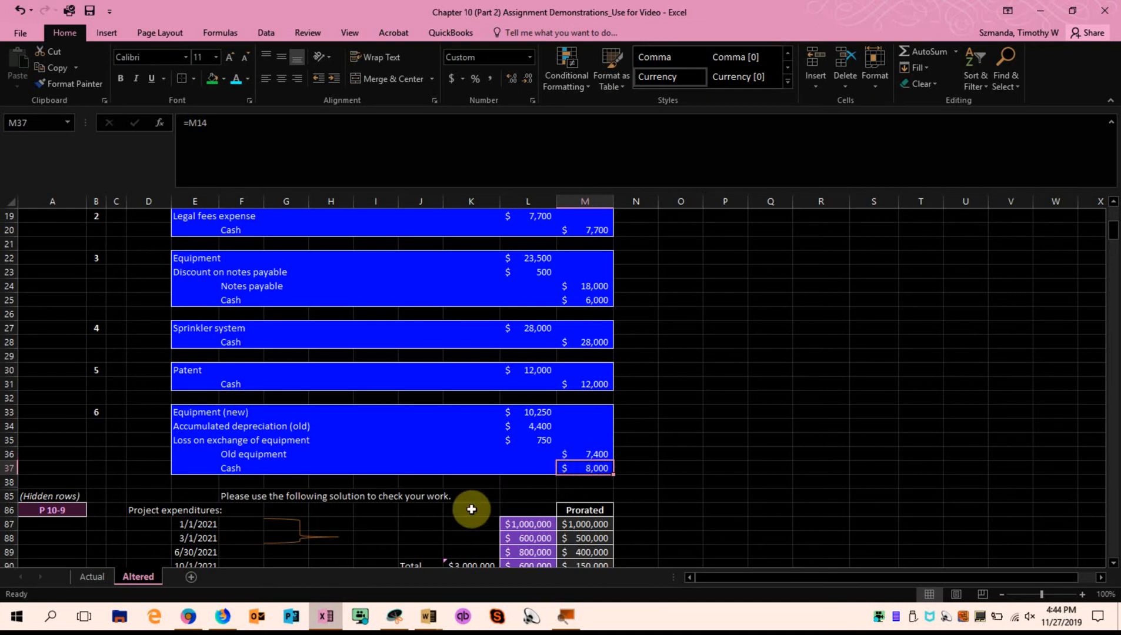
Inspect the loss on exchange of equipment formula in L35, leaving it unedited, and review it against the other amounts in journal entry 6.
double_click(529, 441)
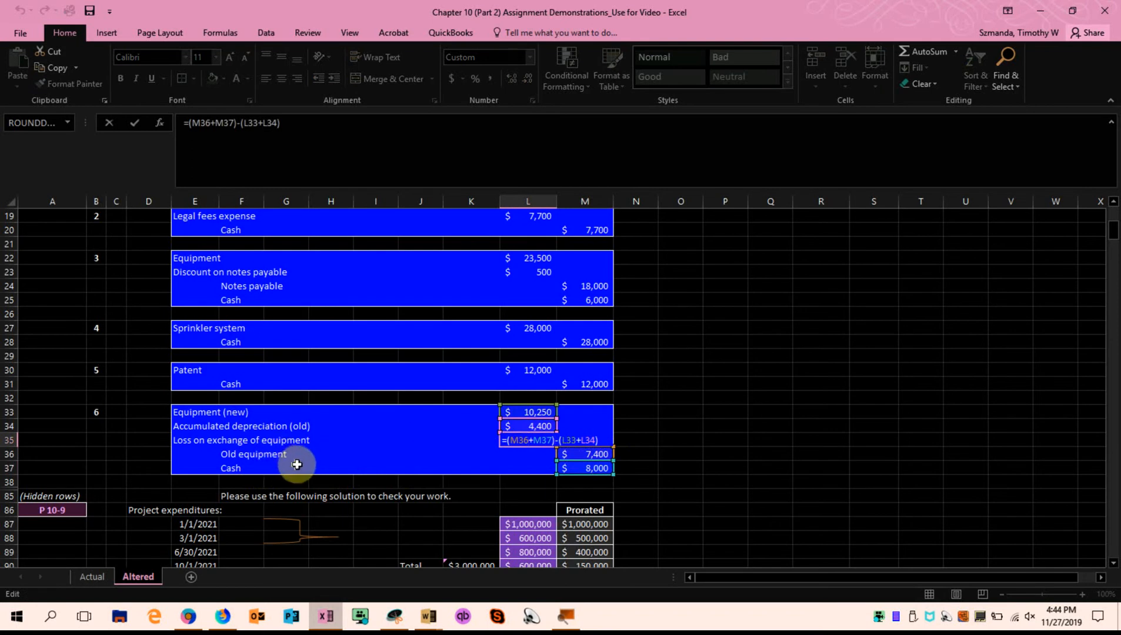
key(Return)
click(536, 442)
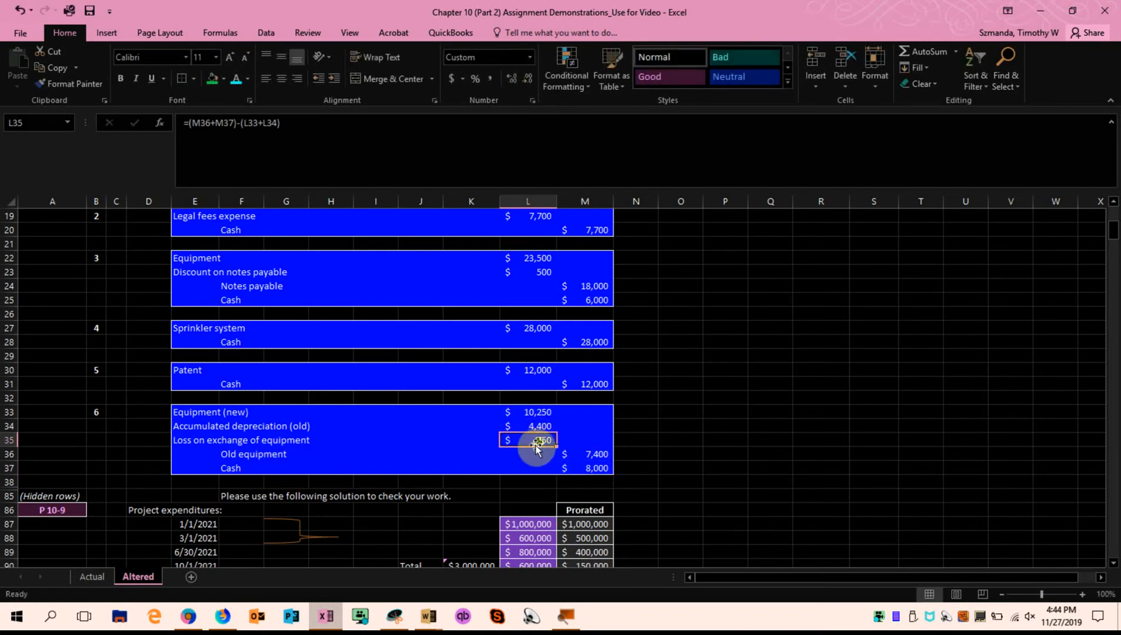
scroll(417, 521, up, 2)
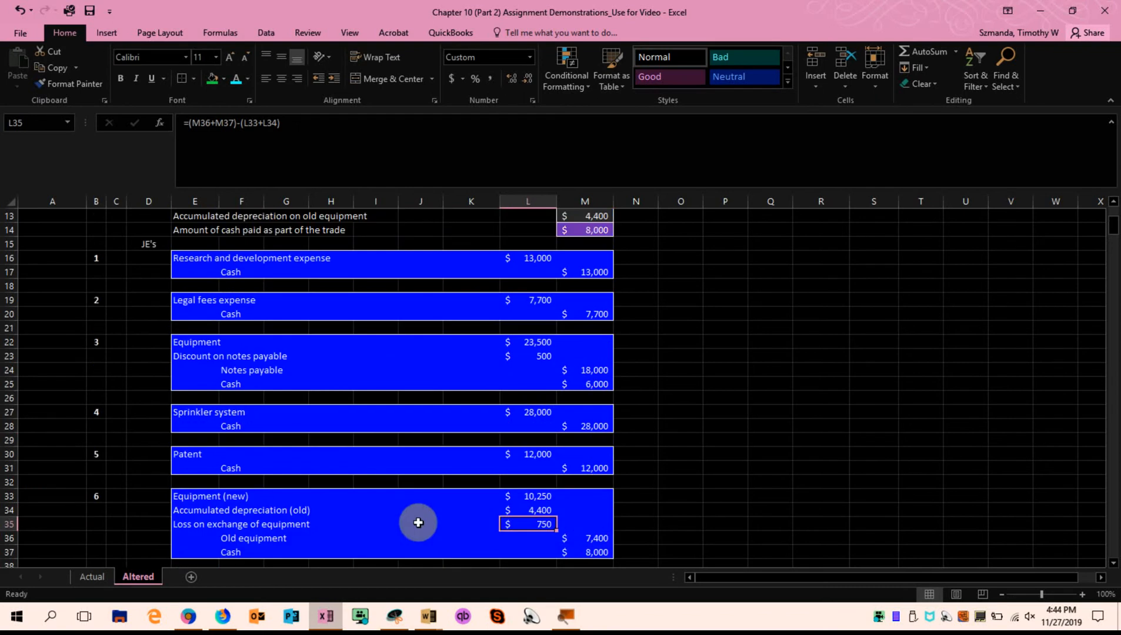
scroll(413, 501, up, 3)
scroll(413, 500, down, 2)
scroll(414, 502, down, 1)
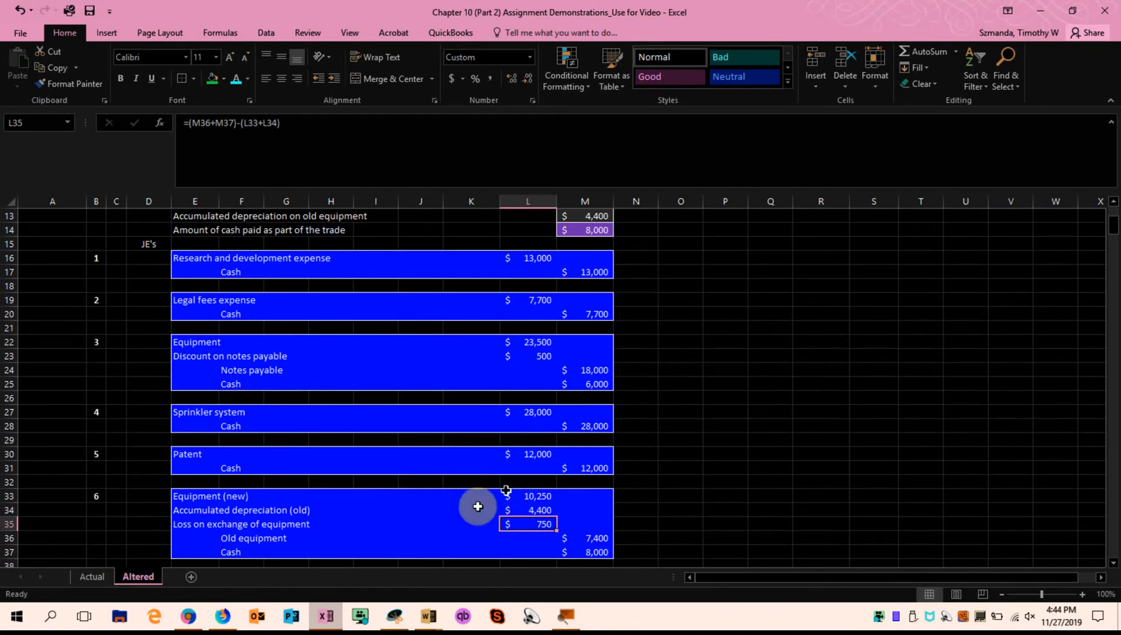
scroll(277, 526, down, 1)
scroll(279, 524, up, 1)
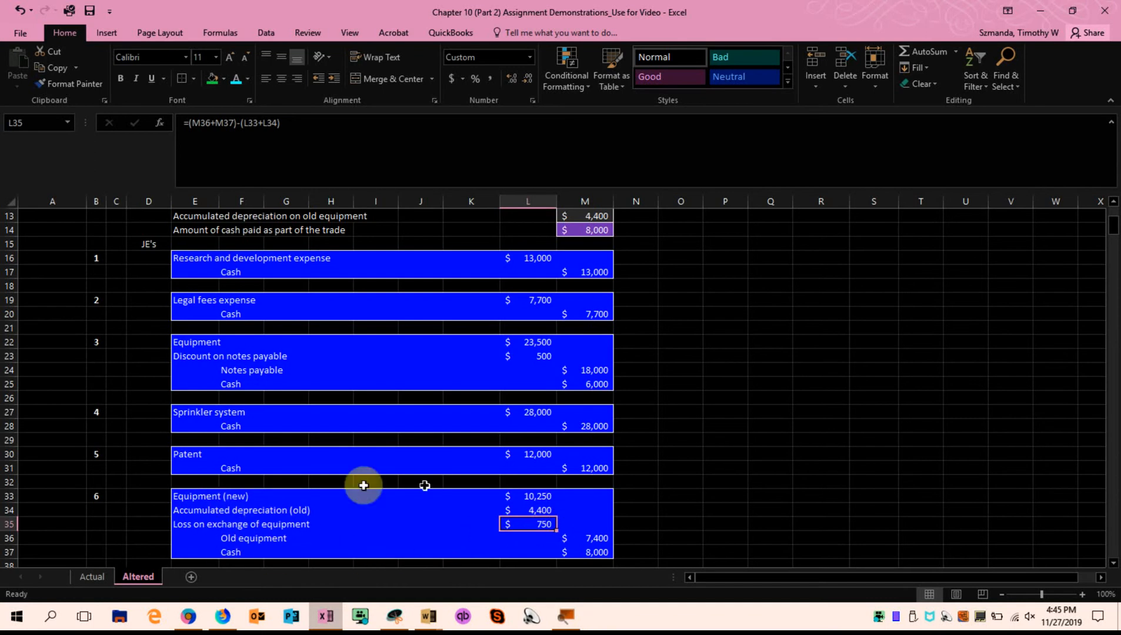
scroll(249, 534, down, 1)
scroll(249, 534, up, 1)
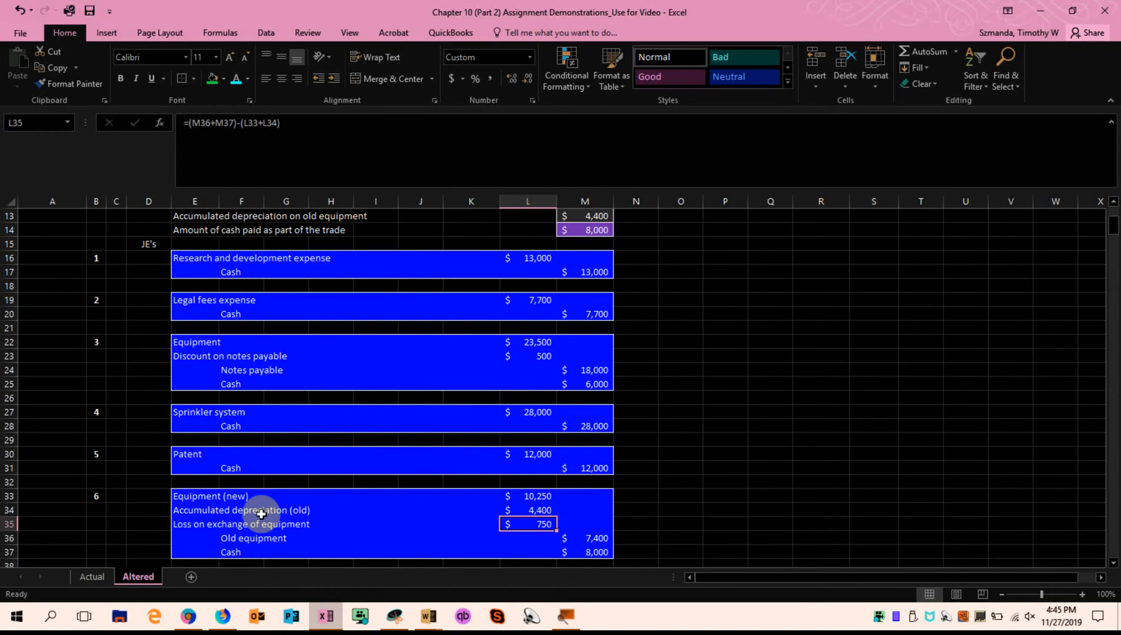
Move on to the P 10-9 solution and examine its project expenditures and prorated amounts.
scroll(731, 498, down, 8)
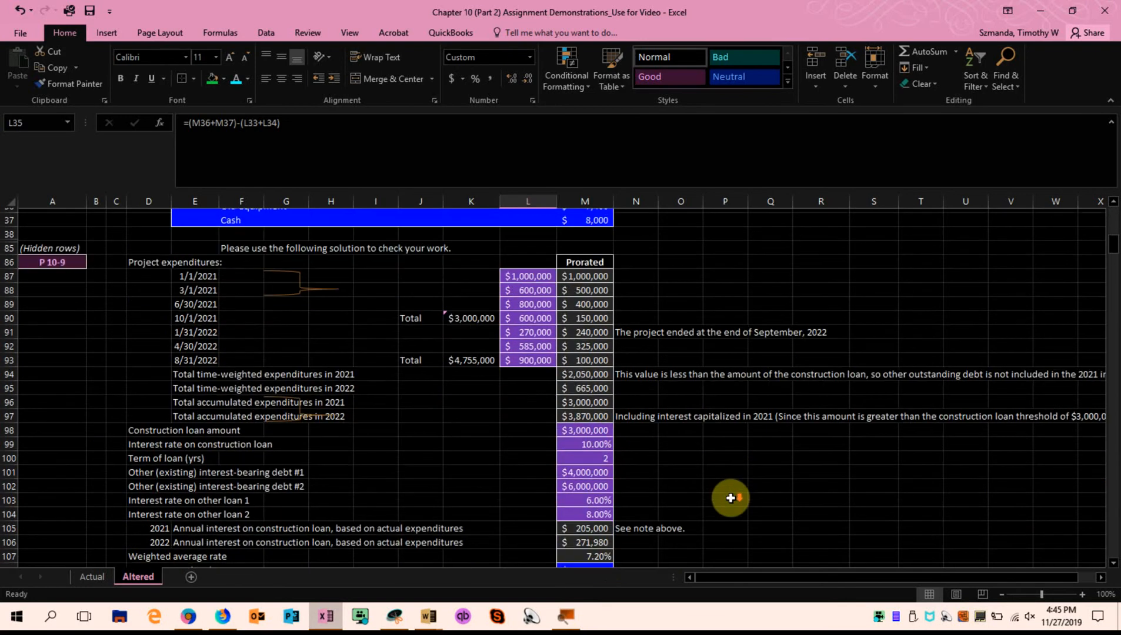
scroll(731, 498, down, 1)
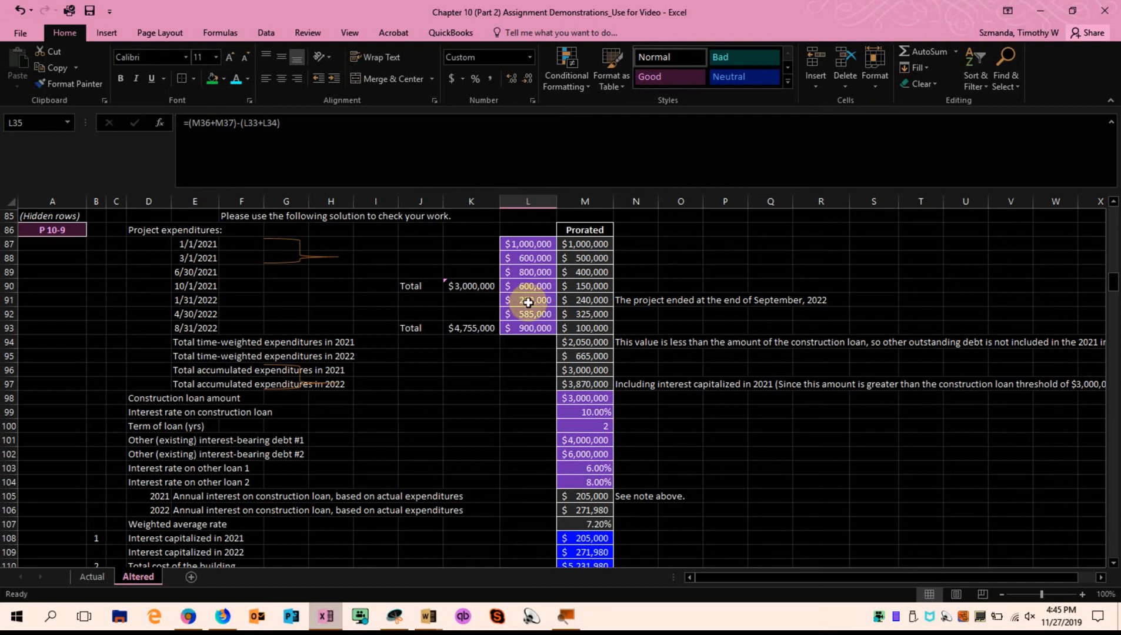
scroll(463, 351, down, 1)
scroll(464, 351, up, 1)
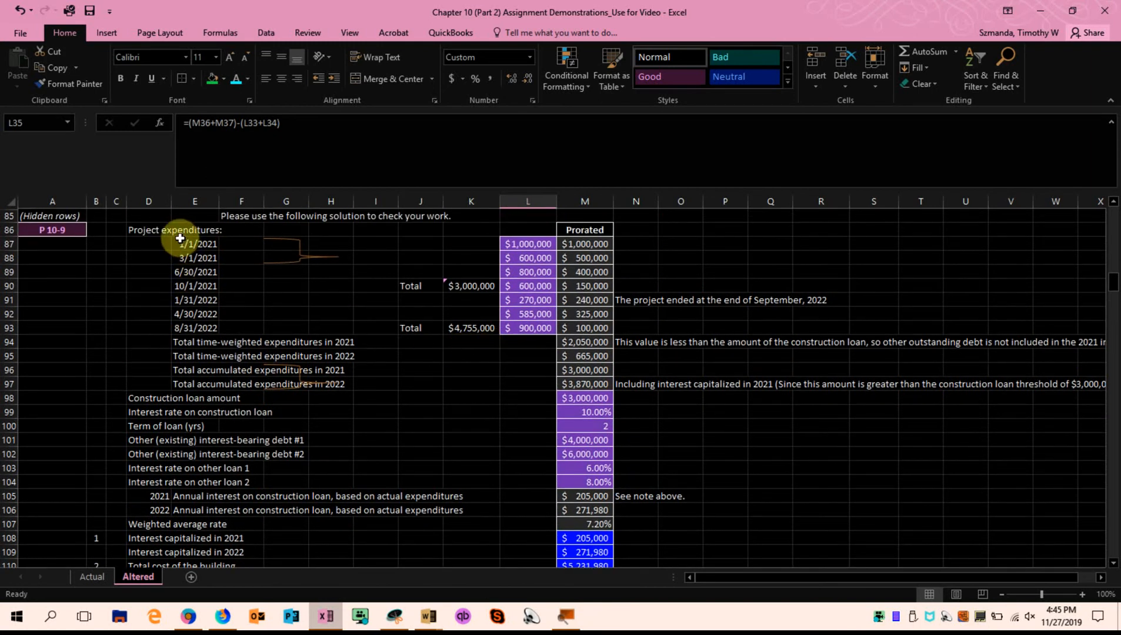
Inspect the construction loan amount in M98 alongside the accumulated expenditures and capitalized interest figures of P 10-9.
click(303, 377)
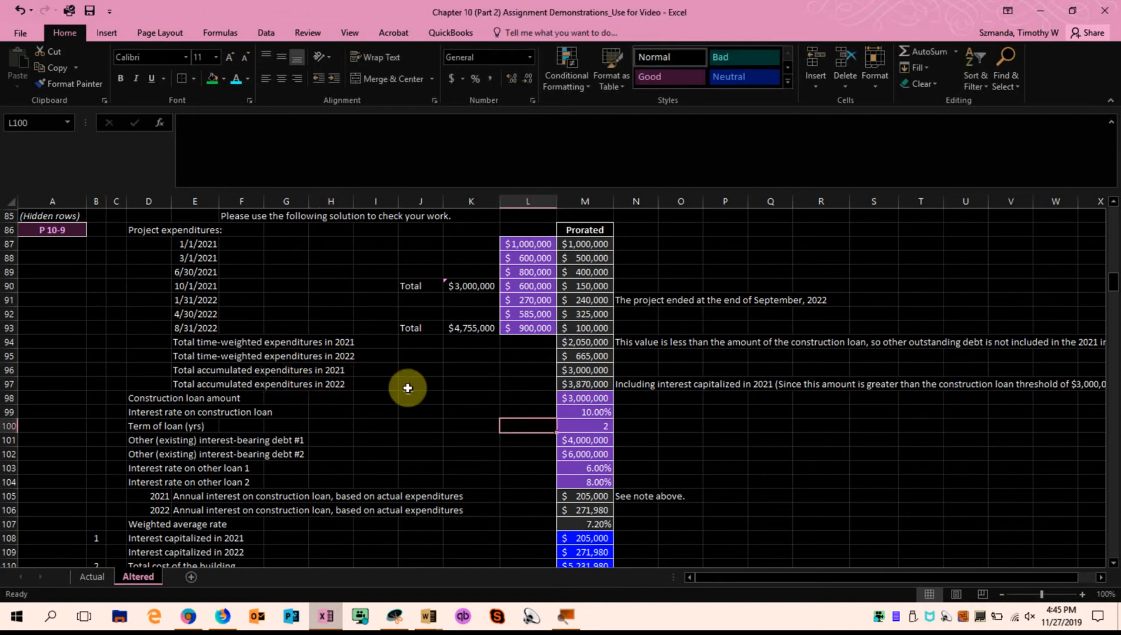
click(567, 395)
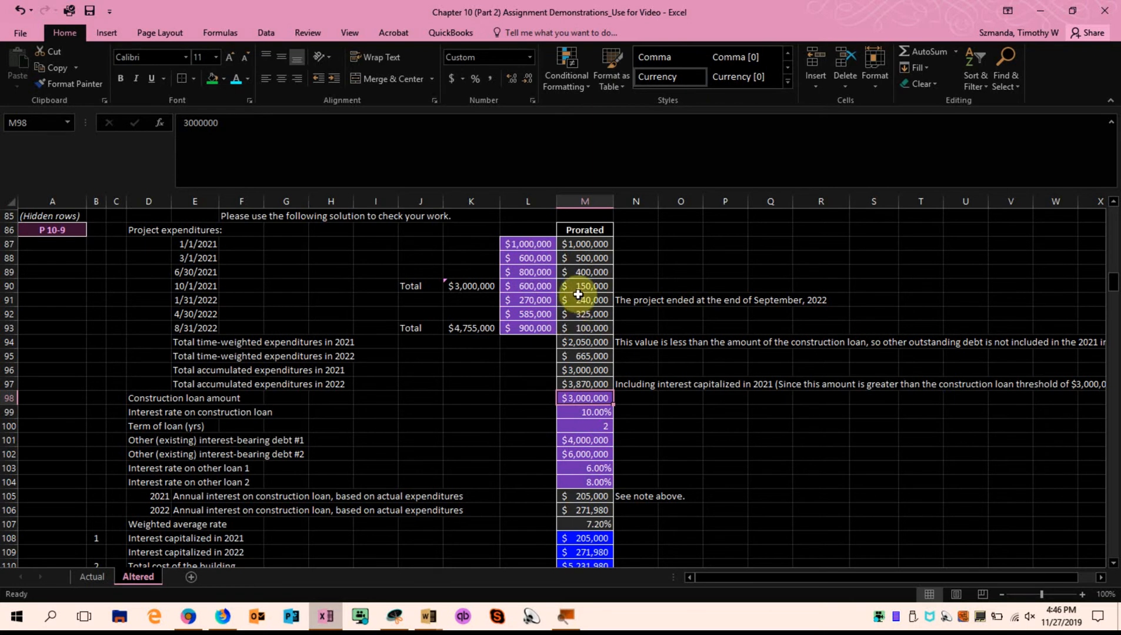
scroll(681, 417, down, 1)
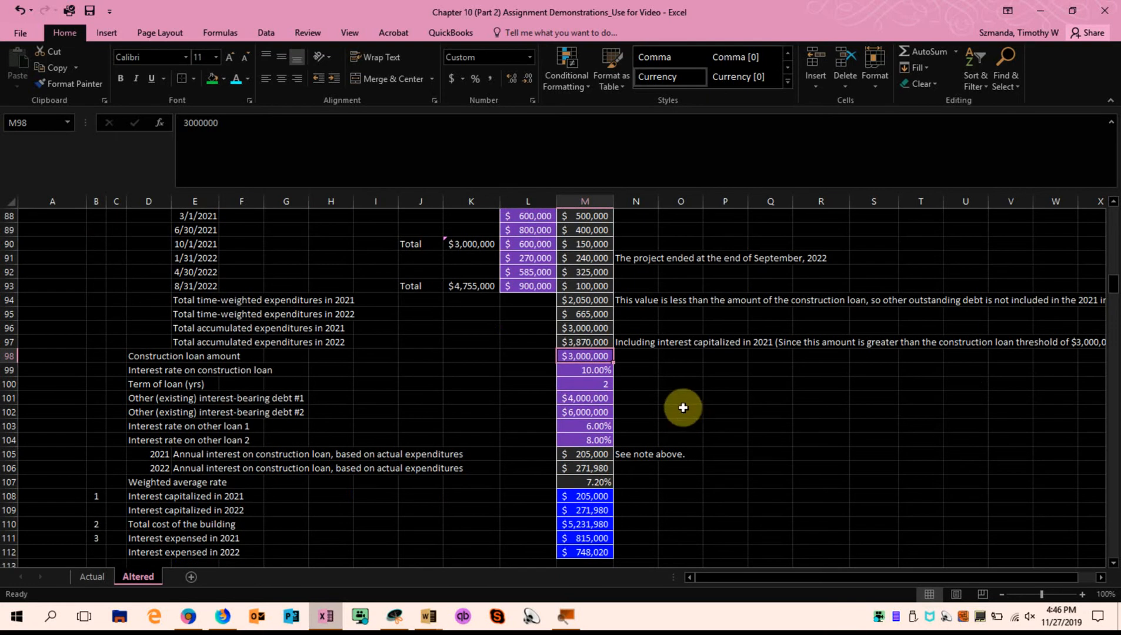
scroll(681, 406, up, 1)
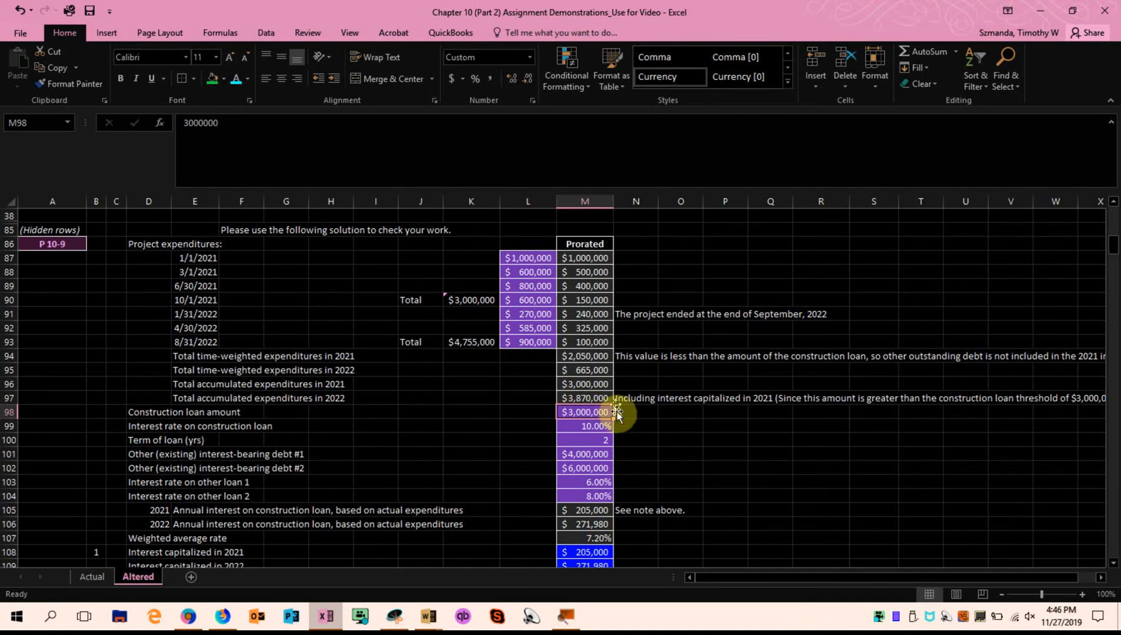
Review the two other existing interest-bearing debts in rows 101 and 102 against the total project expenditures formula in K93.
scroll(527, 465, down, 1)
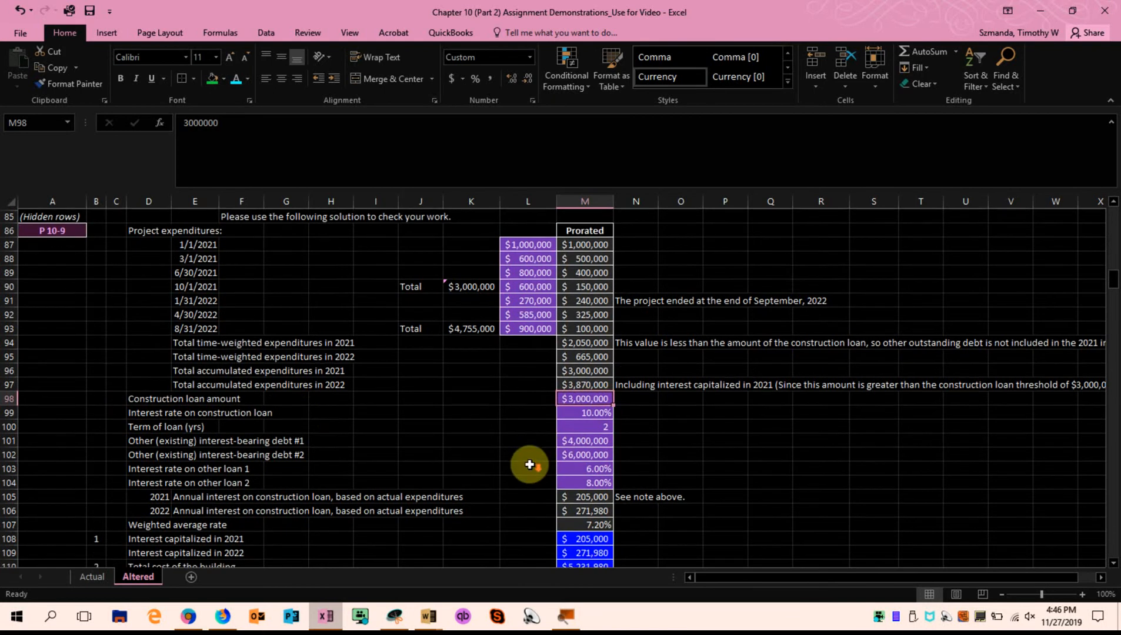
click(150, 465)
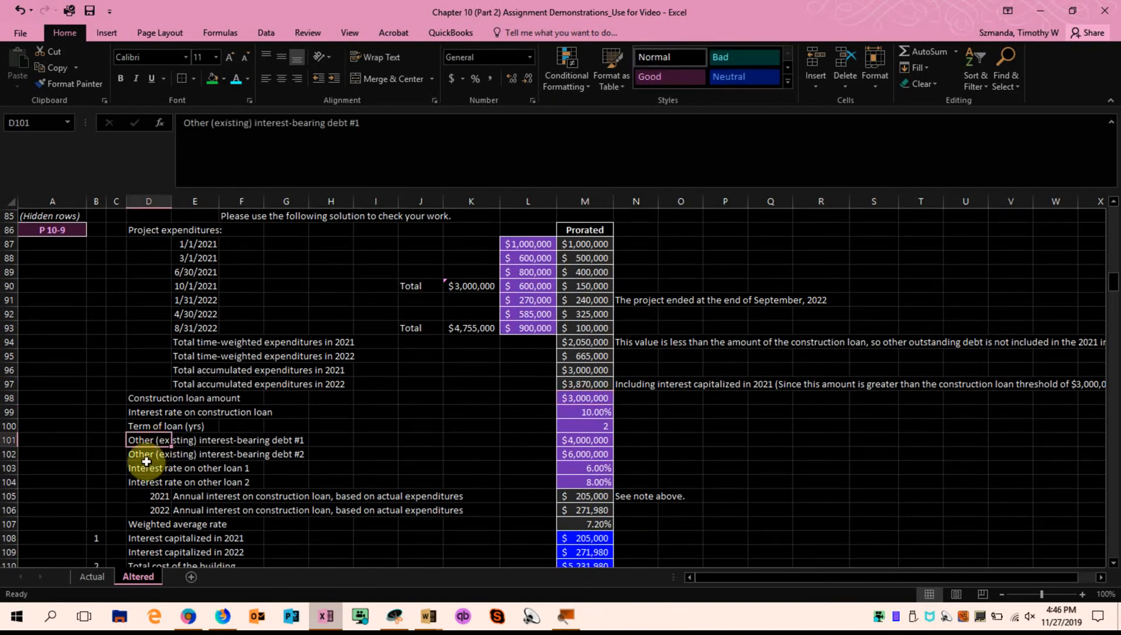
click(145, 441)
click(143, 454)
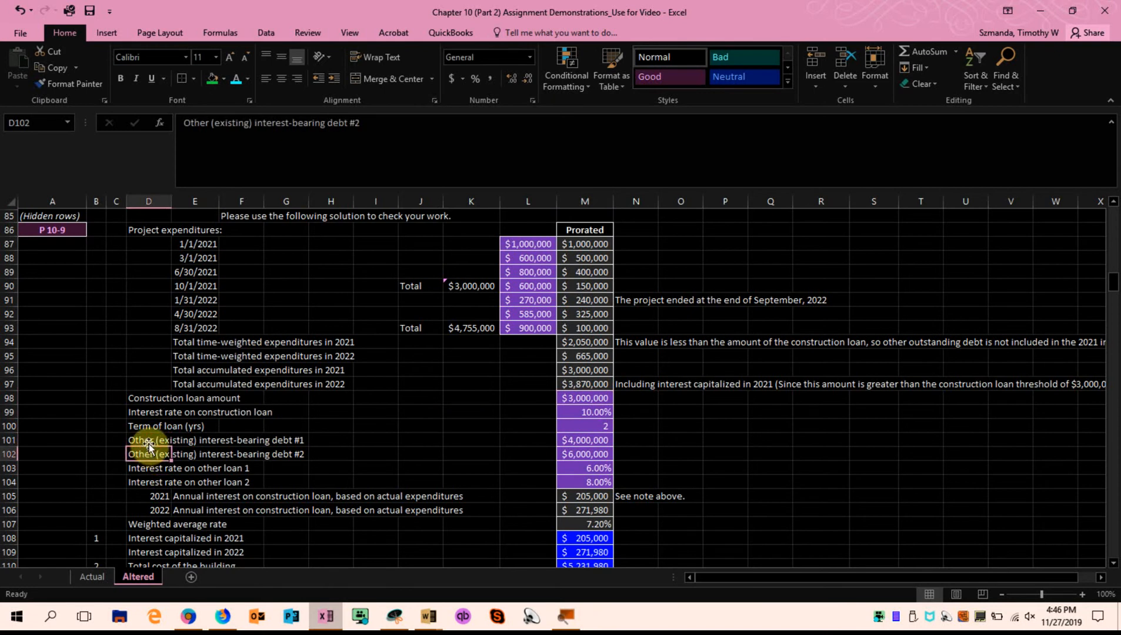
click(150, 441)
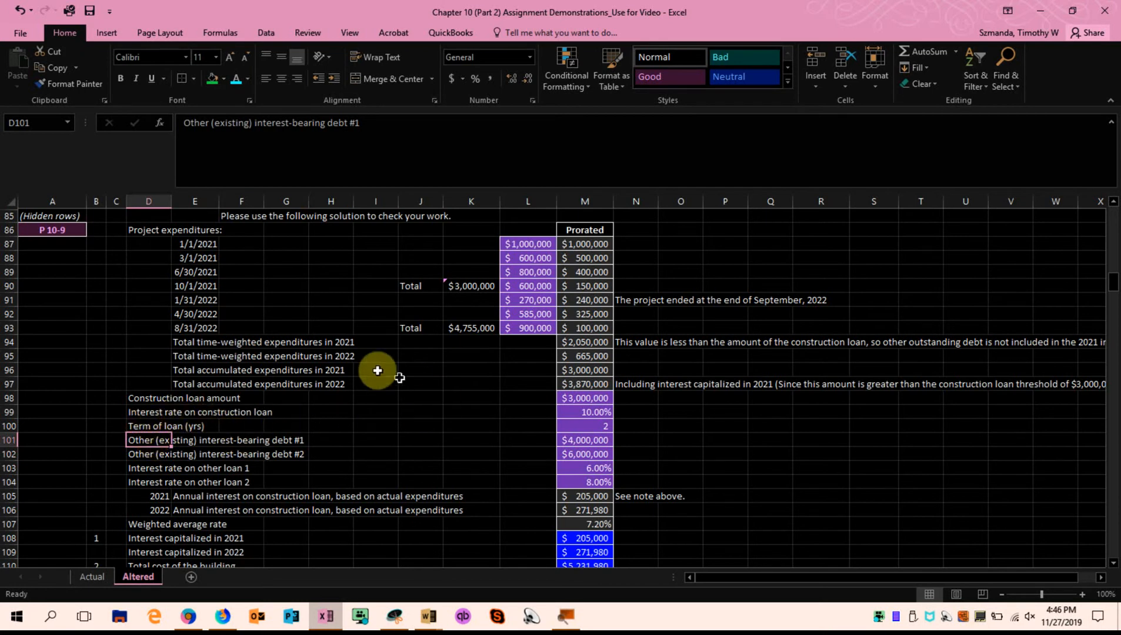
scroll(289, 306, up, 1)
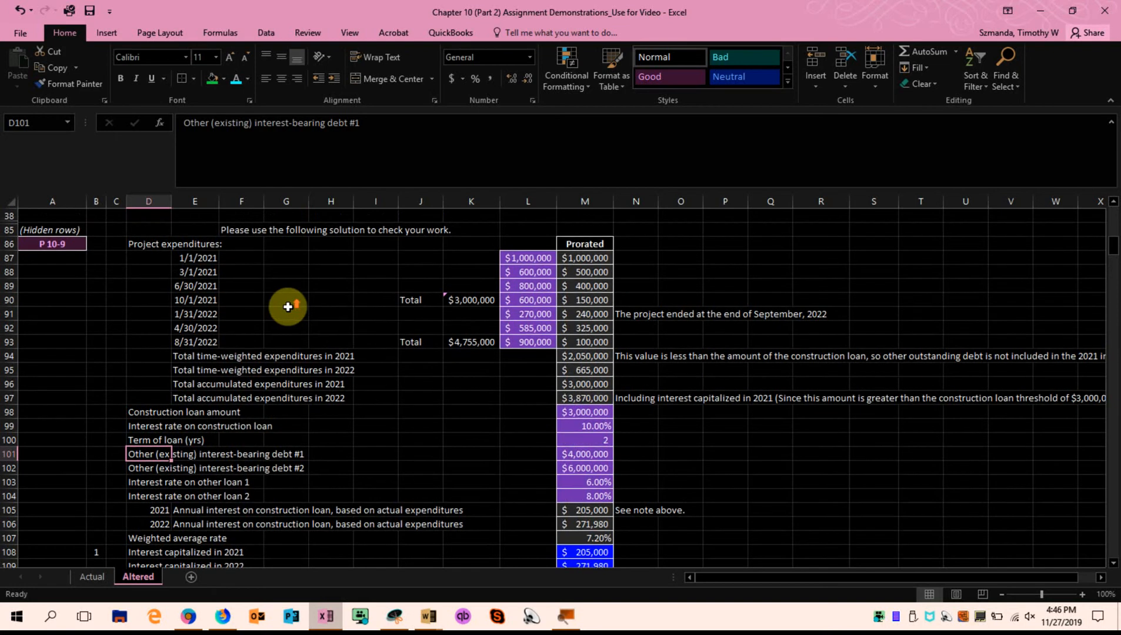
click(465, 340)
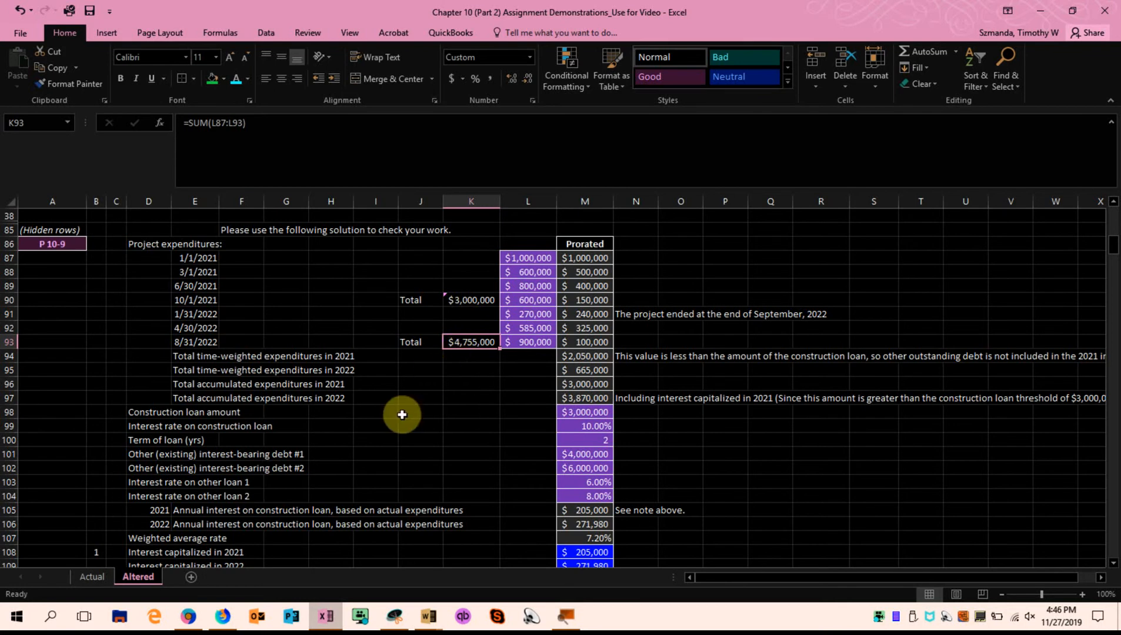
Inspect the amounts and interest rates of the two other existing debts in M101:M104.
scroll(402, 414, down, 1)
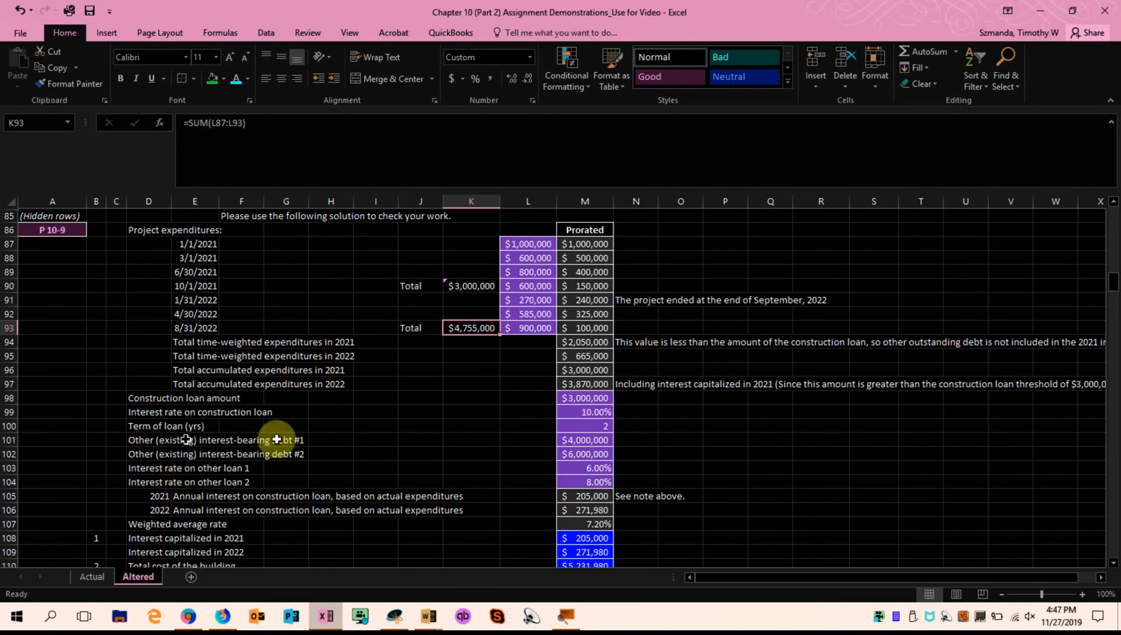
click(575, 442)
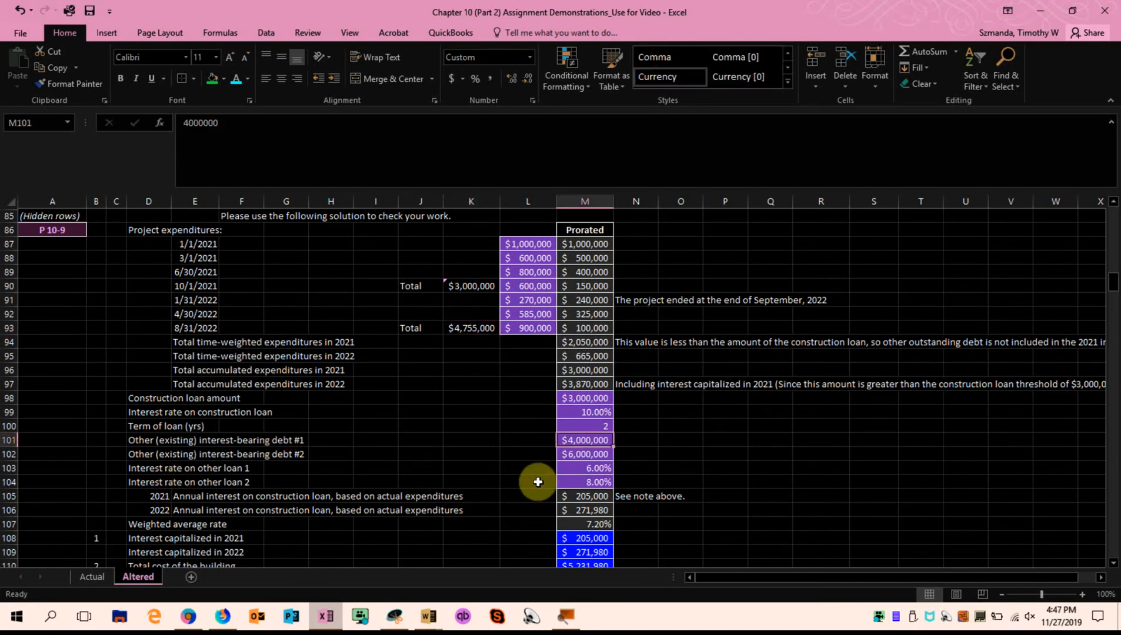
click(569, 469)
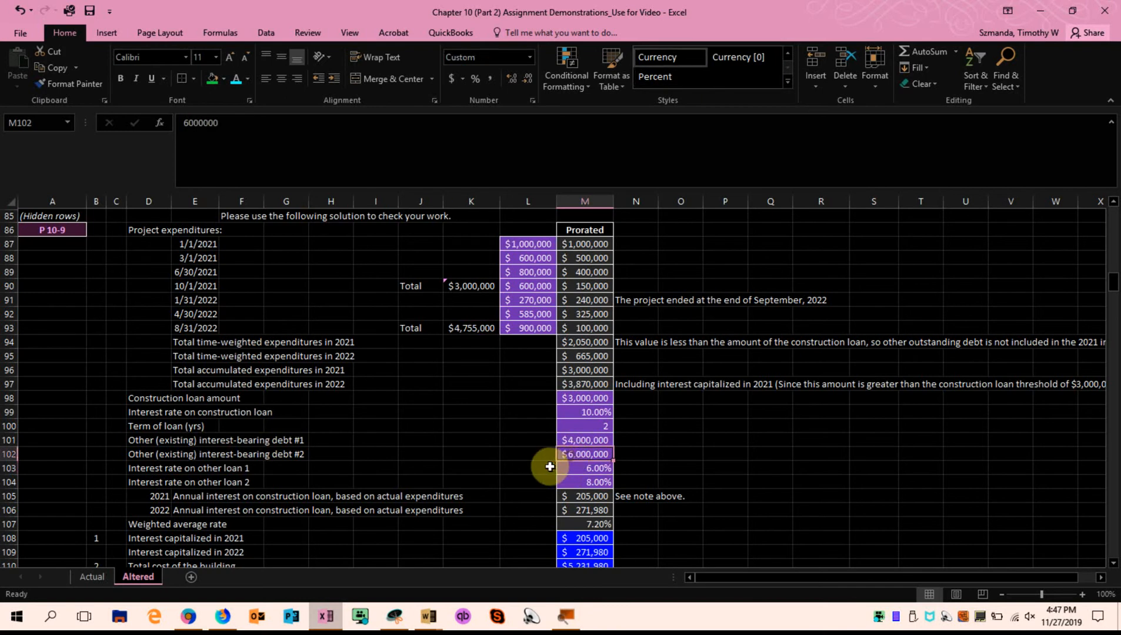
click(571, 483)
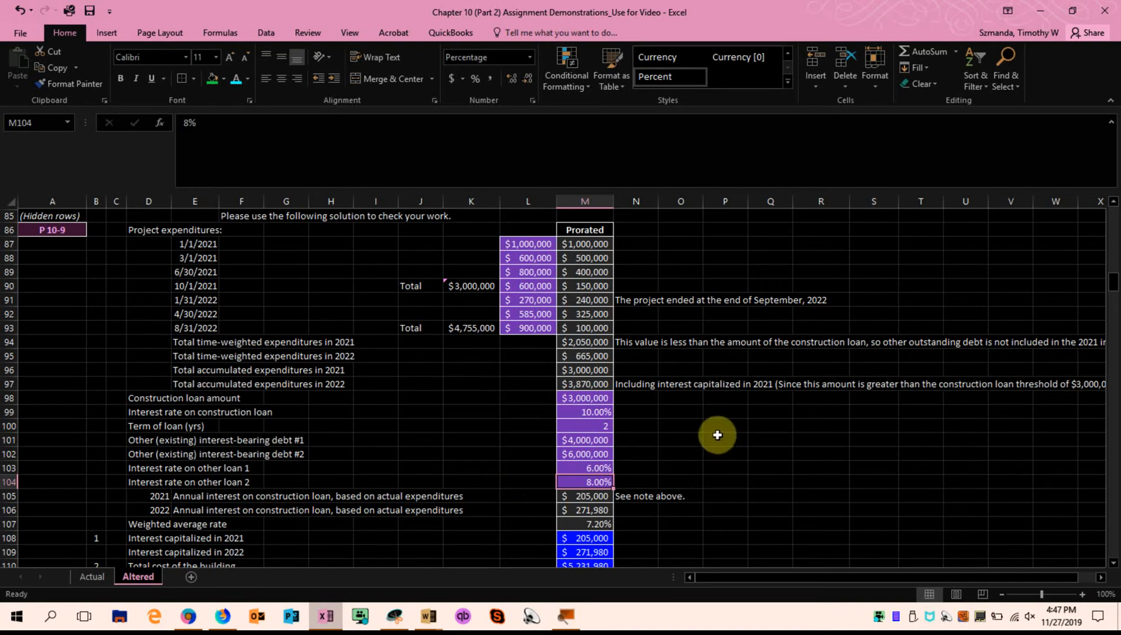
Examine the 2022 expenditure dates in E91:E93 and trace the prorated amount formula in M91 to the expenditure in L91.
click(200, 300)
click(195, 315)
click(189, 327)
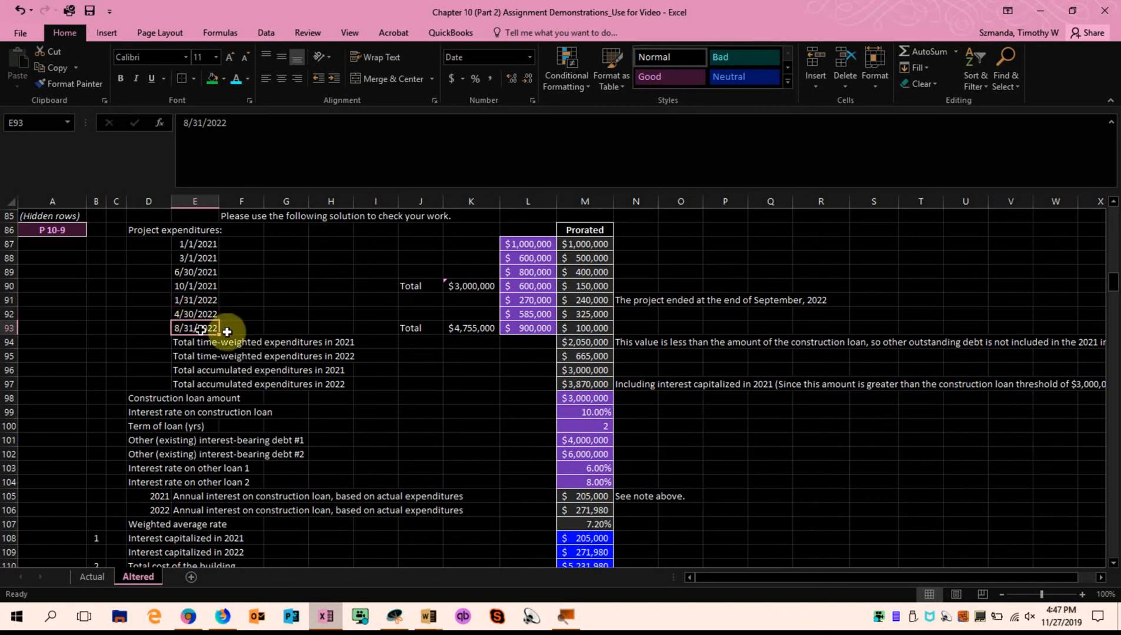
click(591, 301)
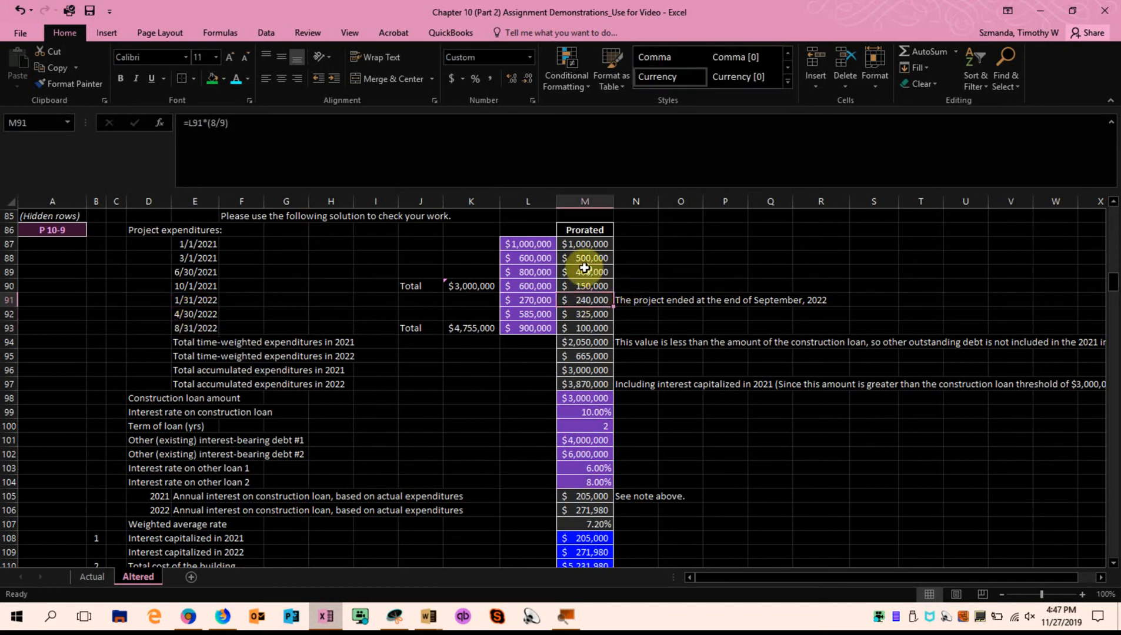
click(530, 300)
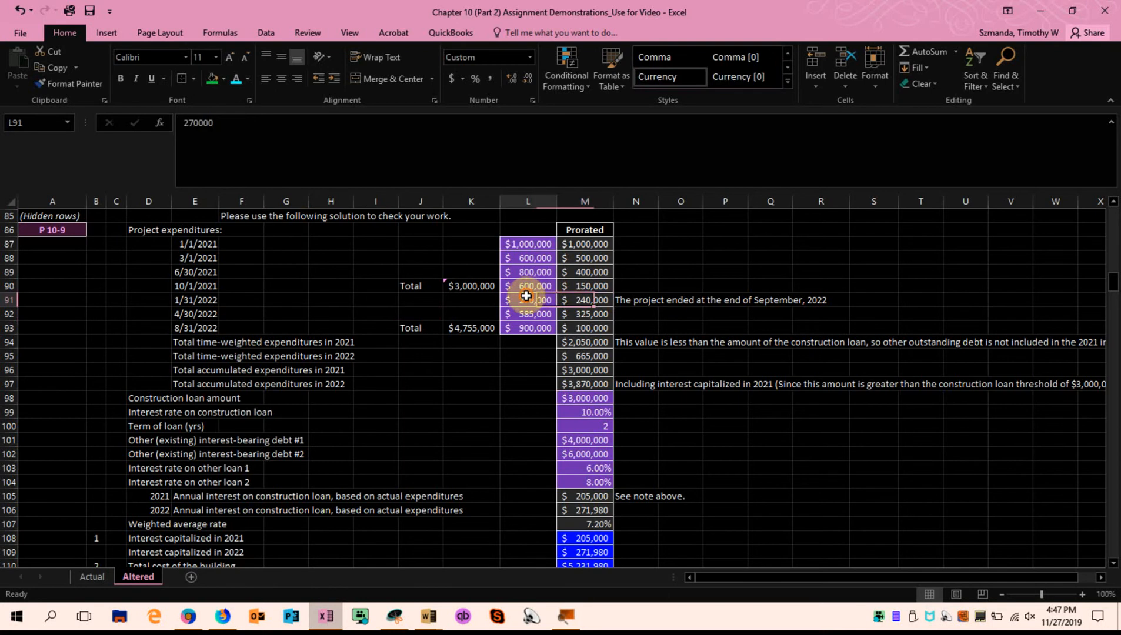
click(594, 304)
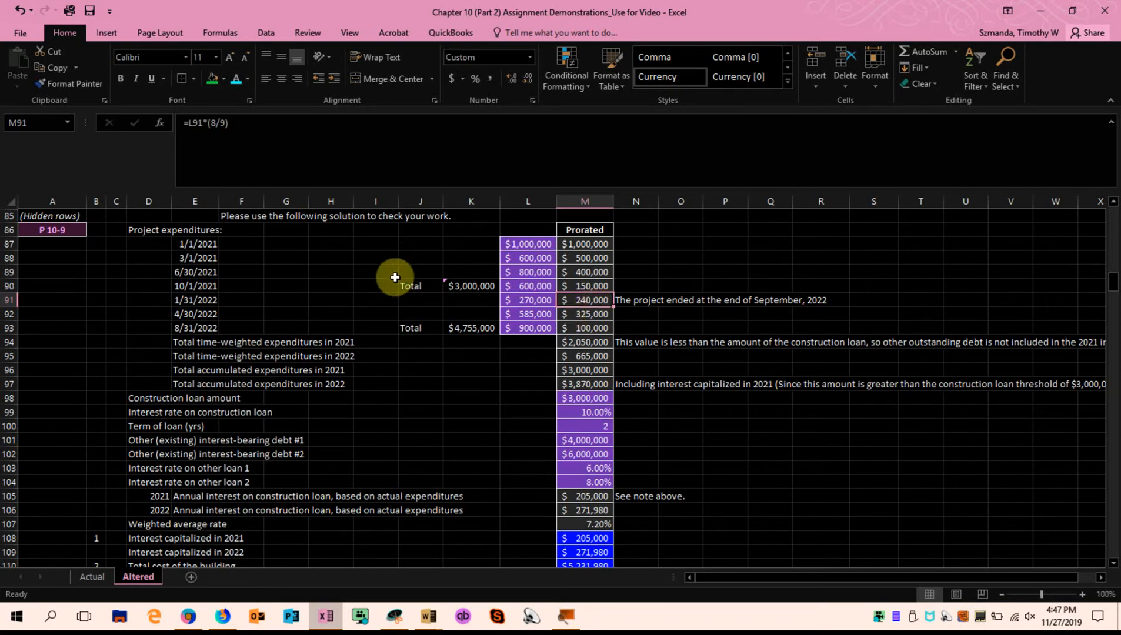
Highlight the project expenditures in column L and compare them with the running totals in K90 and K93.
drag(509, 242, 513, 321)
click(464, 288)
click(452, 328)
click(463, 287)
click(467, 328)
click(471, 337)
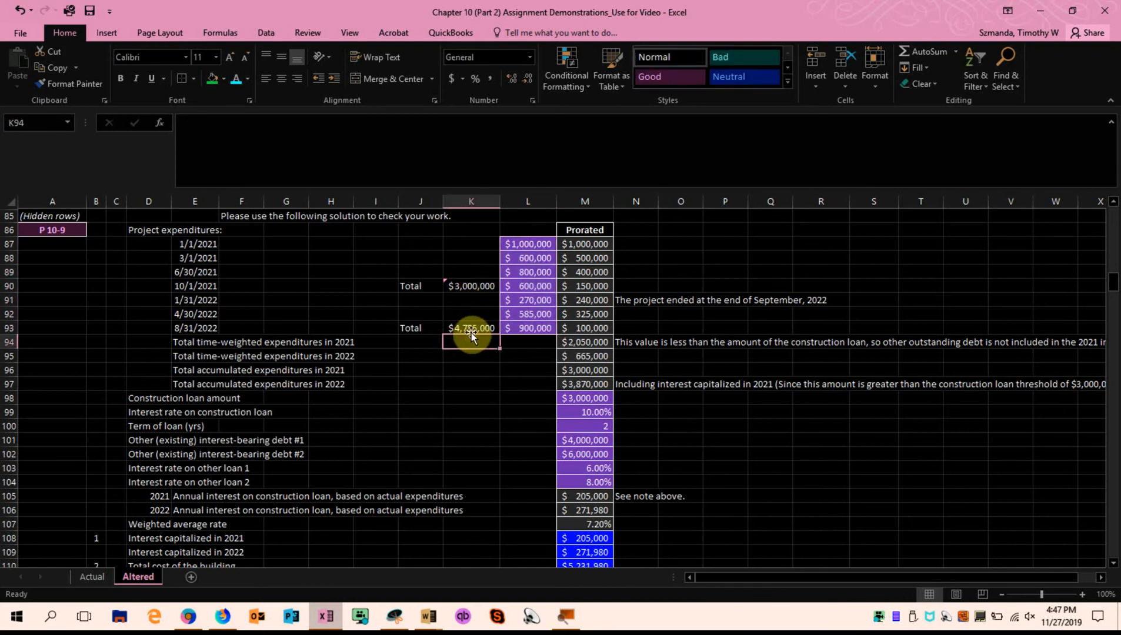
Inspect the 2021 construction loan interest formula in M105 and trace it to the 2021 prorated expenditures in column M.
scroll(475, 340, down, 1)
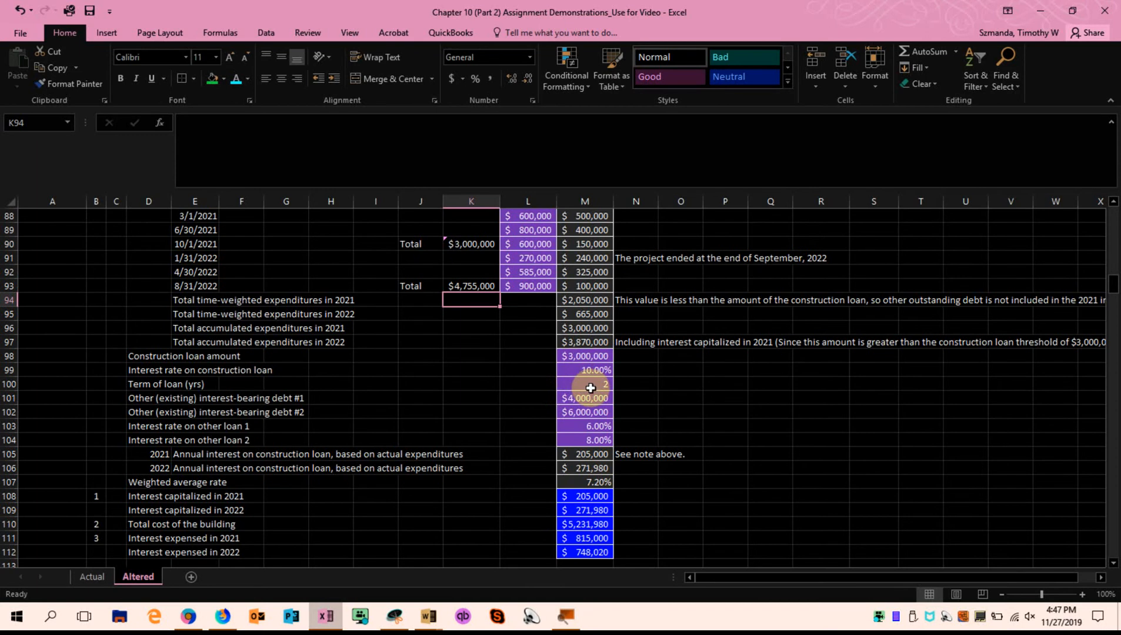
scroll(591, 388, down, 1)
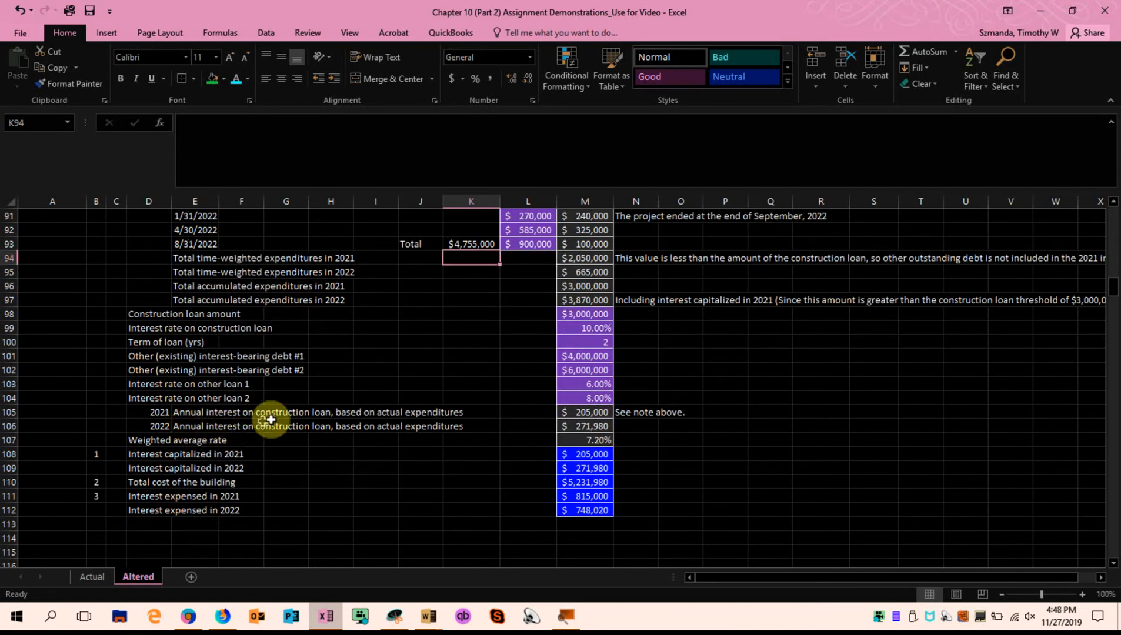
click(587, 416)
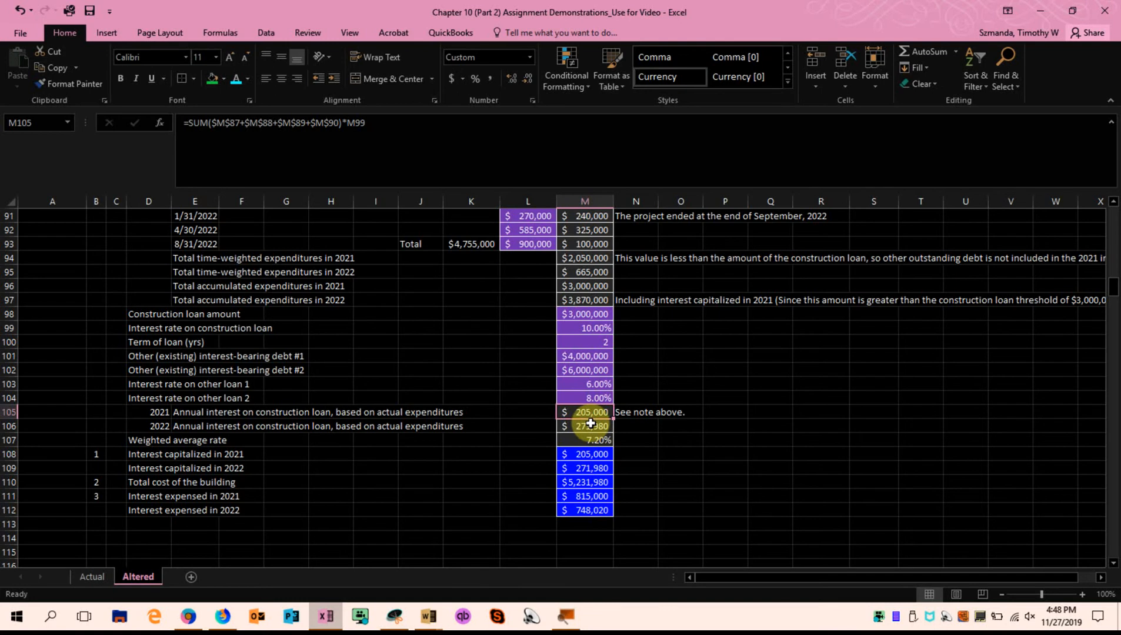
scroll(591, 424, up, 1)
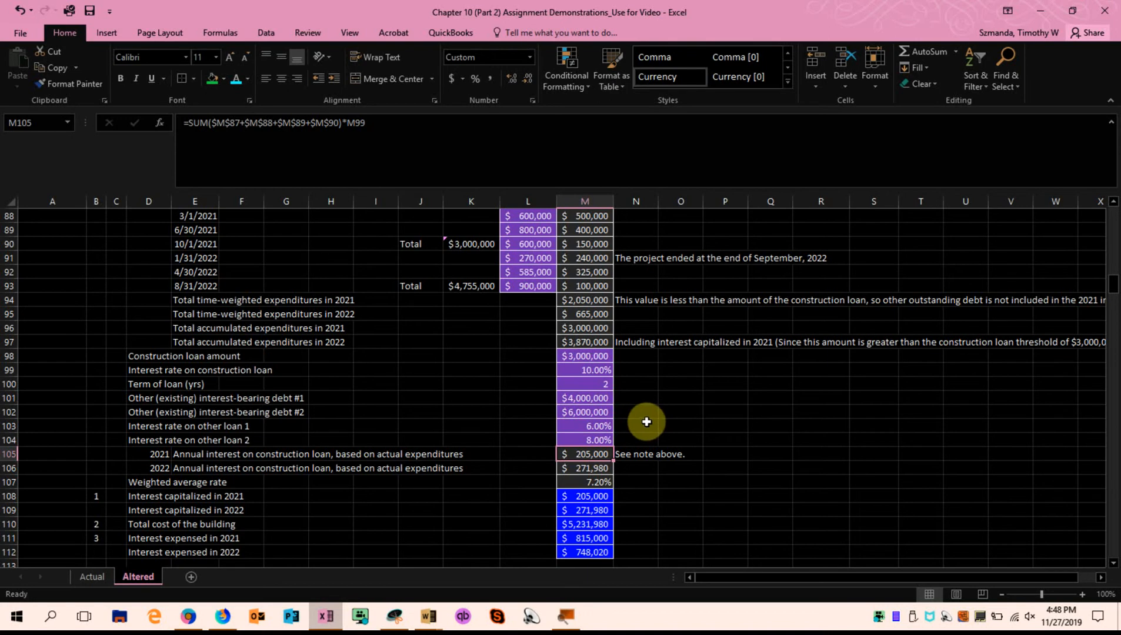
drag(596, 220, 590, 244)
Compare the construction loan amount in M98 with the other existing debt #2 amount in M102.
click(666, 404)
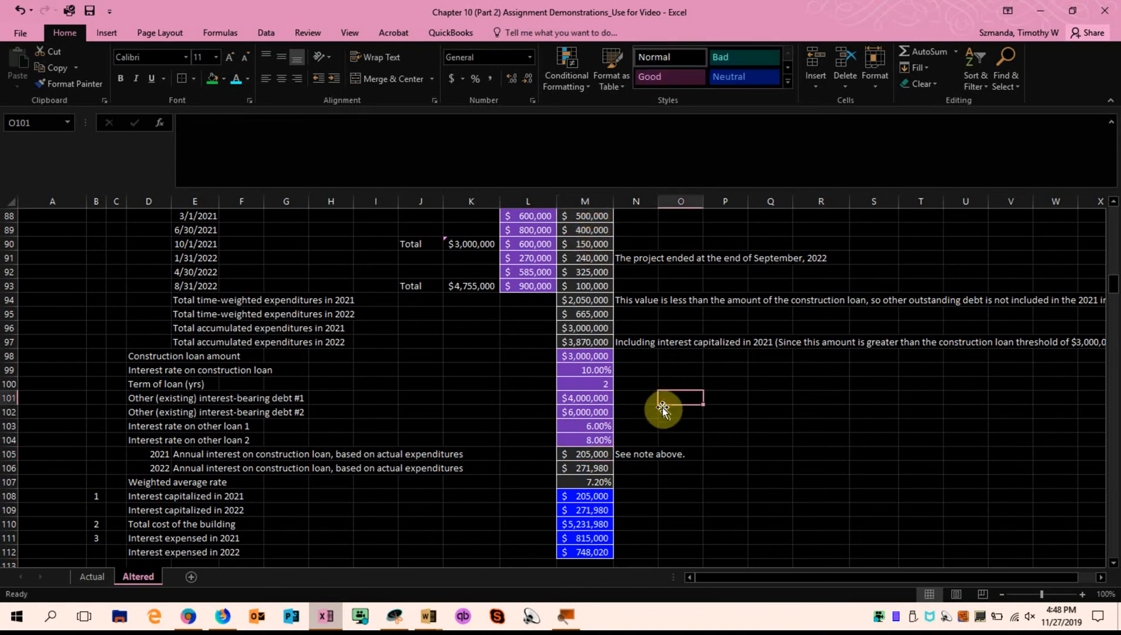
click(560, 358)
click(590, 412)
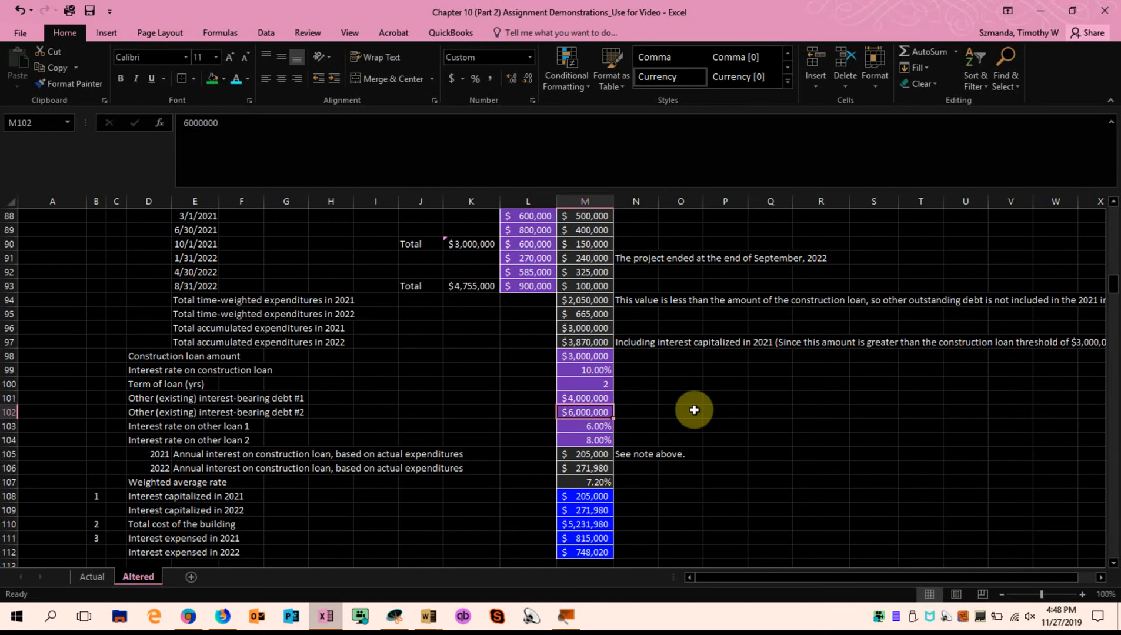
Trace the 1/1/2021 prorated amount formula in M87 to the full expenditure in L87.
scroll(694, 410, up, 2)
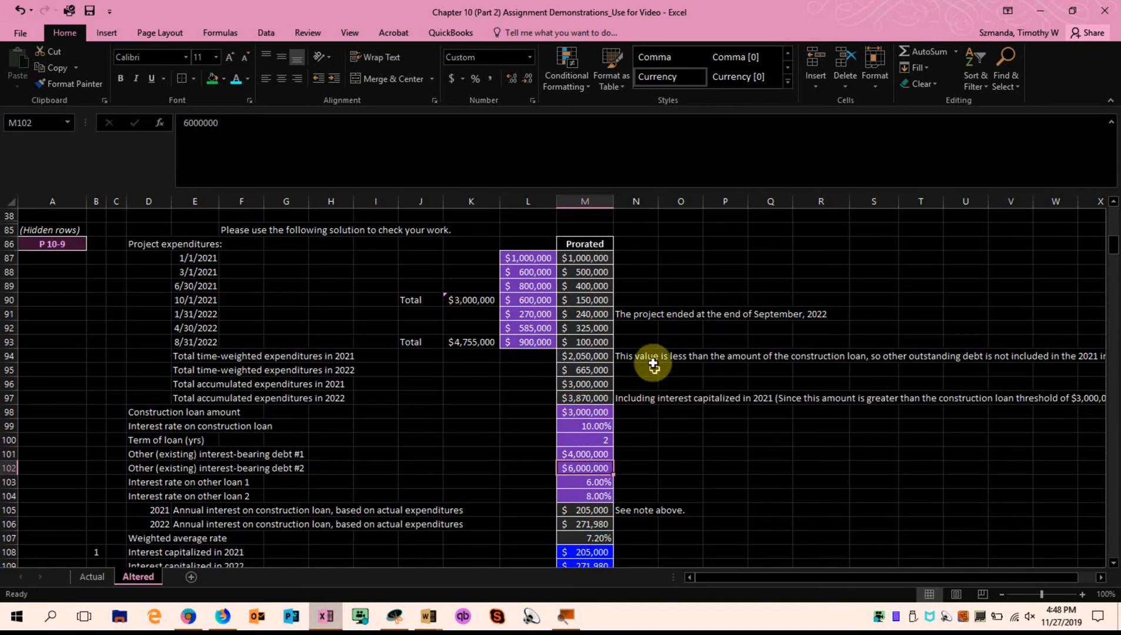
click(581, 258)
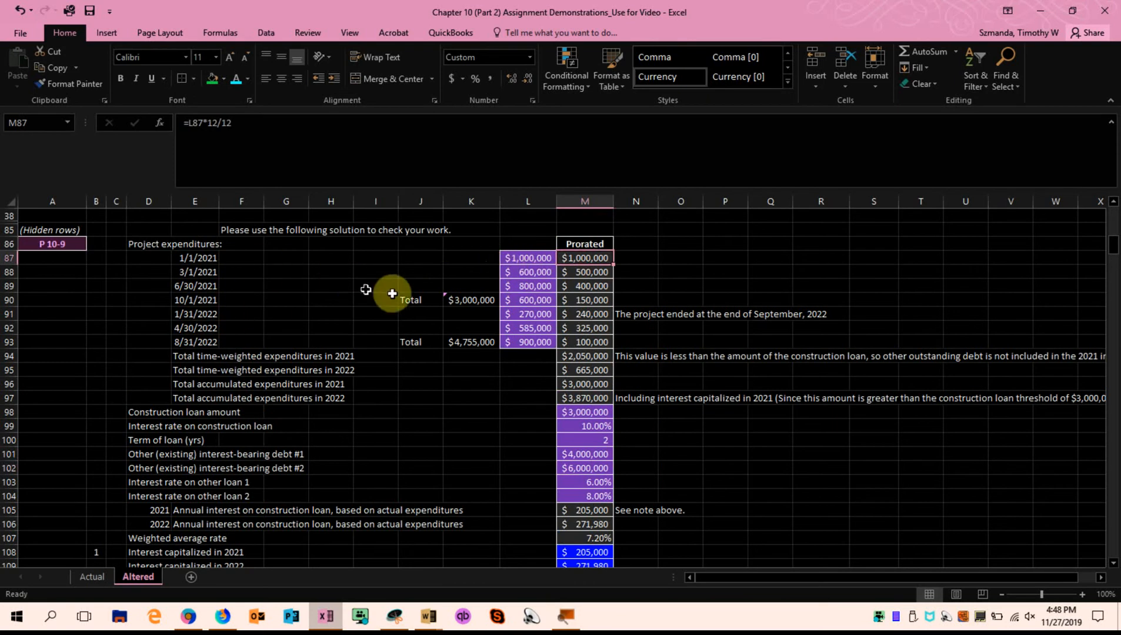
click(534, 258)
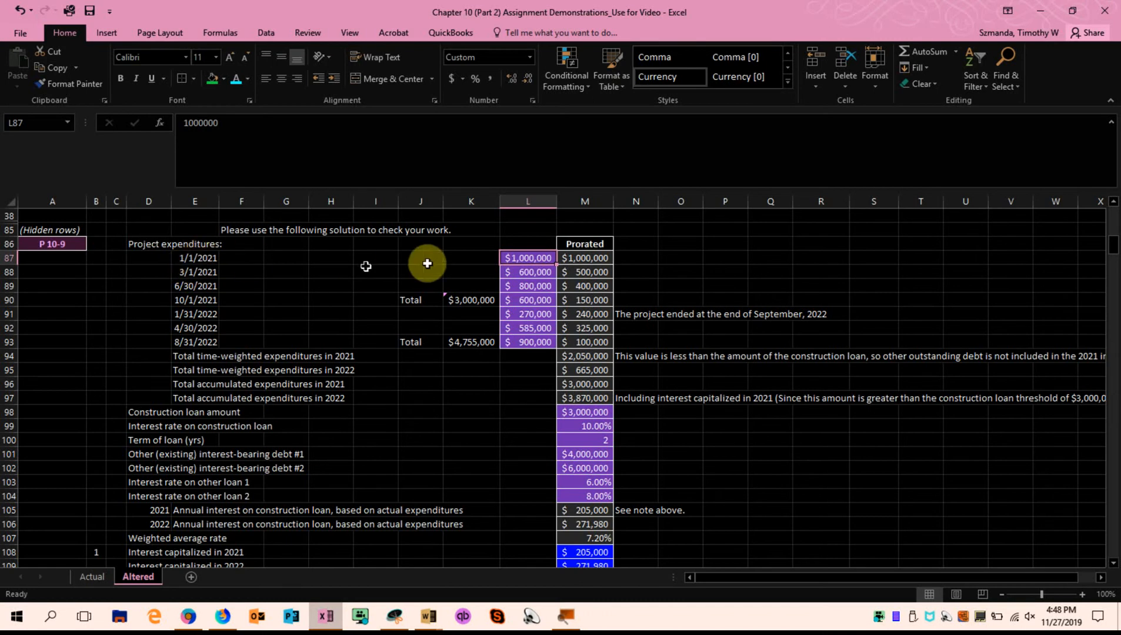
click(577, 256)
click(525, 258)
click(564, 258)
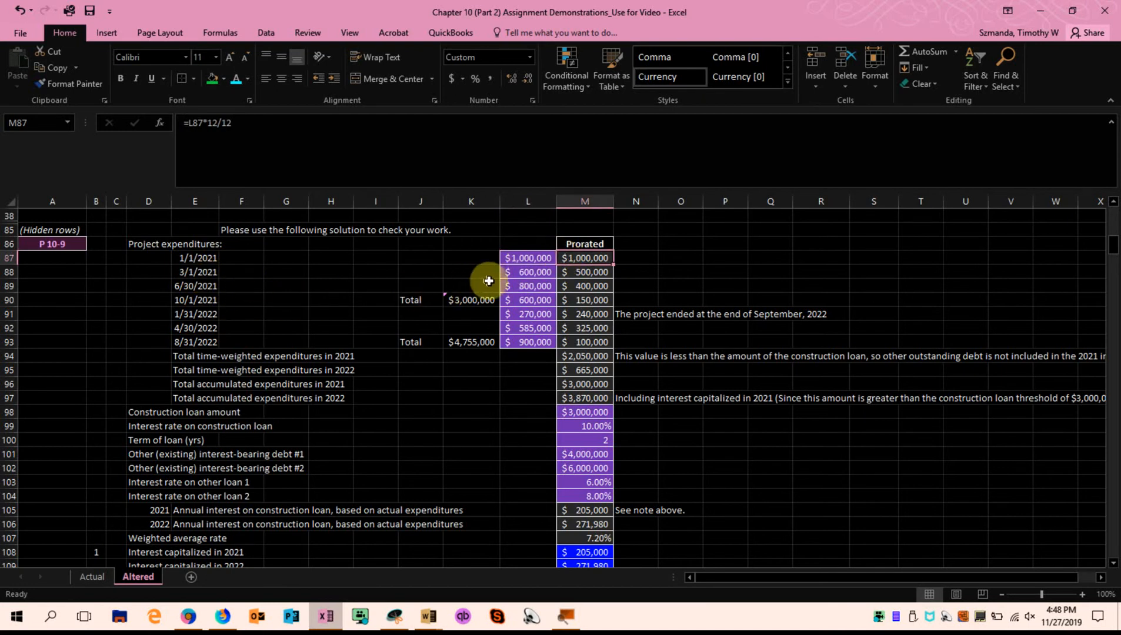
Trace the prorated amount formulas in M88, M89 and M90 to the remaining 2021 expenditures in L88:L90.
click(510, 273)
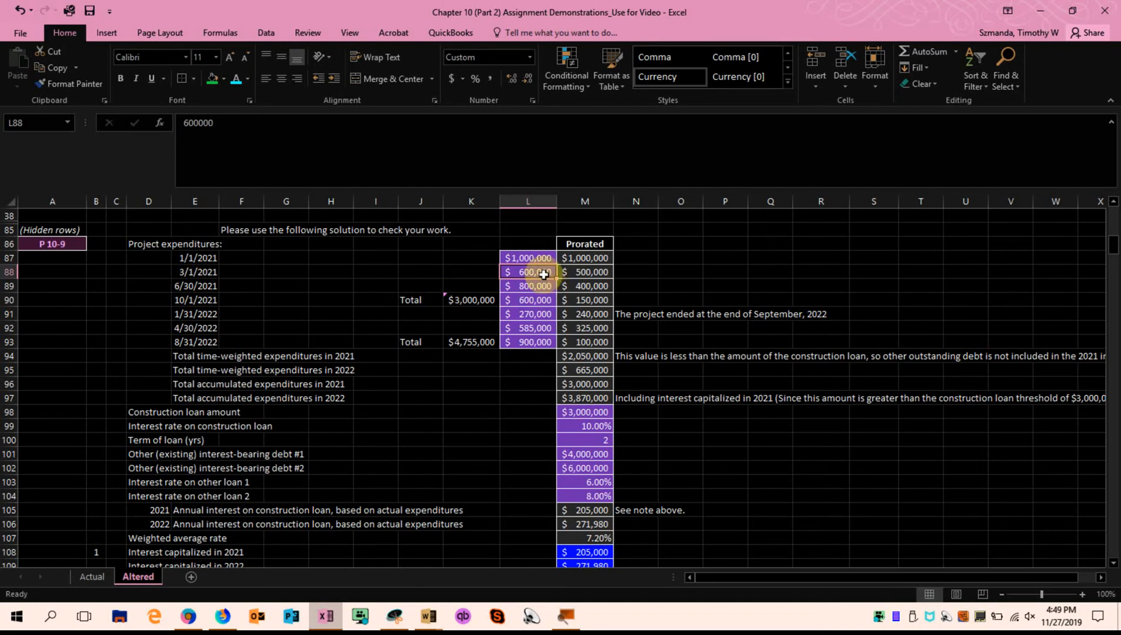
click(572, 273)
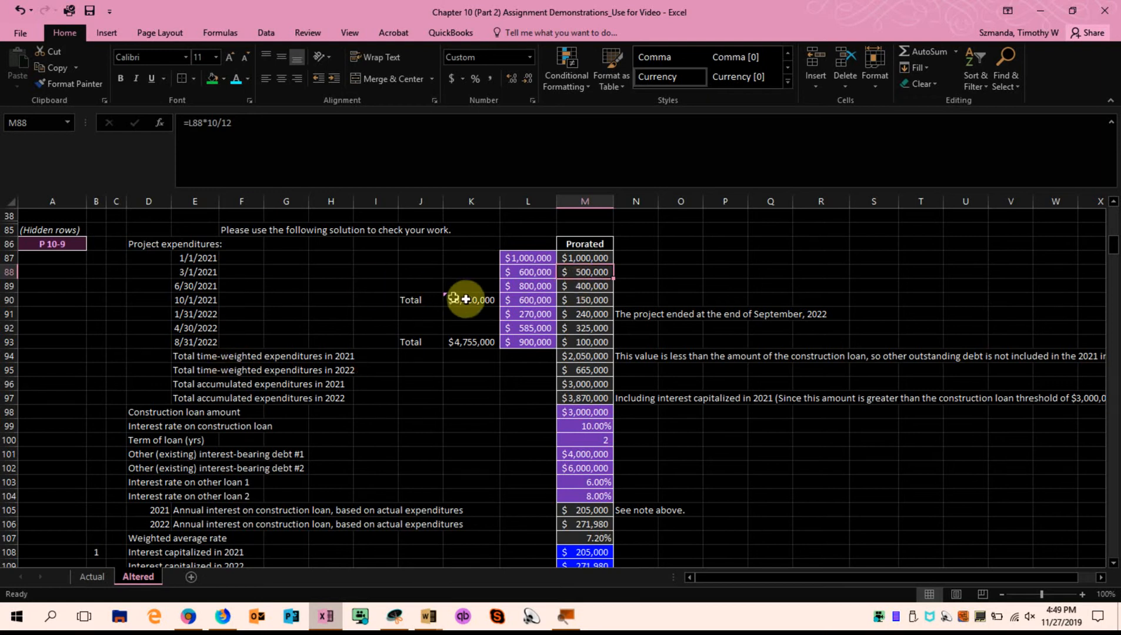
click(523, 290)
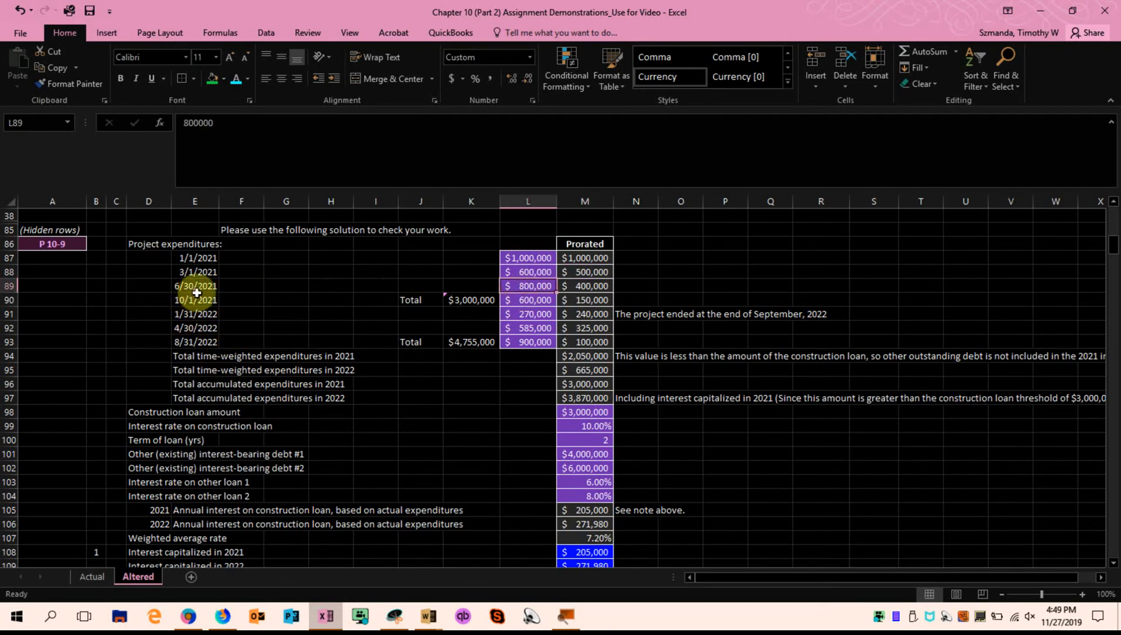
click(581, 288)
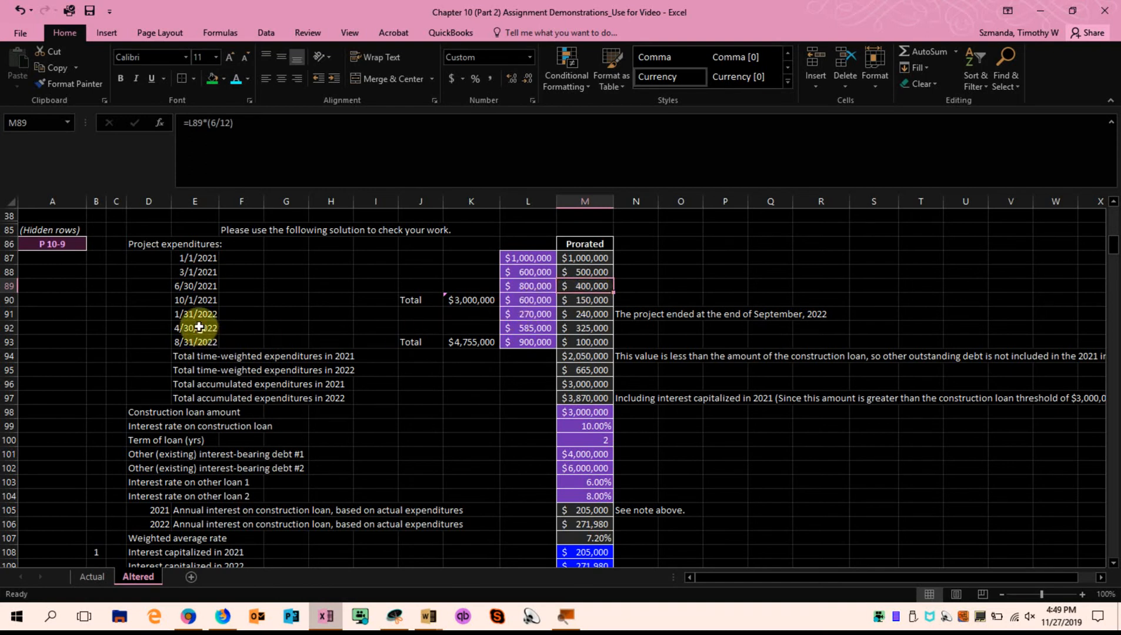
click(200, 299)
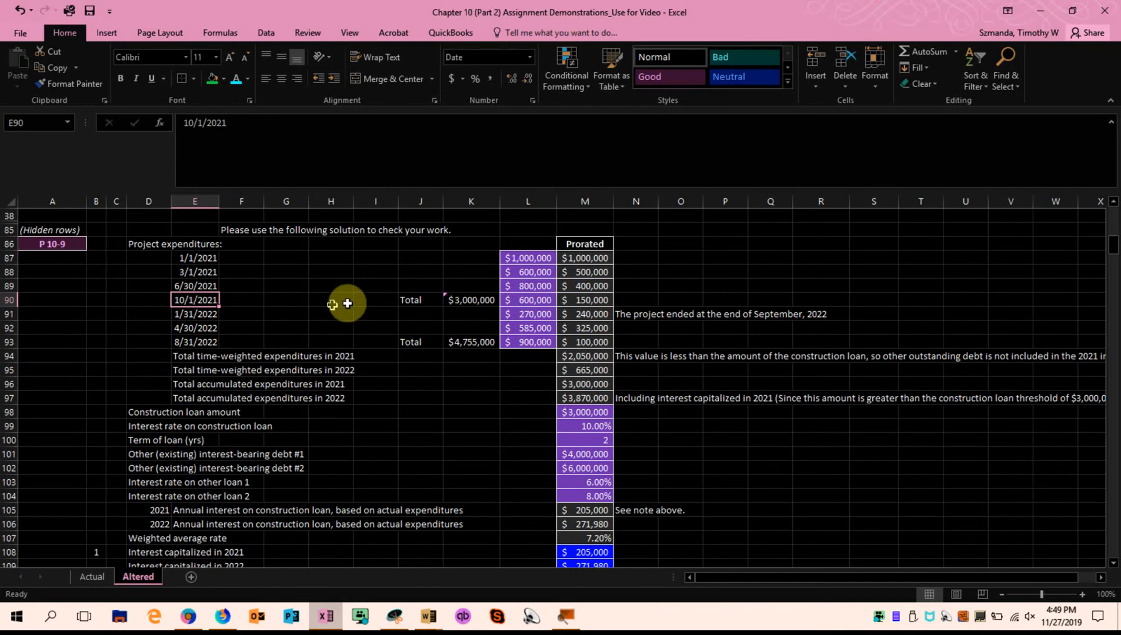
click(545, 301)
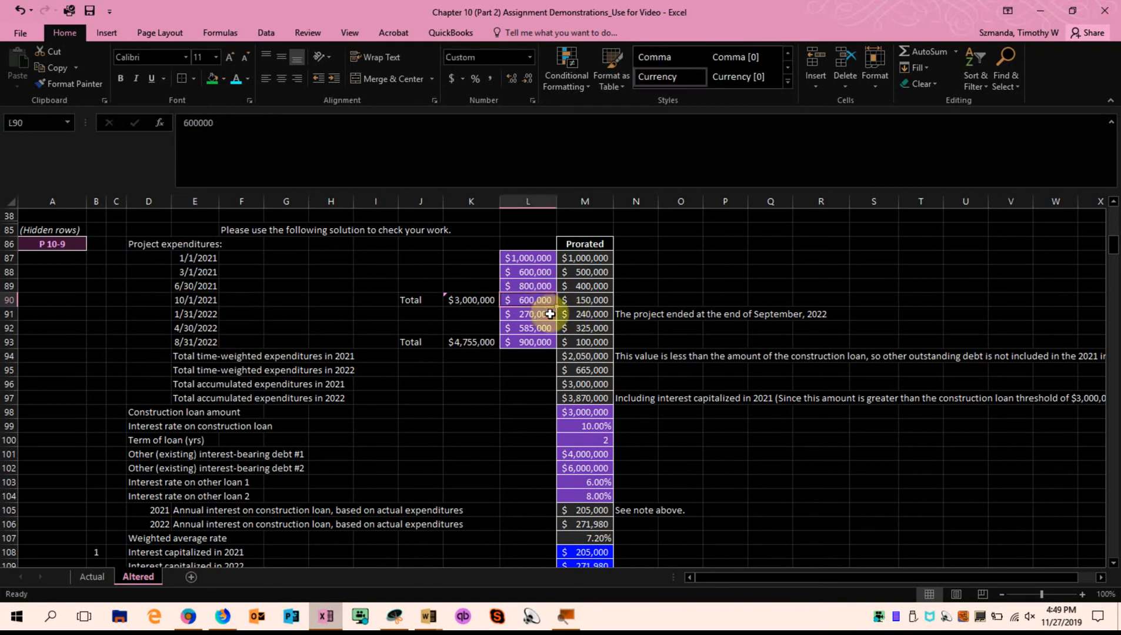
click(584, 300)
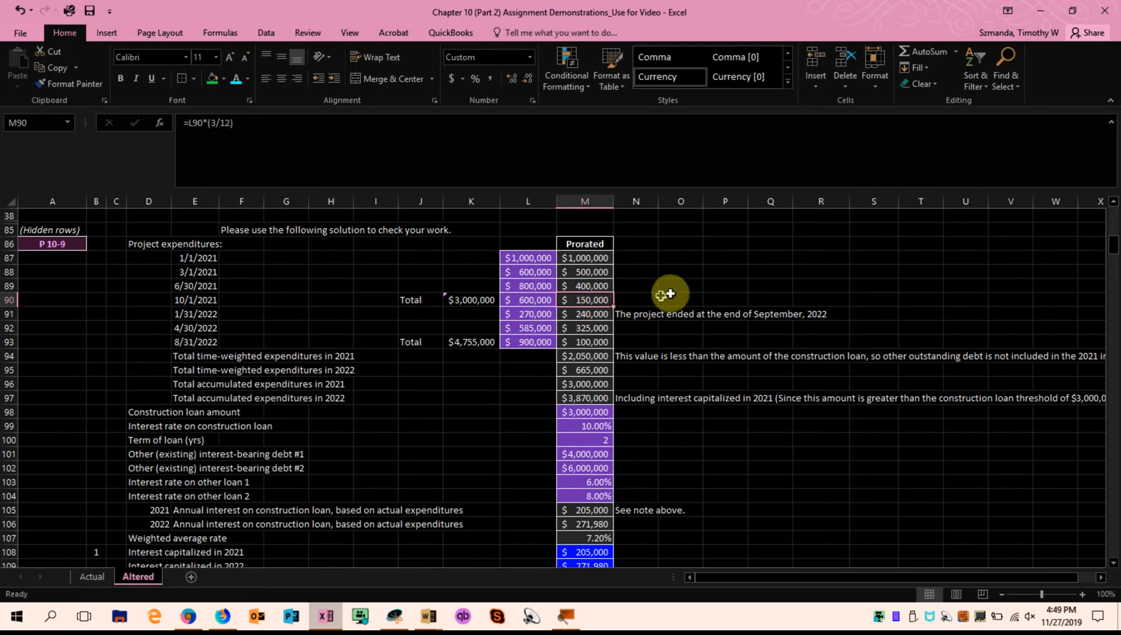
Check the sum of the 2021 prorated amounts in M87:M90 and inspect the 1/31/2022 proration formula in M91.
drag(585, 259, 589, 296)
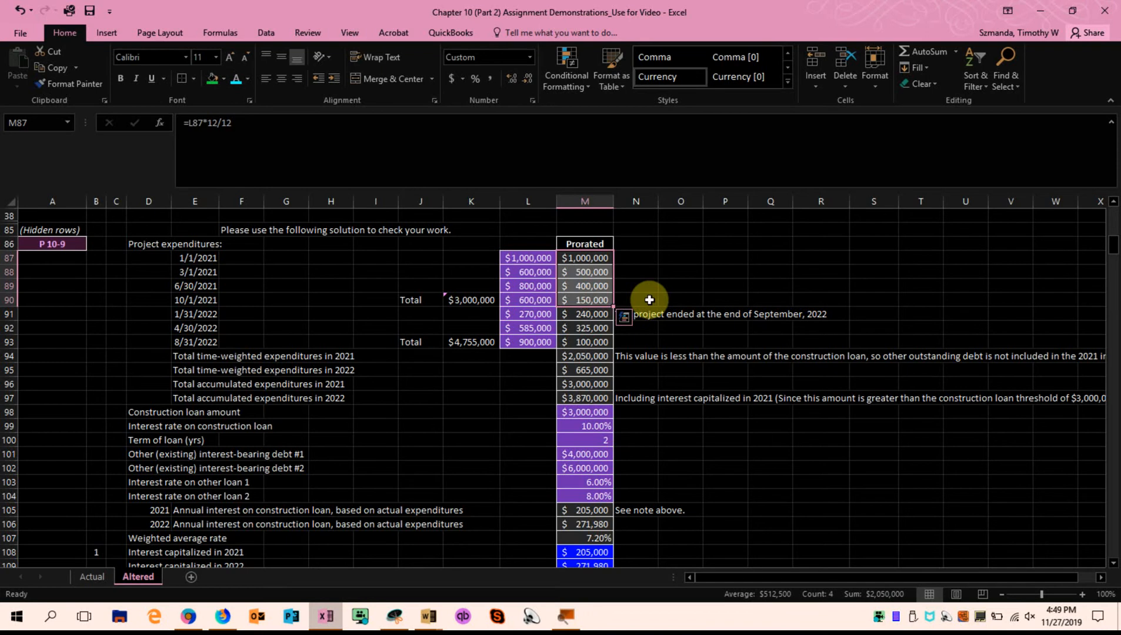
click(511, 385)
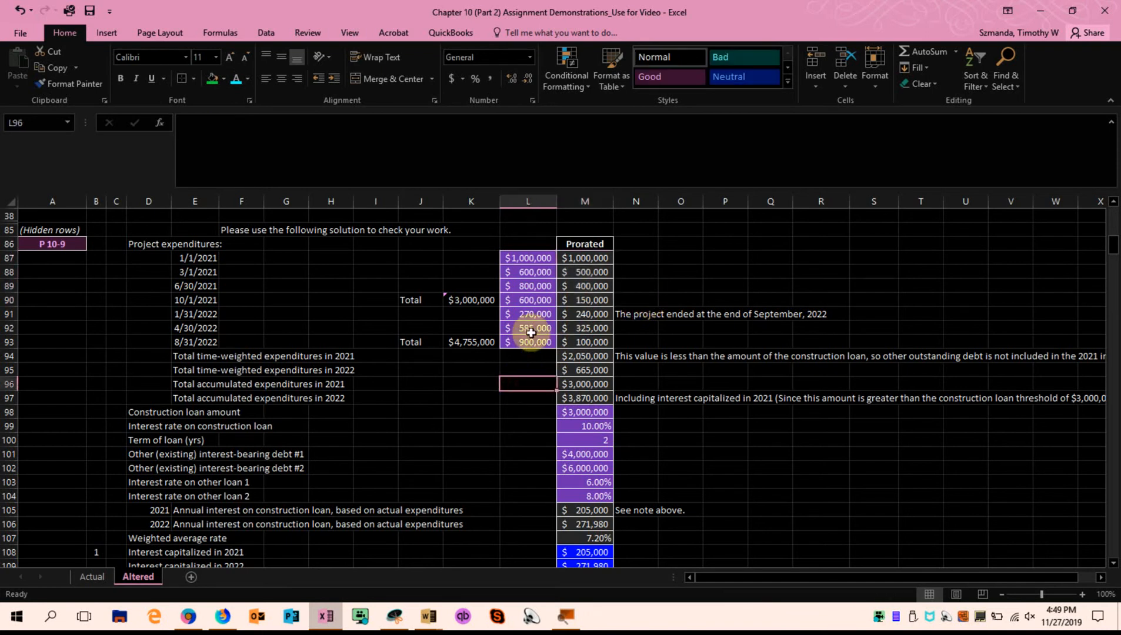
click(584, 314)
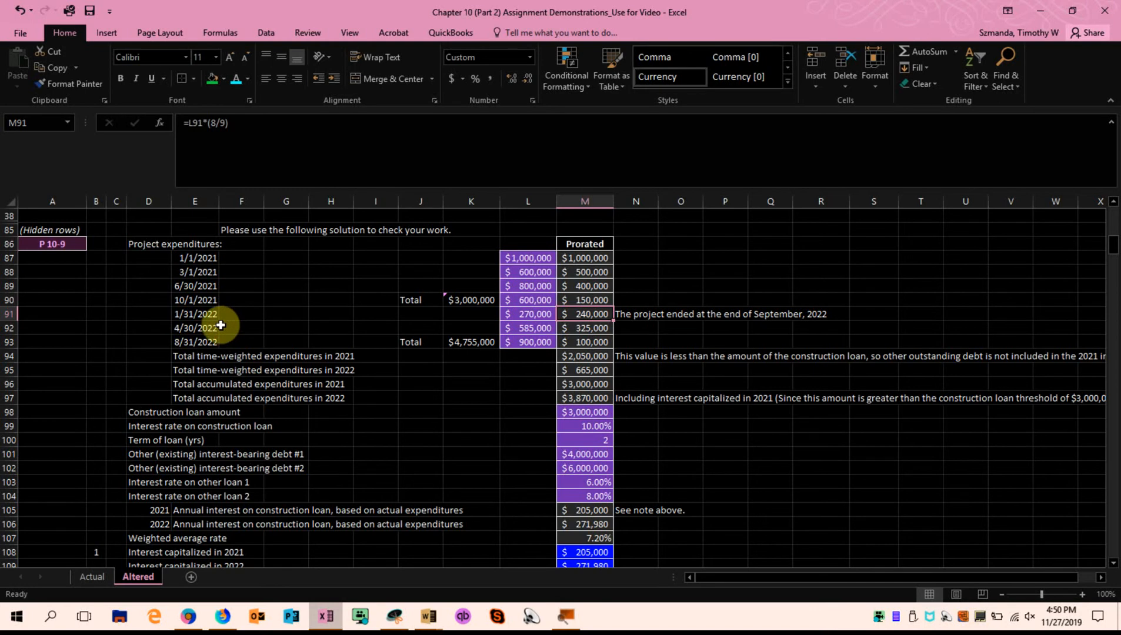
Trace the 1/31/2022 proration formula in M91 to its date in E91 and the full expenditure in L91.
click(216, 316)
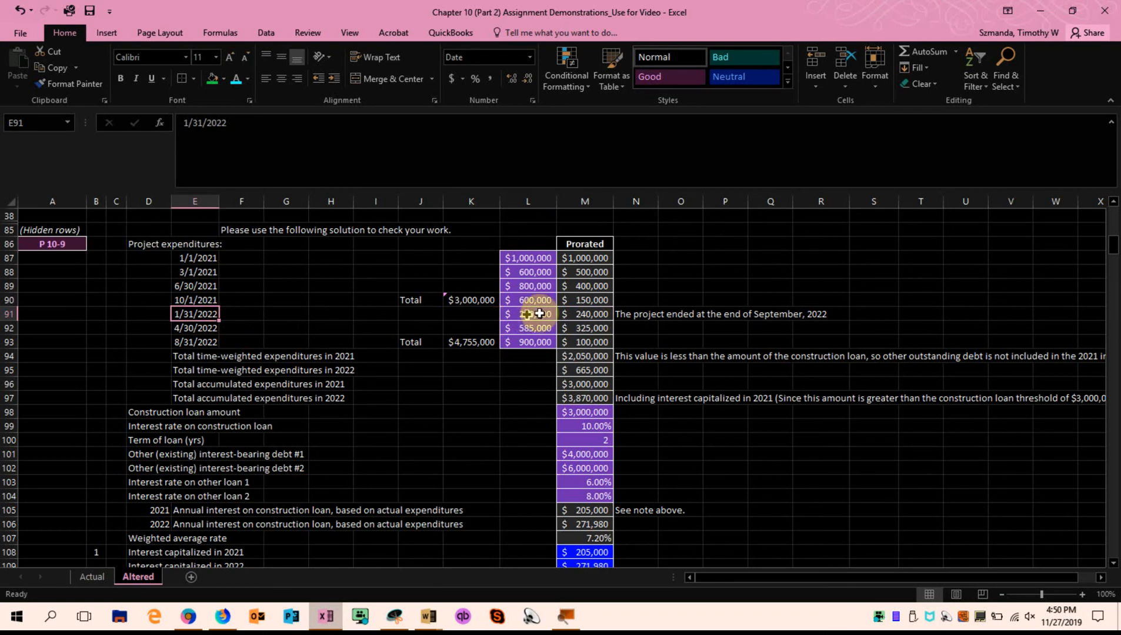
click(577, 319)
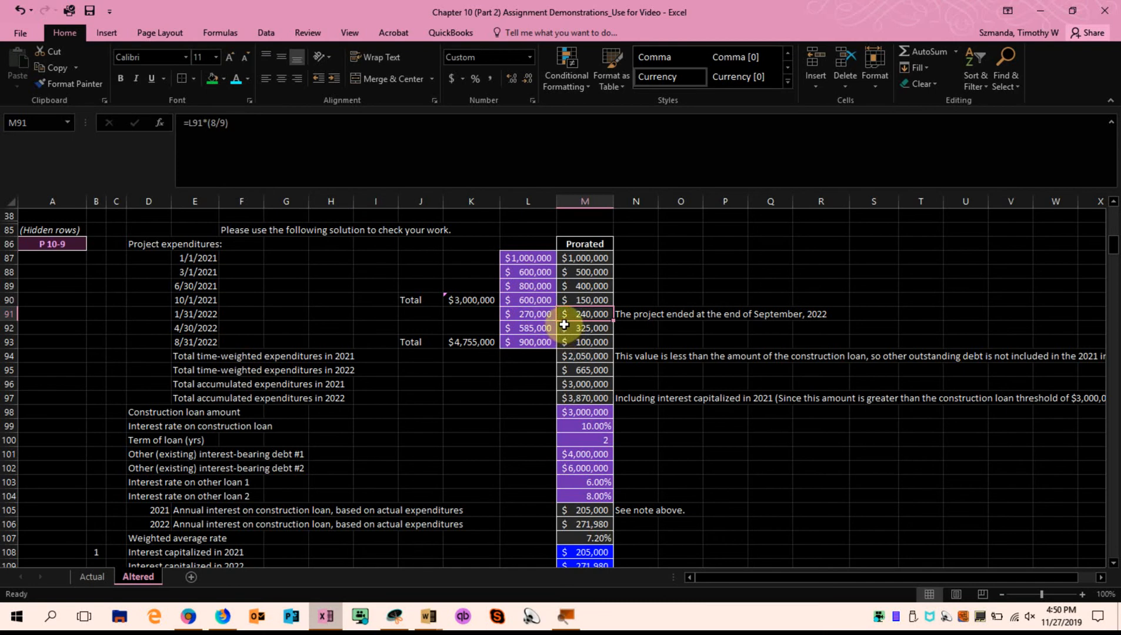
click(529, 318)
click(581, 317)
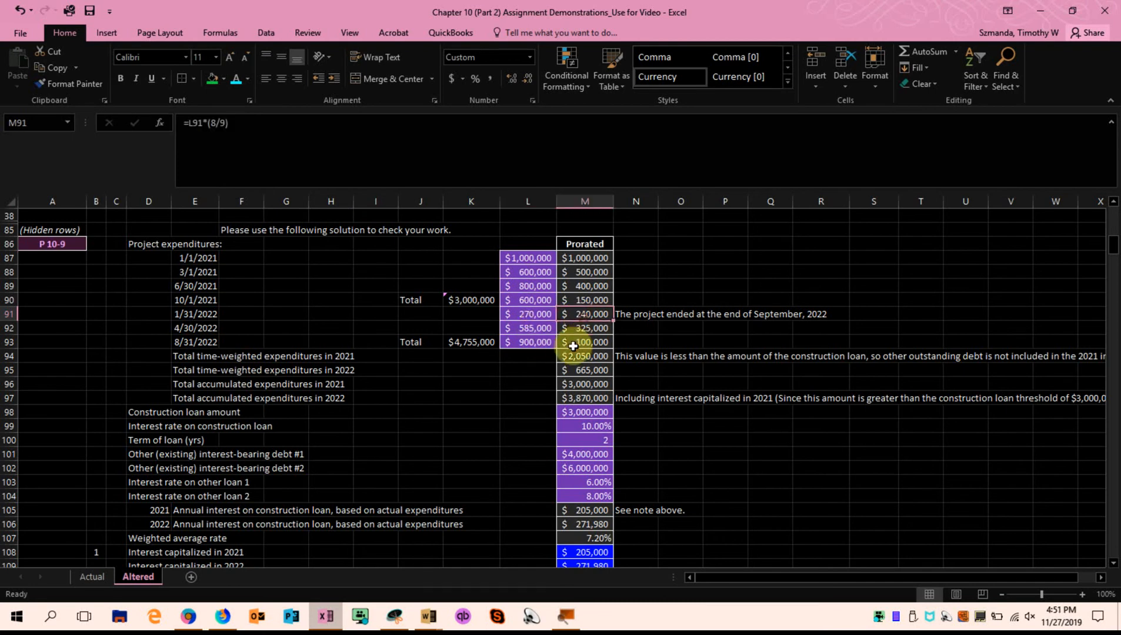
Trace the proration formulas in M92 and M93 to the 4/30/2022 expenditure in L92 and the 8/31/2022 date in E93.
click(526, 328)
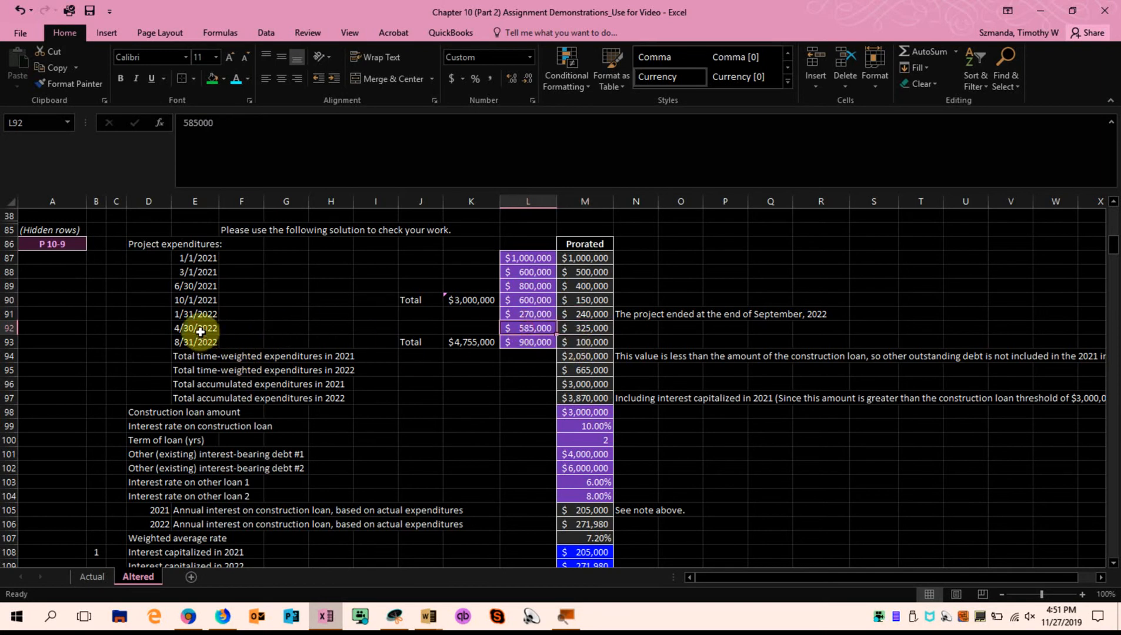
click(584, 330)
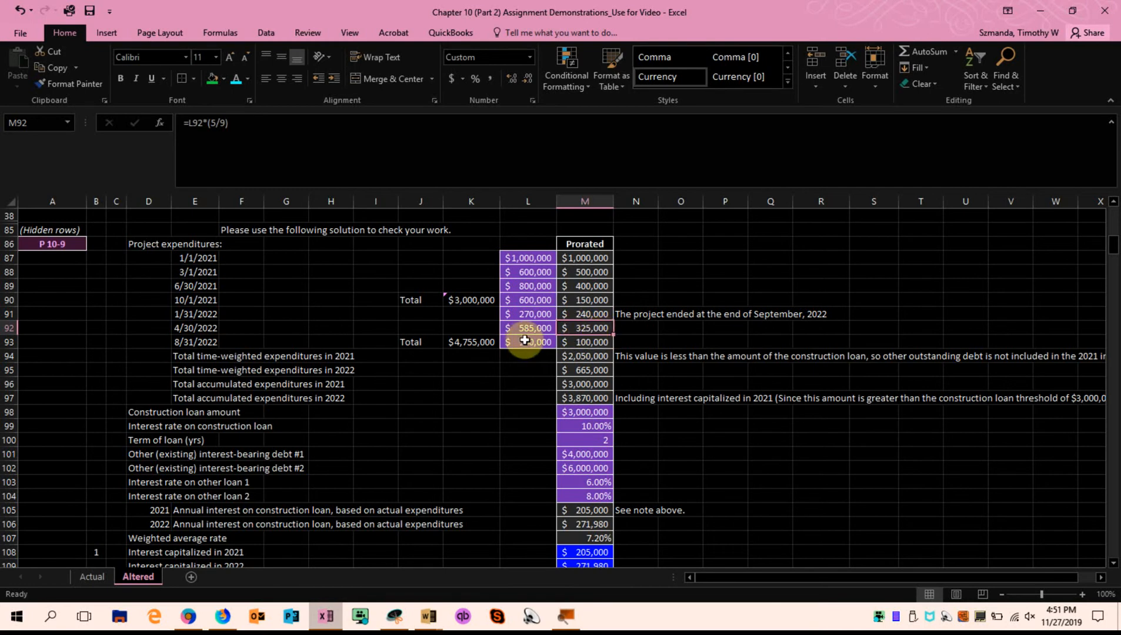
click(197, 344)
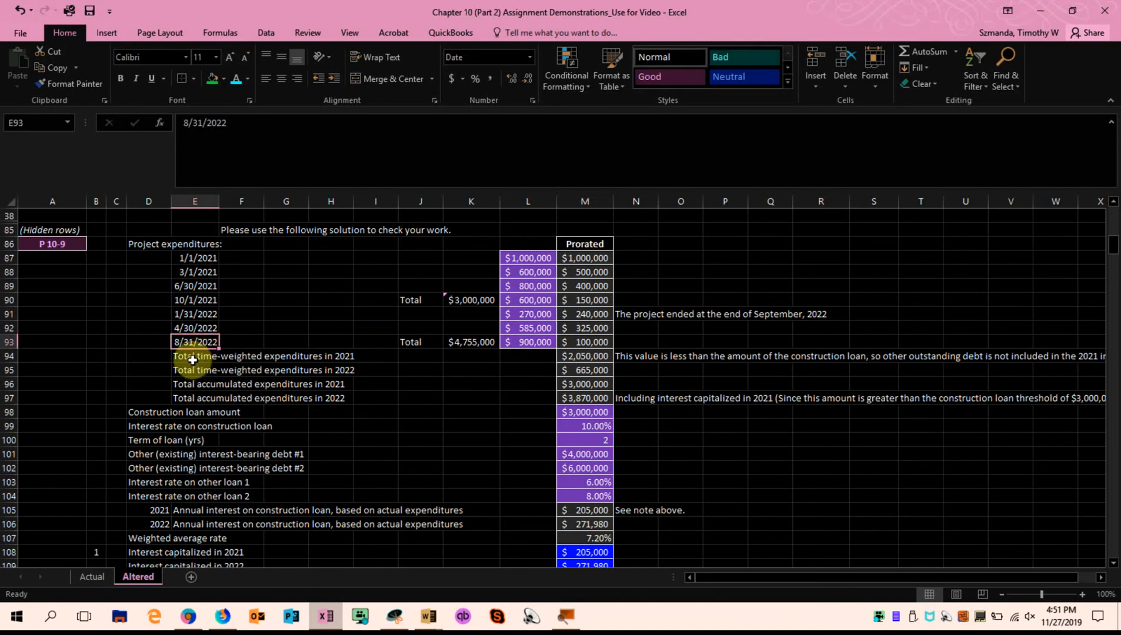
click(577, 344)
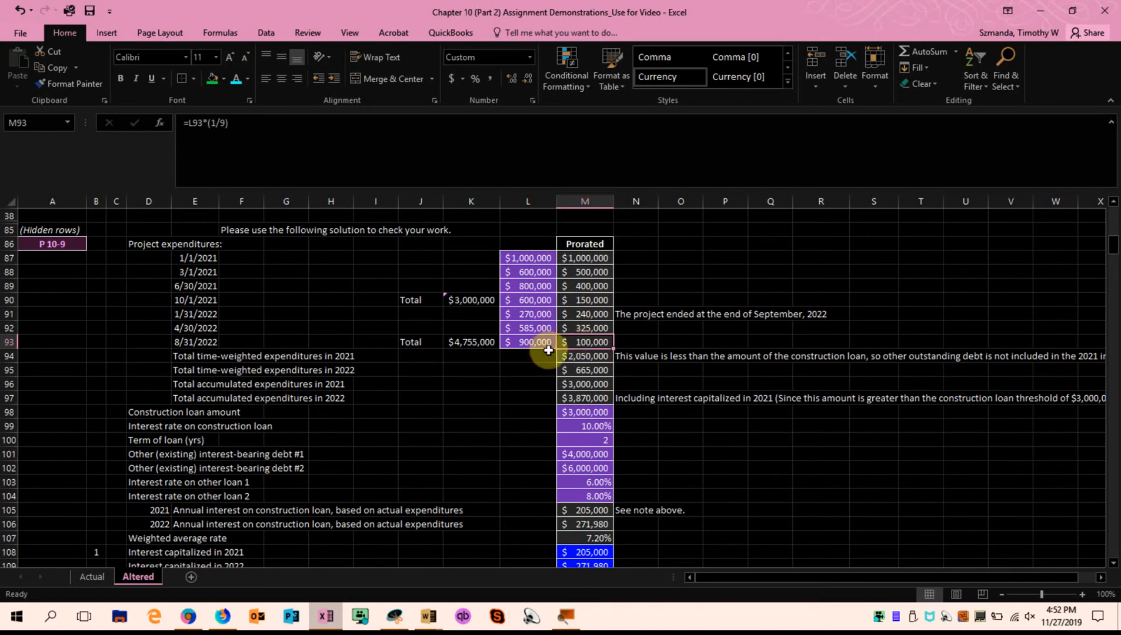
Compare the 2021 time-weighted expenditures in M94 with the construction loan in row 98 and the other existing debts in D101:D102.
scroll(559, 356, down, 1)
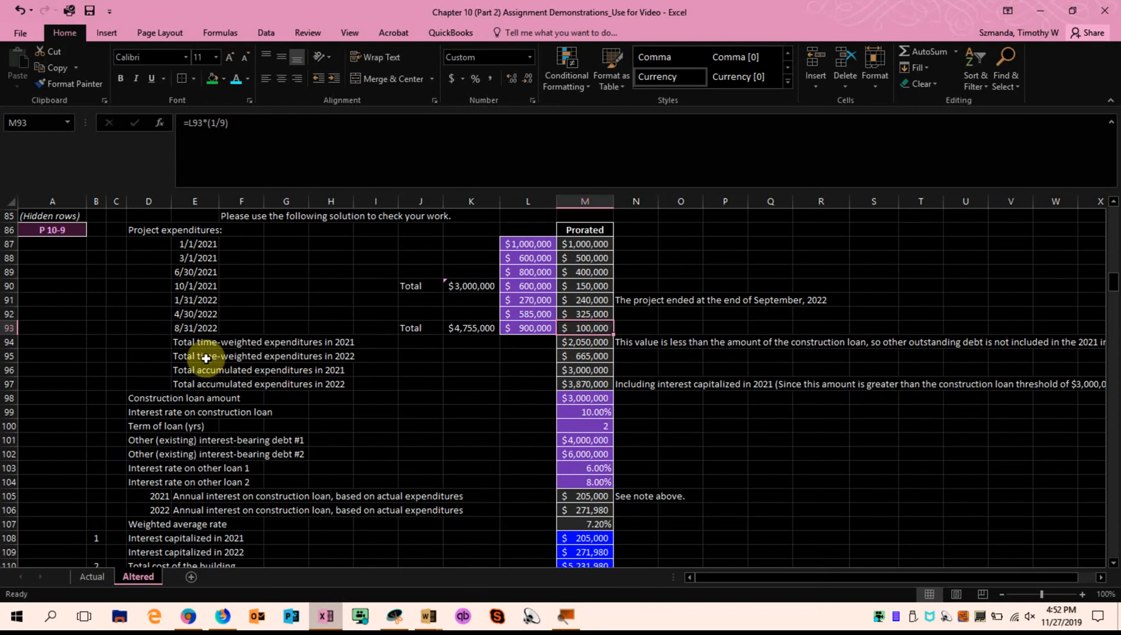
click(581, 346)
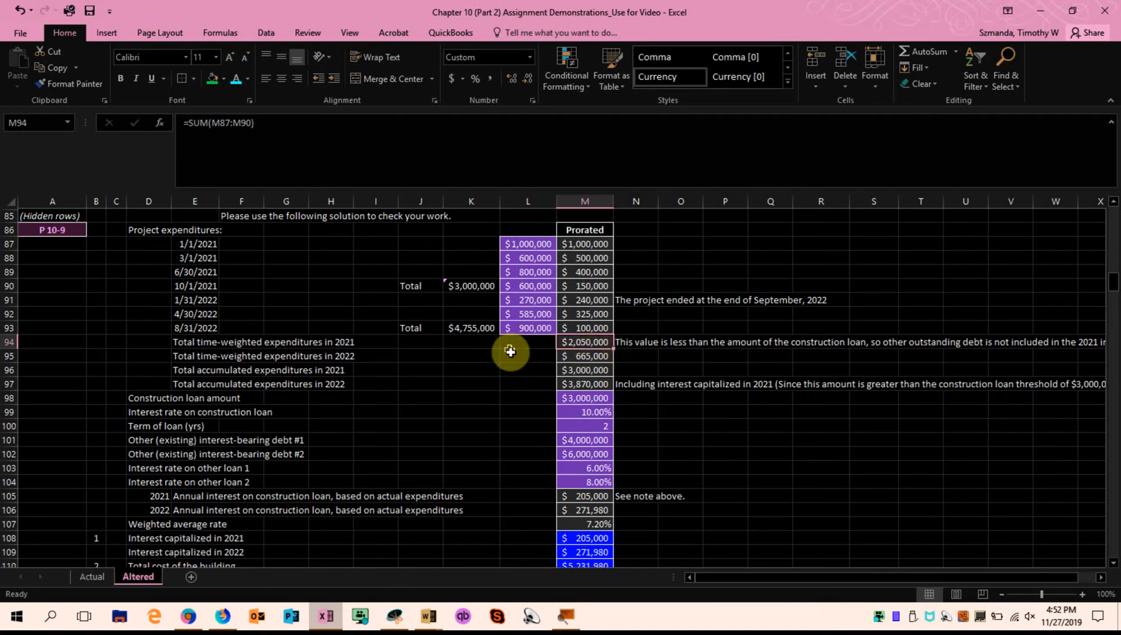
click(573, 399)
drag(514, 401, 616, 400)
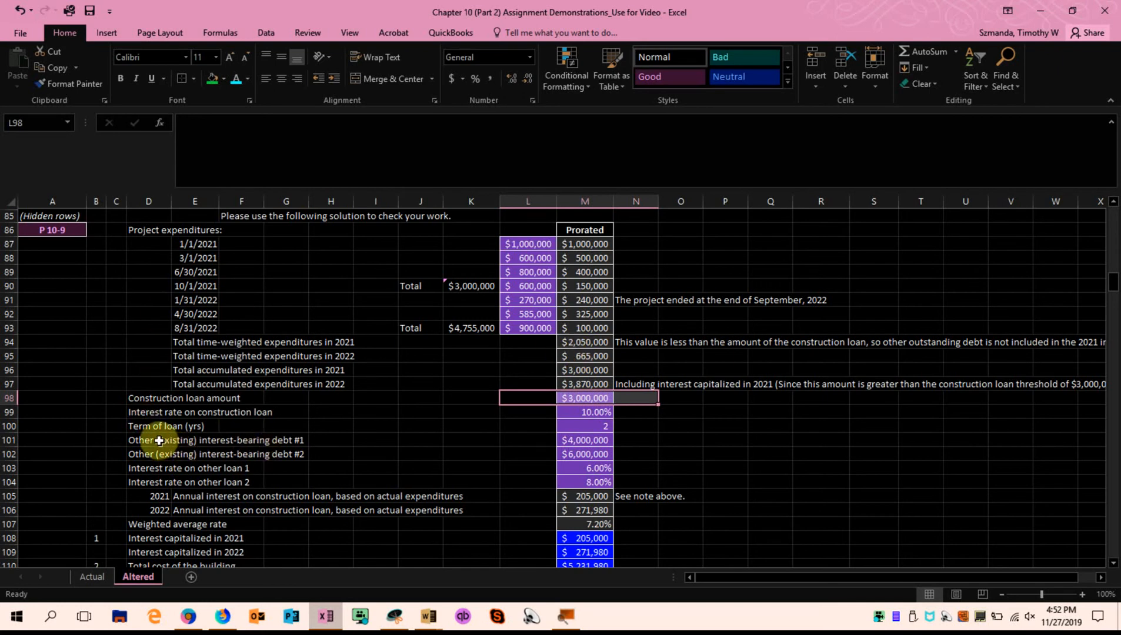
drag(155, 438, 159, 453)
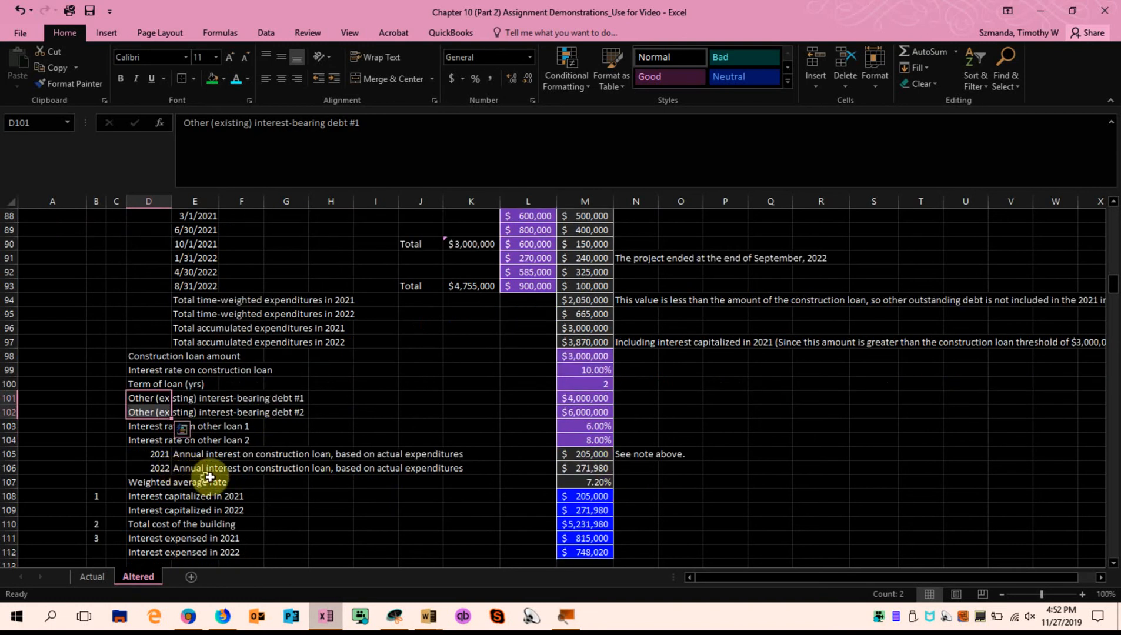
Inspect the 2021 annual construction loan interest formula in M105 and the cells it references.
drag(154, 456, 564, 454)
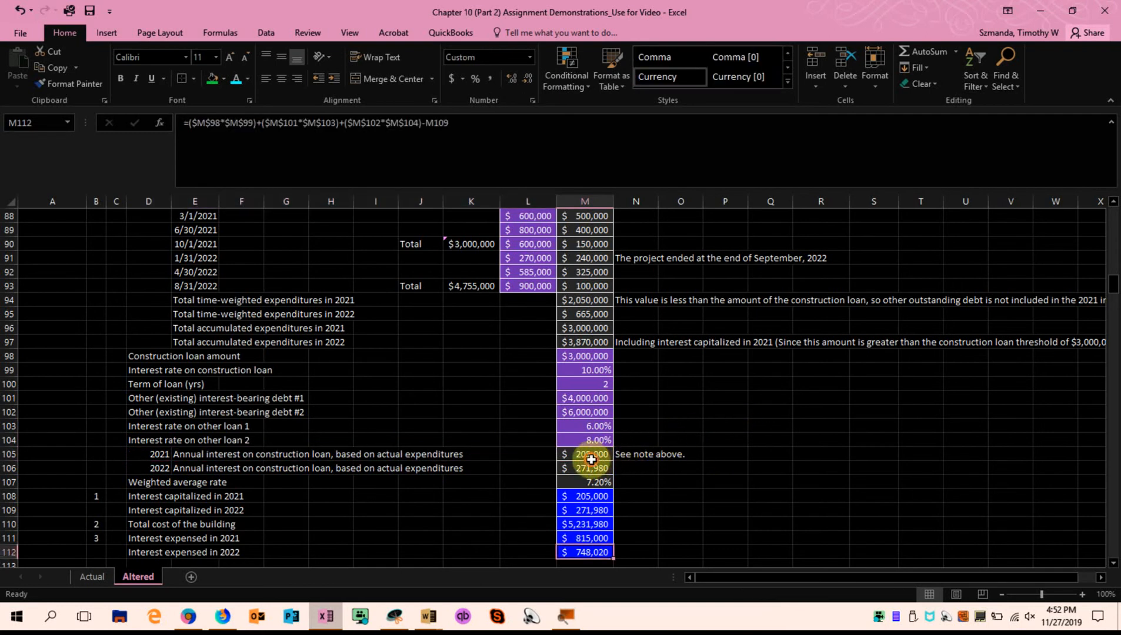
click(592, 458)
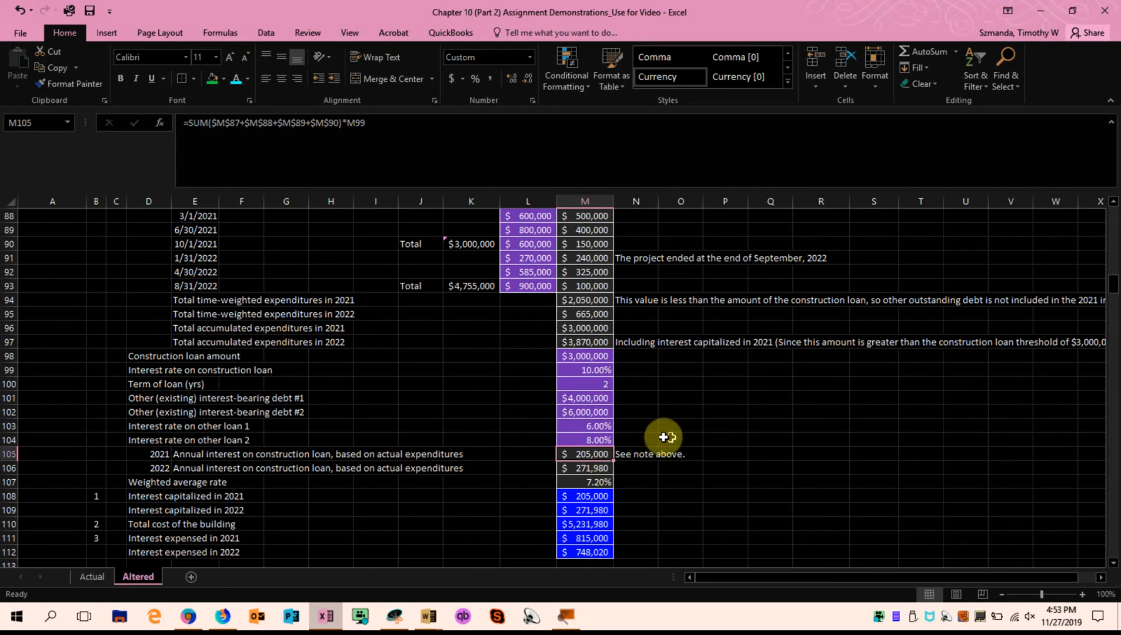
double_click(597, 454)
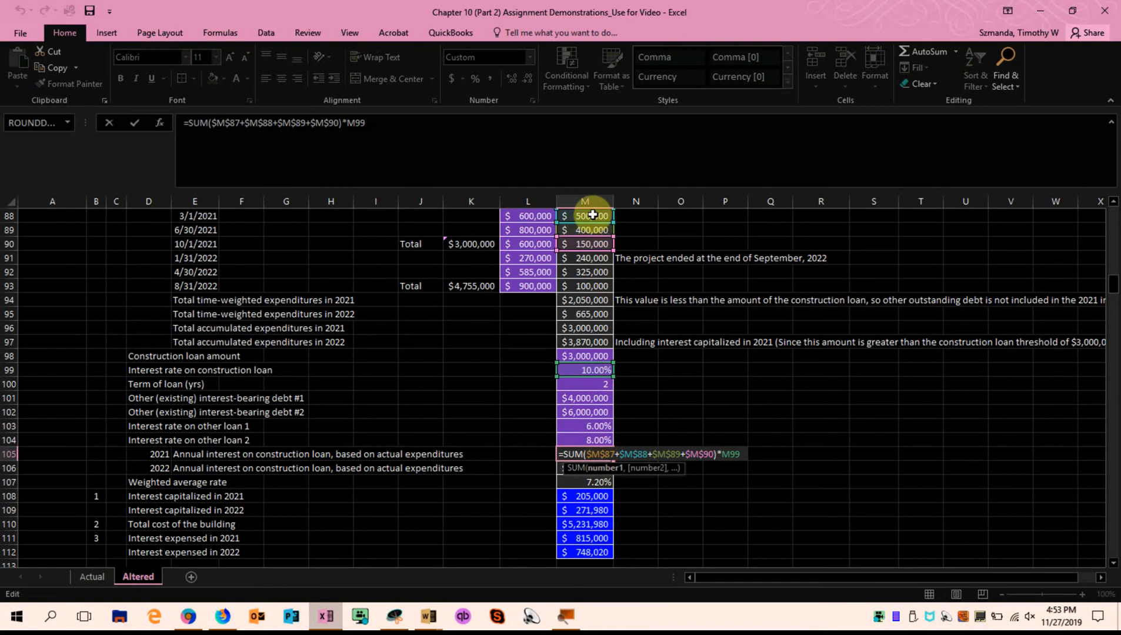
scroll(692, 270, up, 1)
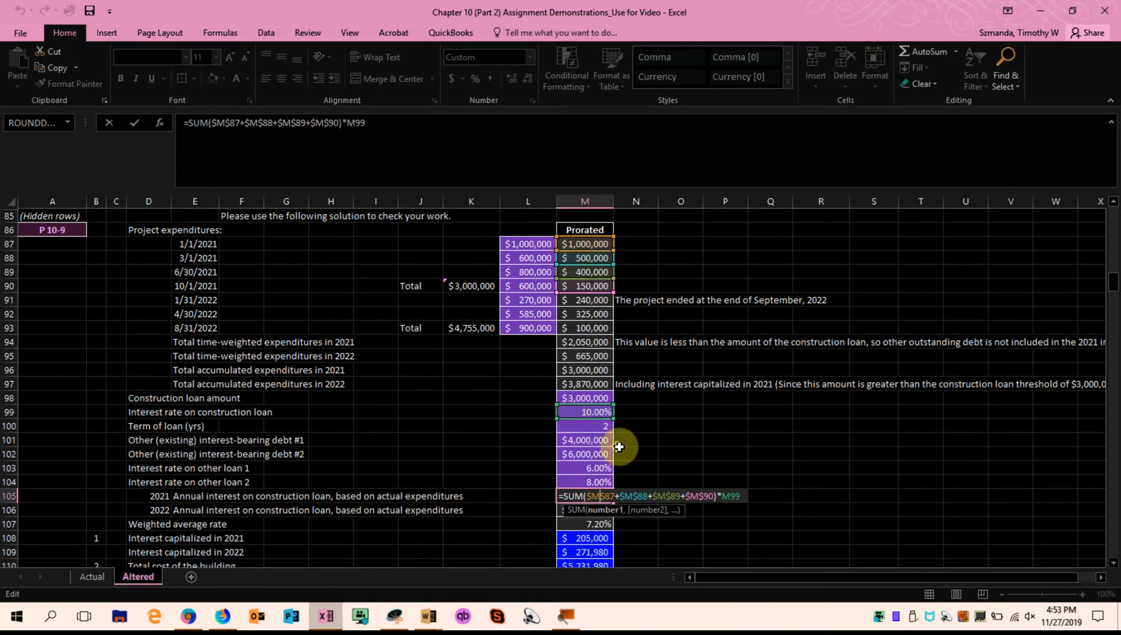
key(Escape)
Trace the 2021 annual interest in M105 to the time-weighted expenditures in M94 and the construction loan rate in M99.
click(580, 344)
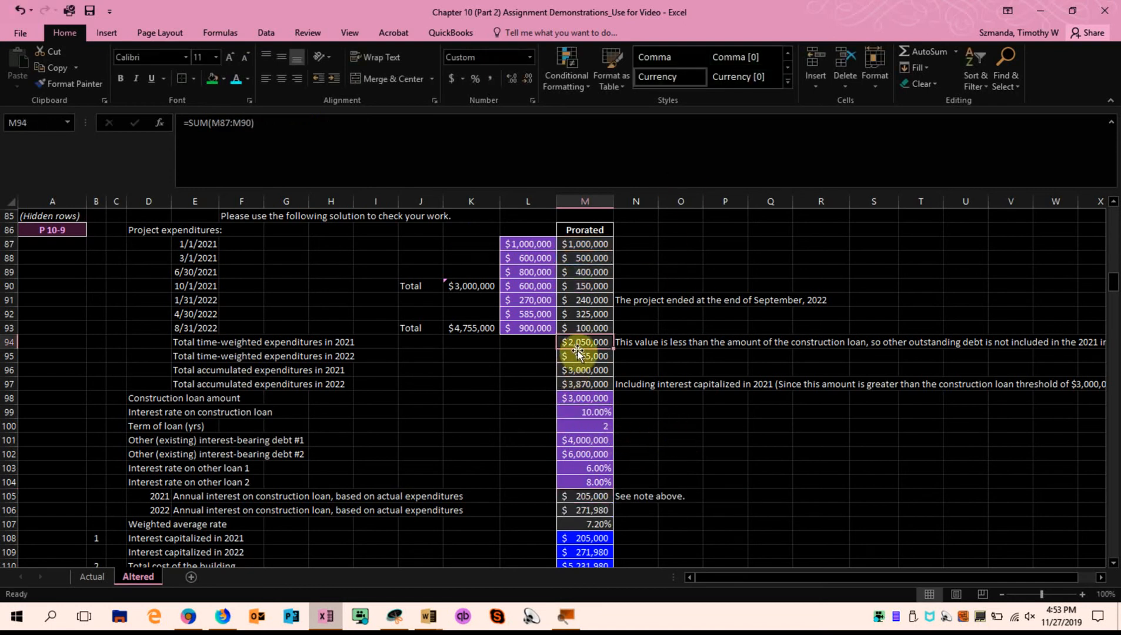
click(579, 411)
click(583, 343)
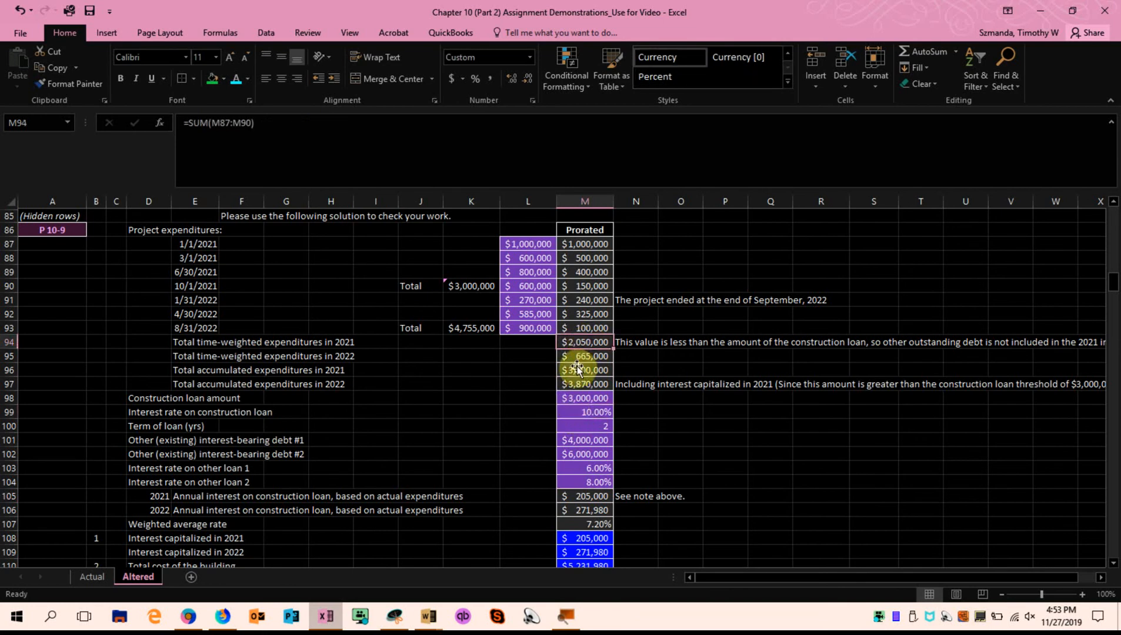
click(572, 411)
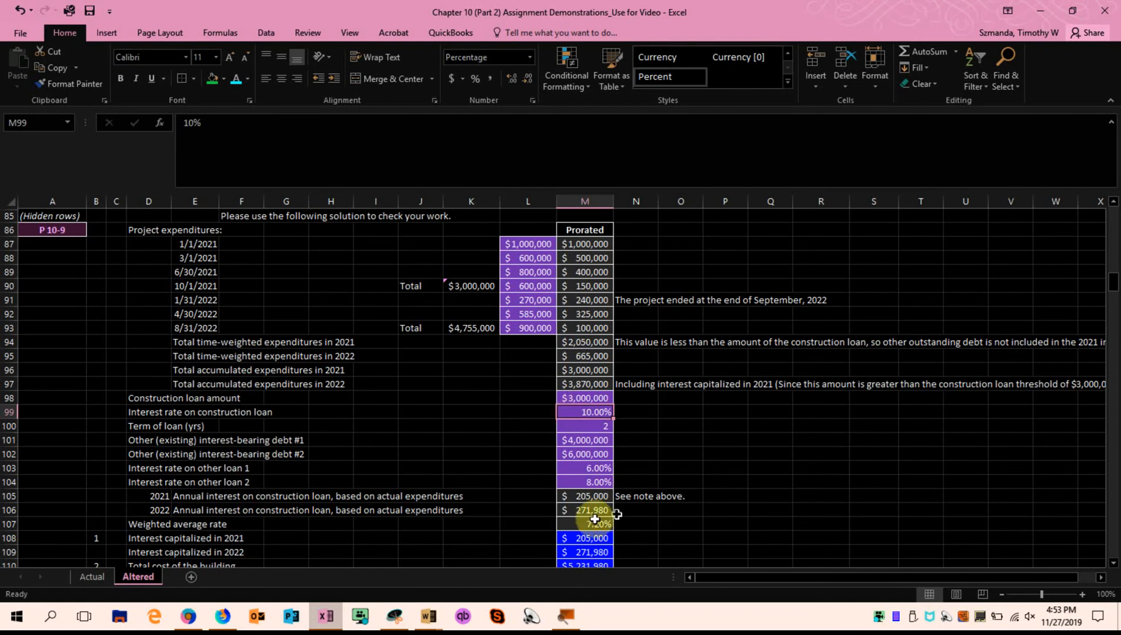
click(583, 496)
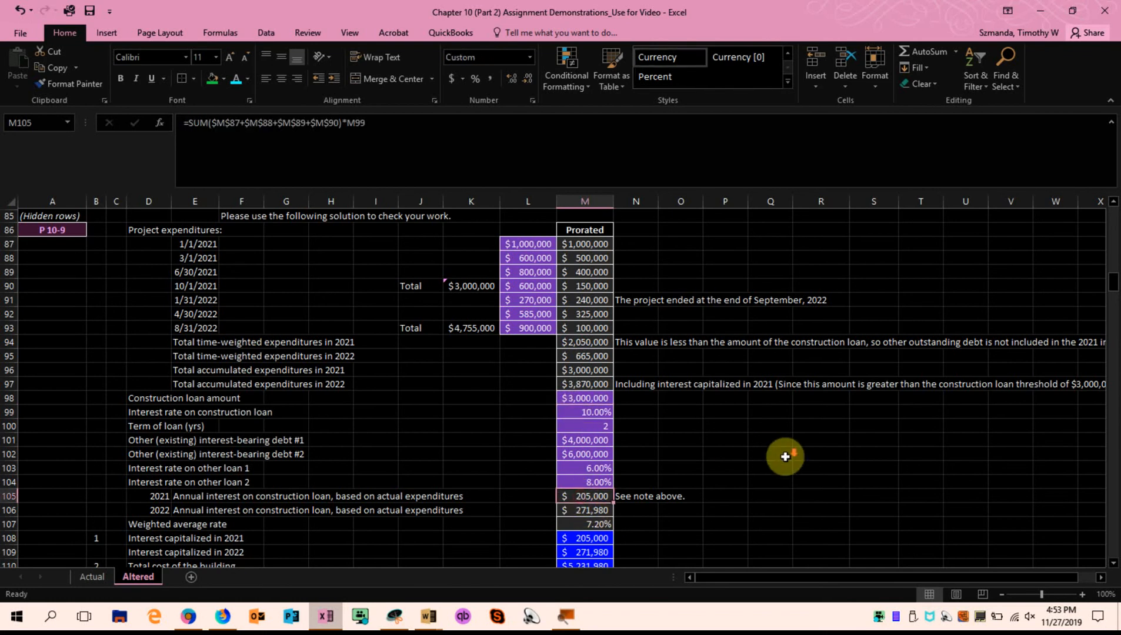
Check the interest capitalized in 2021 in row 108 and the 2022 capitalized interest formula in M109.
scroll(786, 456, down, 1)
drag(509, 499, 643, 501)
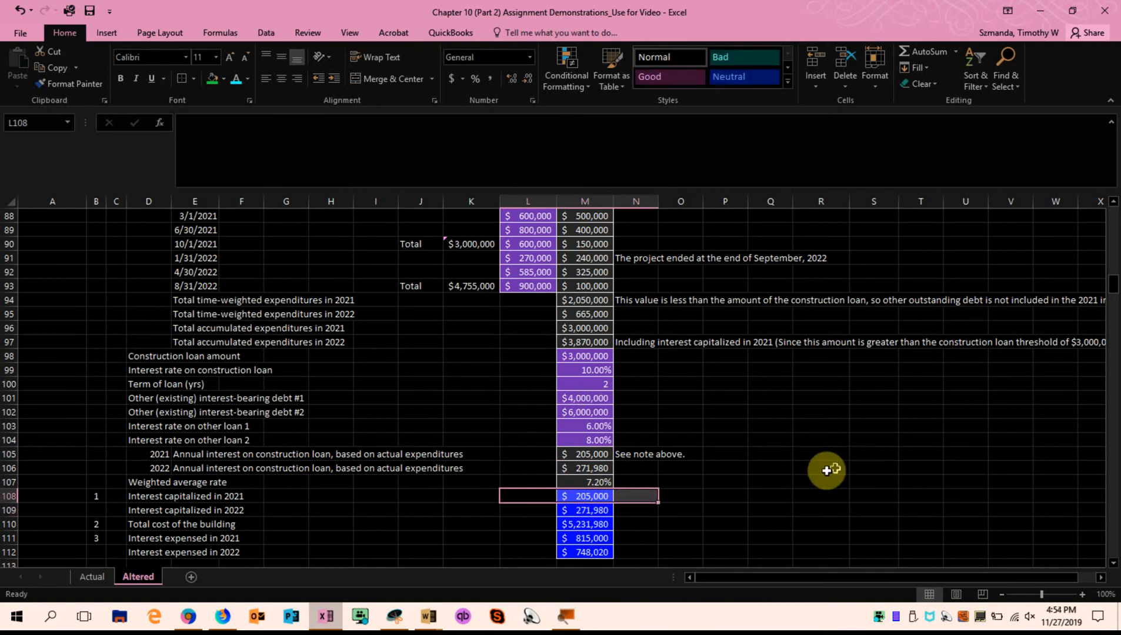
click(573, 510)
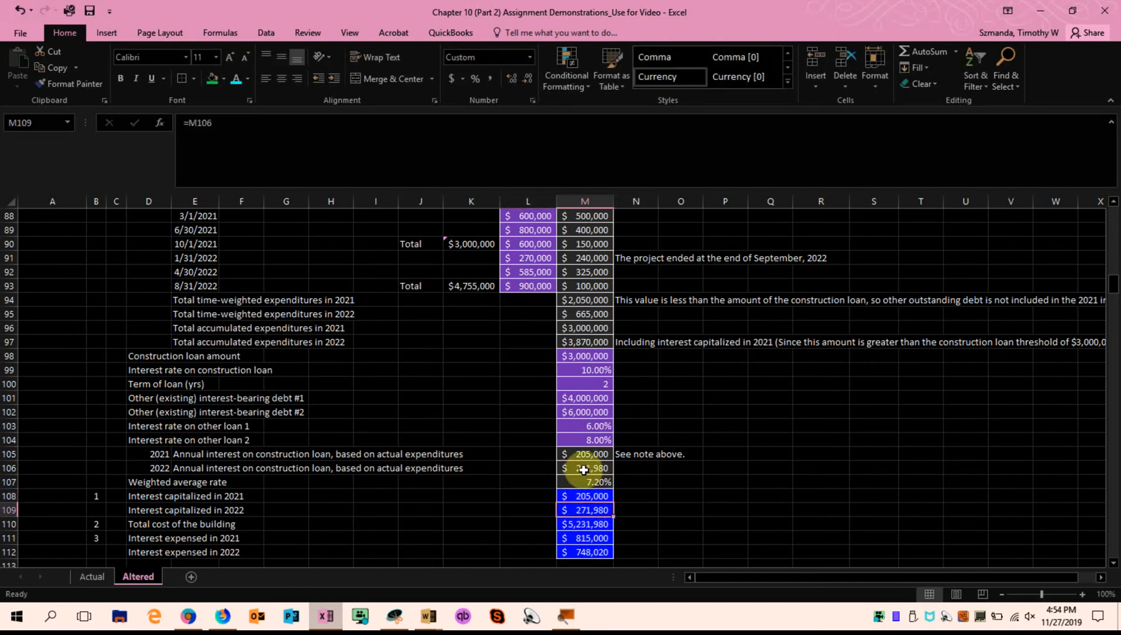
Review the construction loan amount in row 98 and open the weighted average rate formula in M107 for inspection.
scroll(735, 471, up, 2)
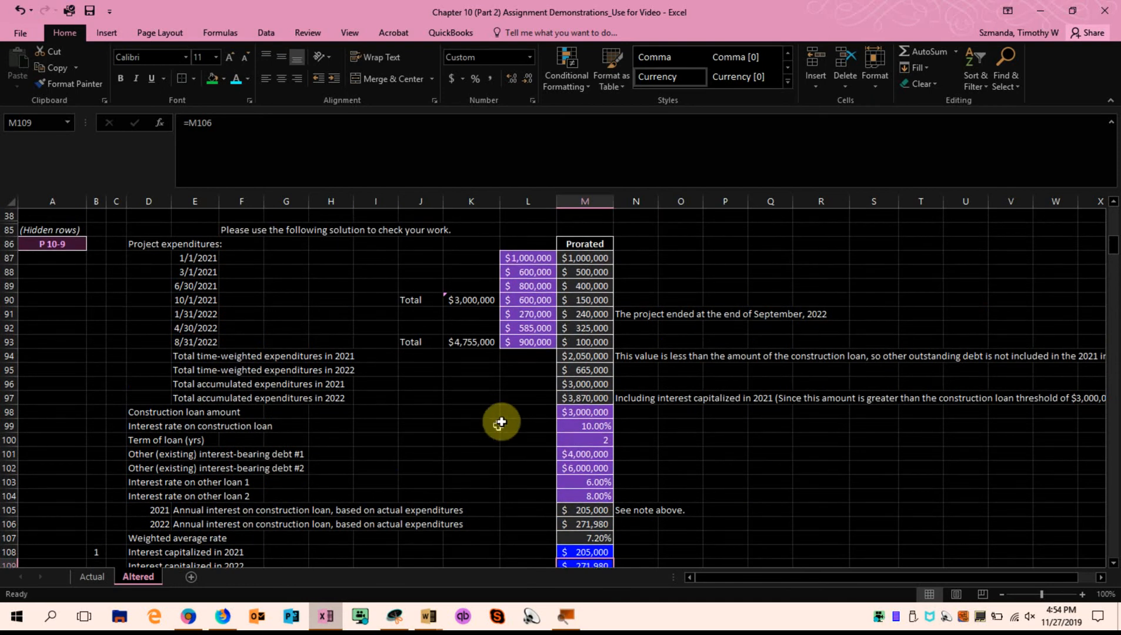
click(542, 415)
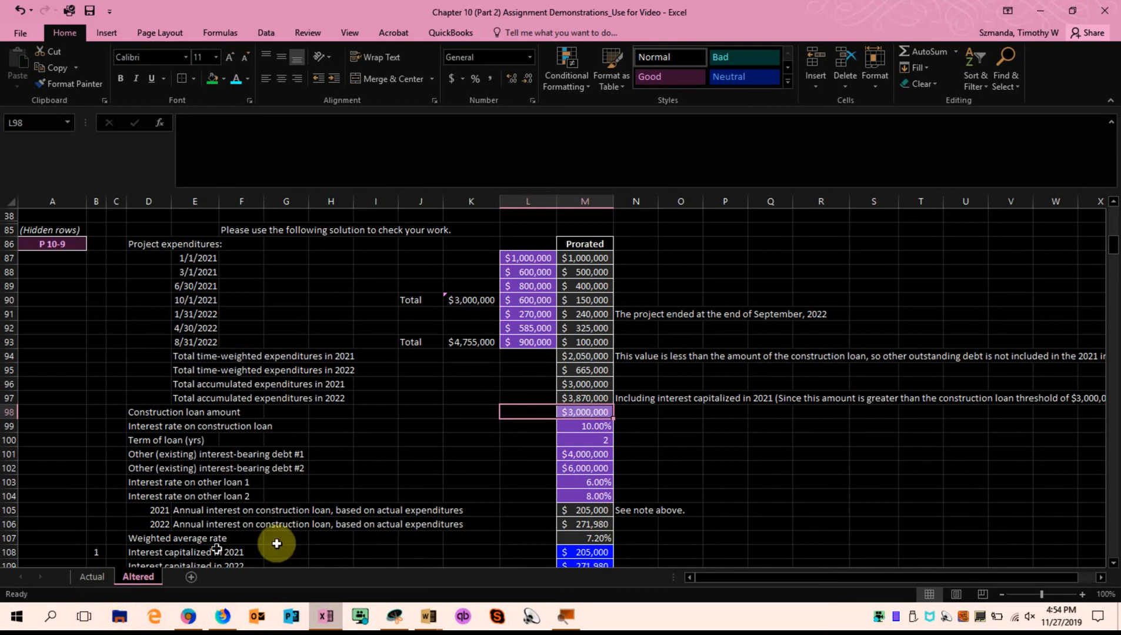
double_click(571, 535)
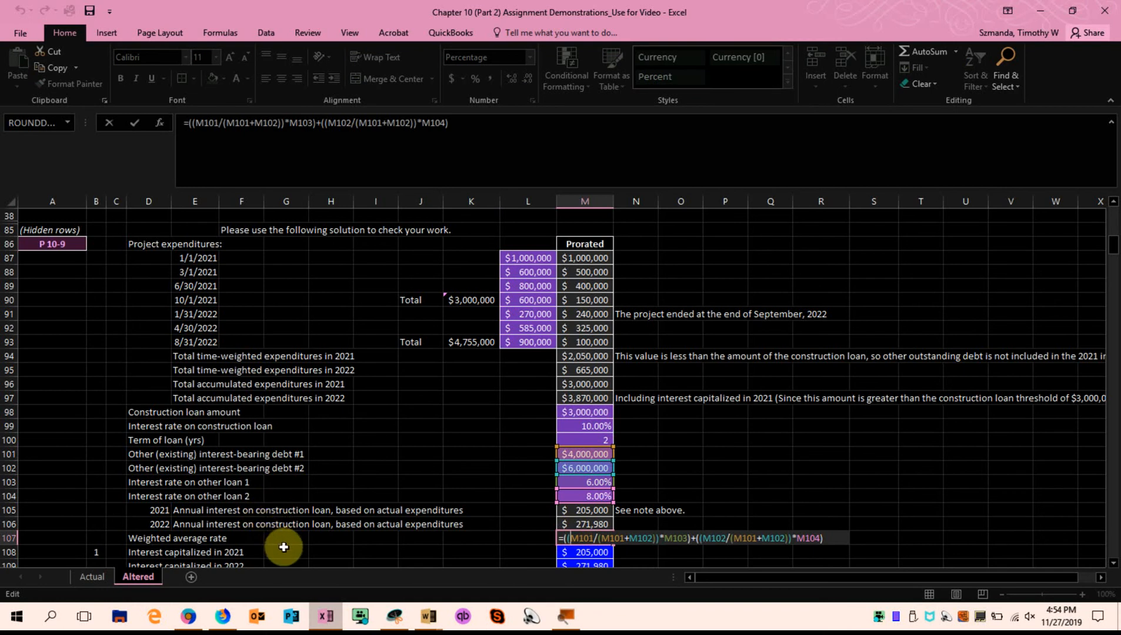
key(Escape)
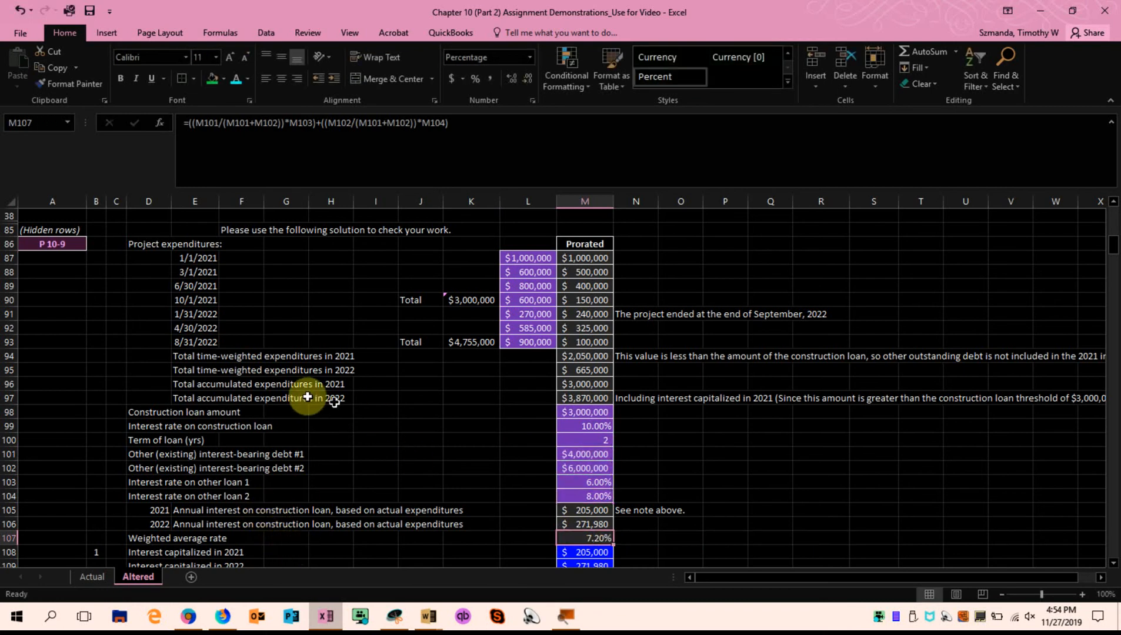
Identify the two other existing interest-bearing debts labelled in D101 and D102.
click(141, 456)
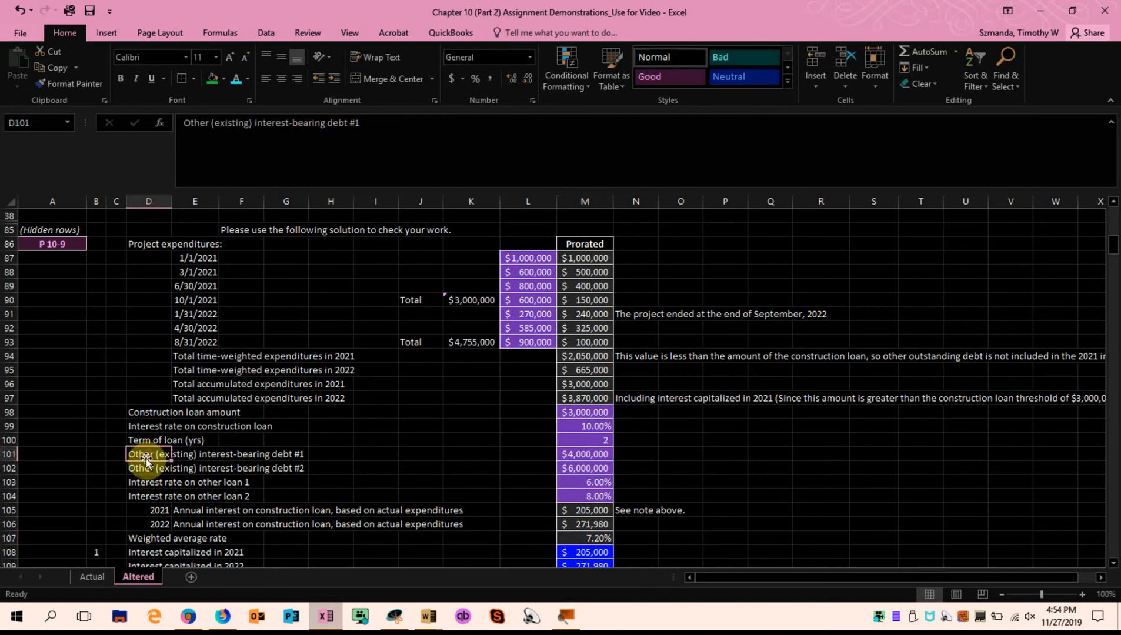
click(146, 462)
click(145, 466)
click(152, 451)
Trace the weighted average rate formula in M107 to the debt amounts in M101:M102 and the rates in M103:M104.
scroll(583, 565, down, 1)
double_click(582, 529)
scroll(582, 528, down, 1)
scroll(654, 478, up, 2)
double_click(600, 399)
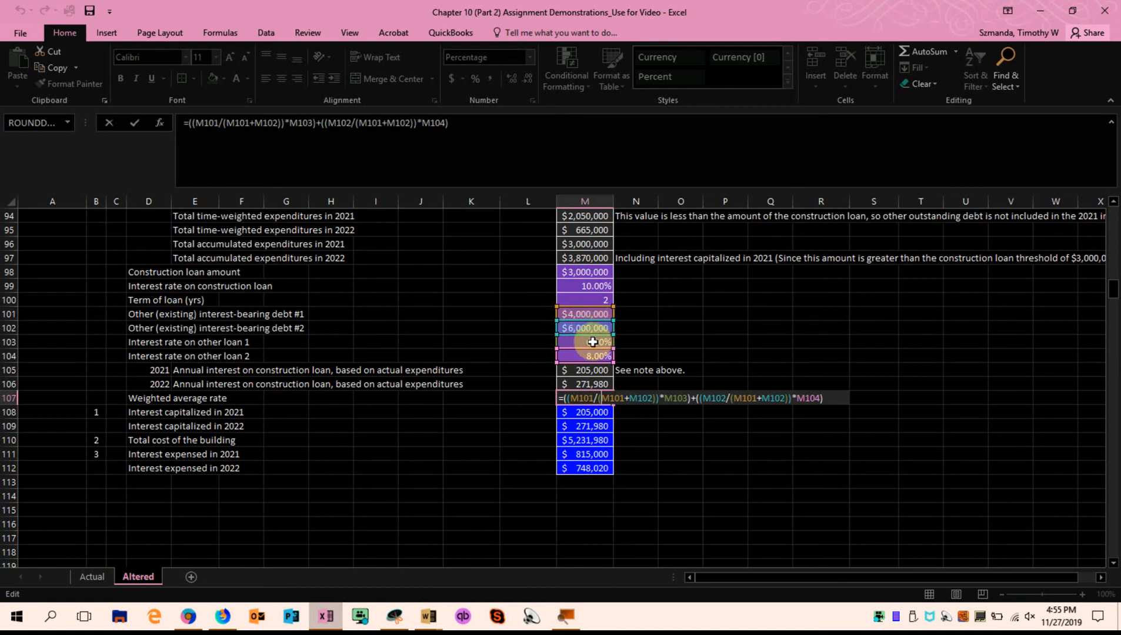
key(ctrl+Return)
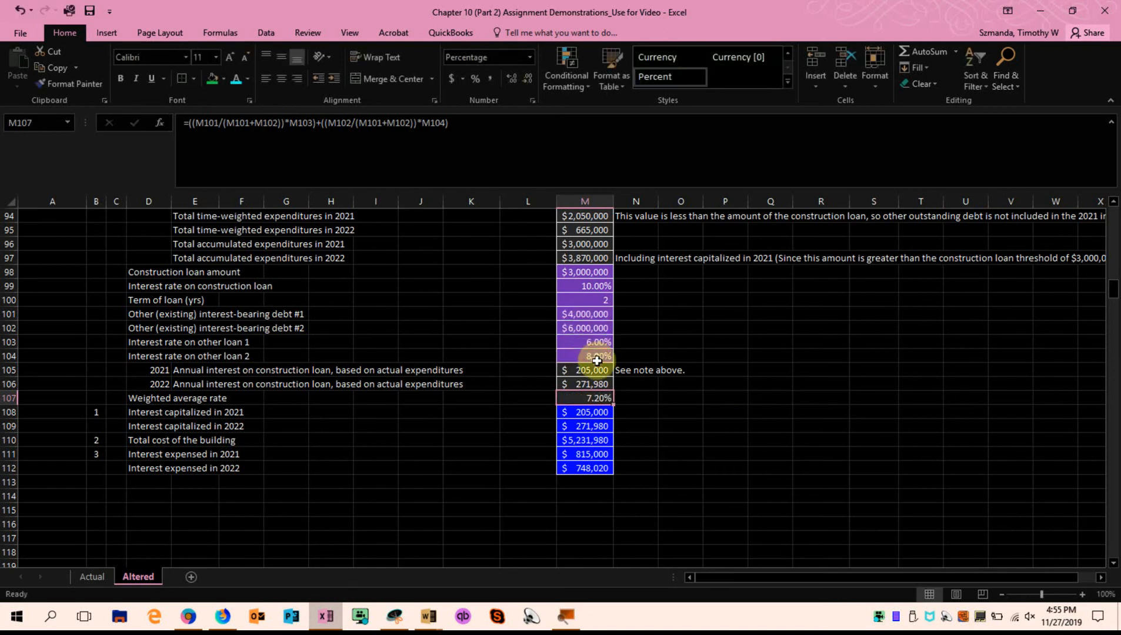
double_click(572, 397)
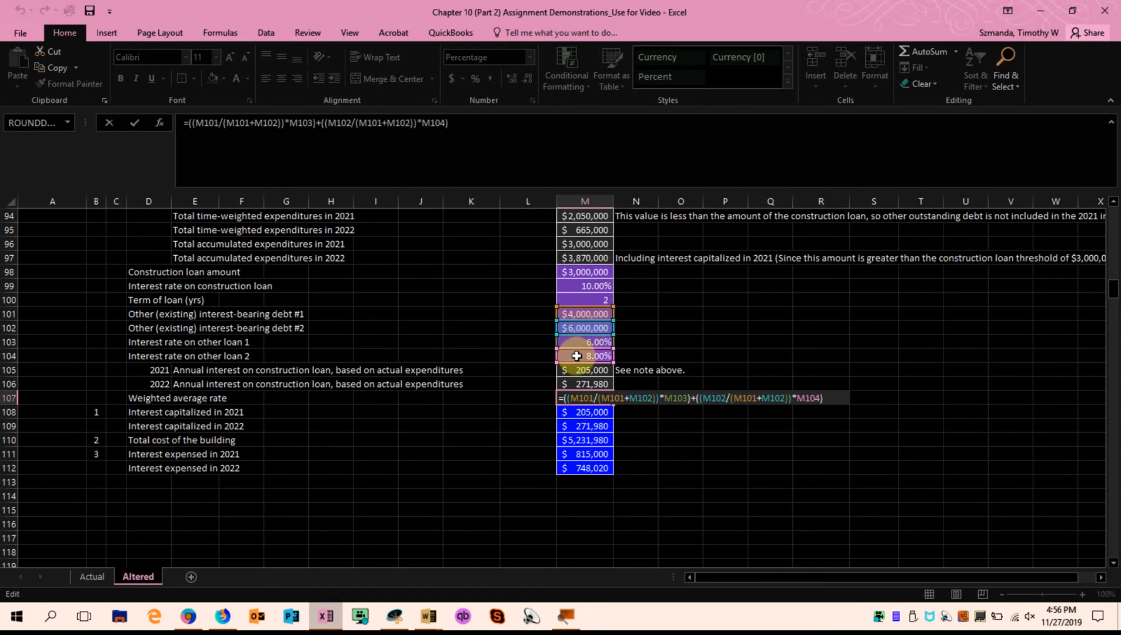
key(ctrl+Return)
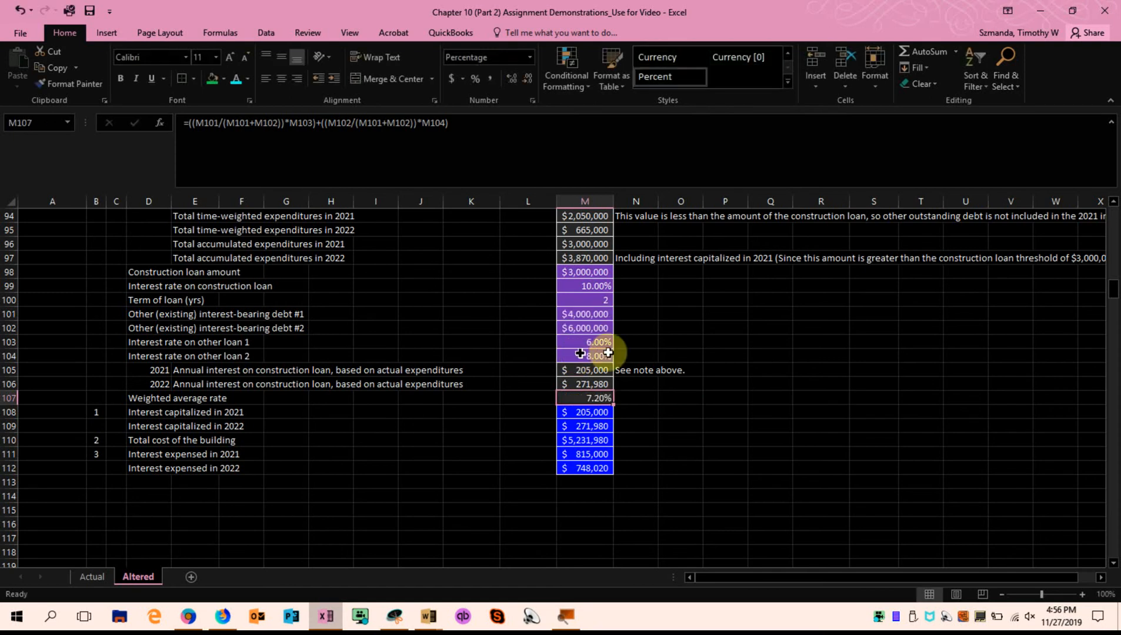
Compare the interest rates on other loans 1 and 2 in M103 and M104.
click(564, 344)
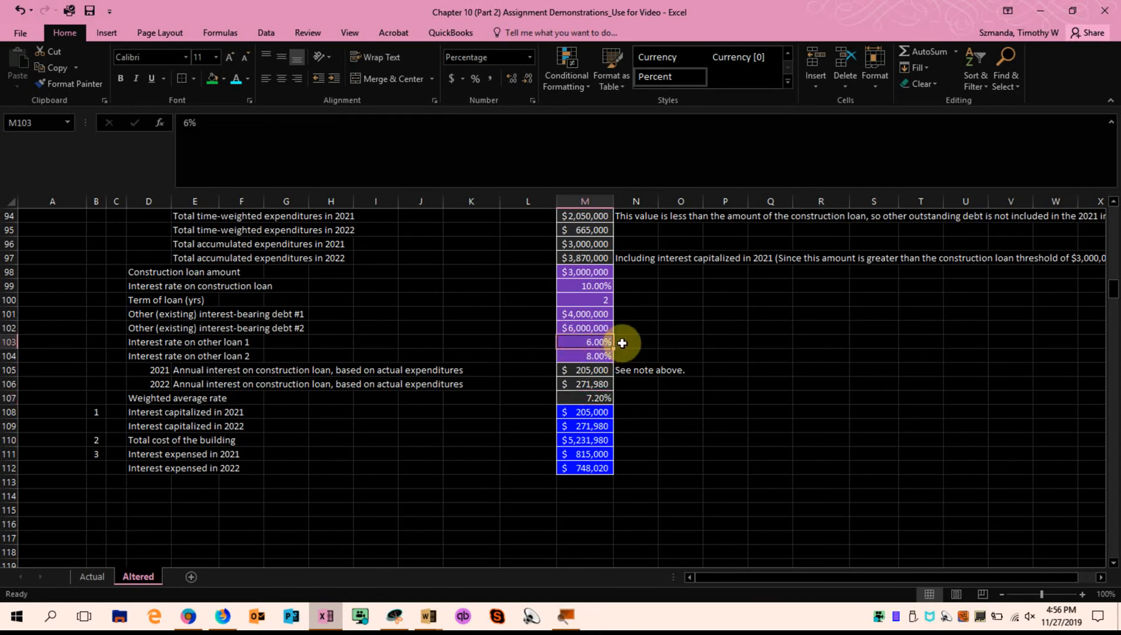
click(623, 343)
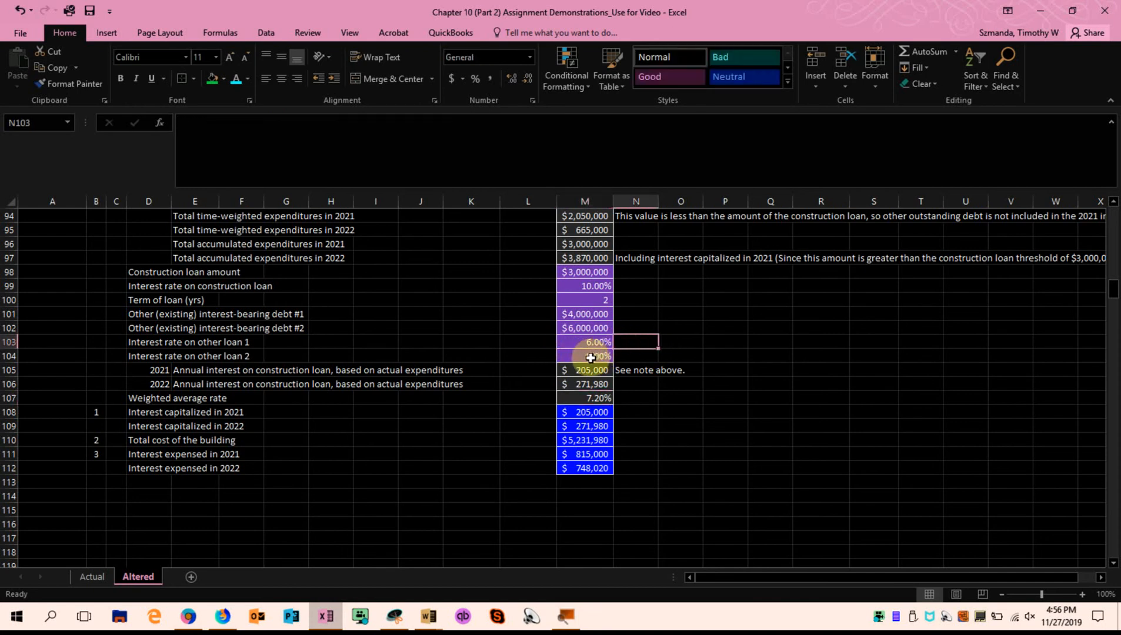
click(611, 359)
click(625, 356)
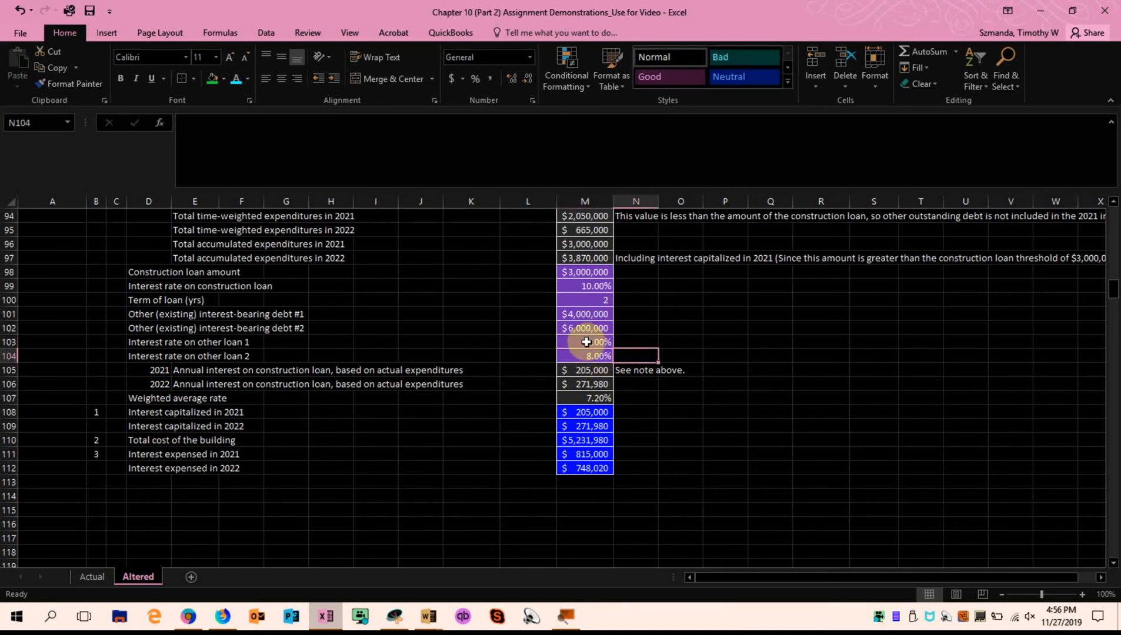
Review the weighted average rate in M107 alongside the construction loan amount in M98.
click(576, 399)
click(533, 398)
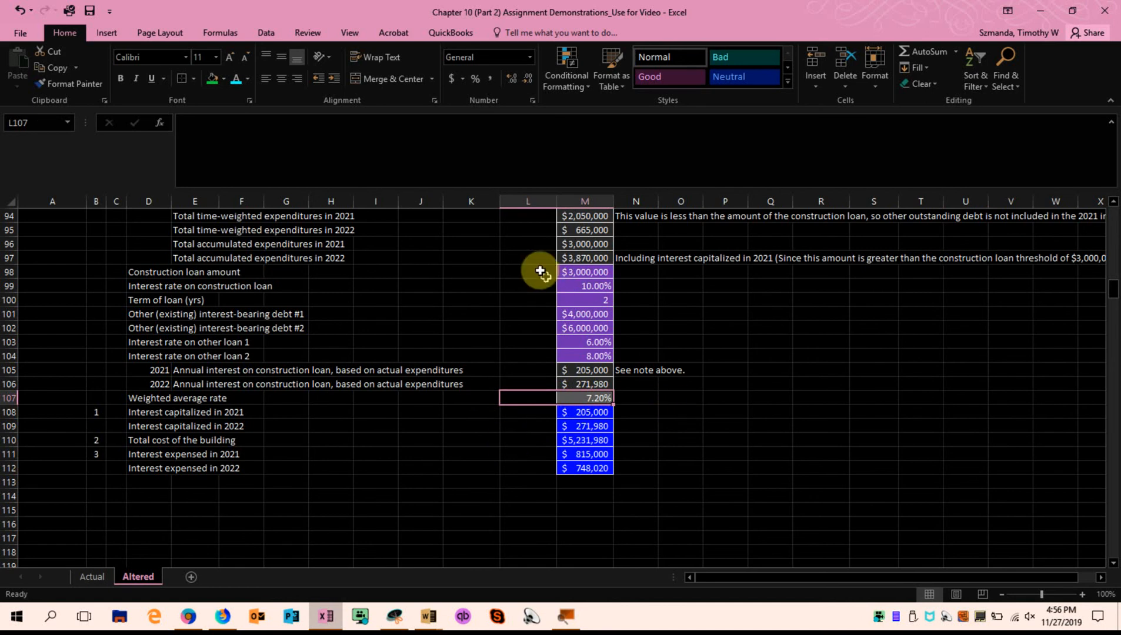
click(565, 273)
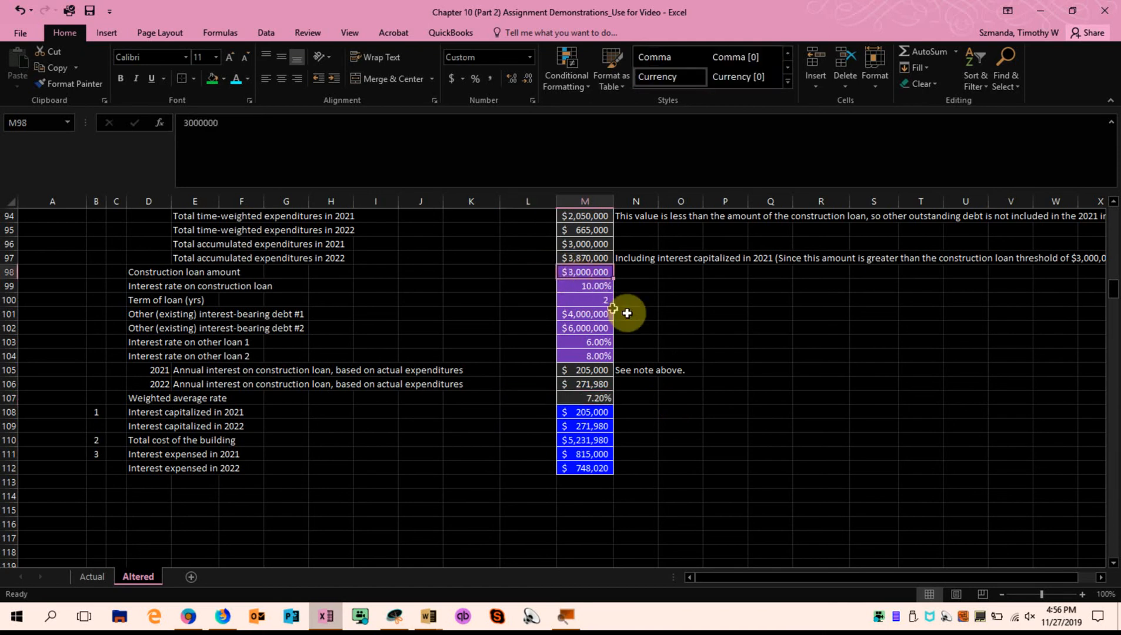
Review the total accumulated expenditures for 2022 in M97 against the construction loan amount below it.
scroll(743, 328, up, 1)
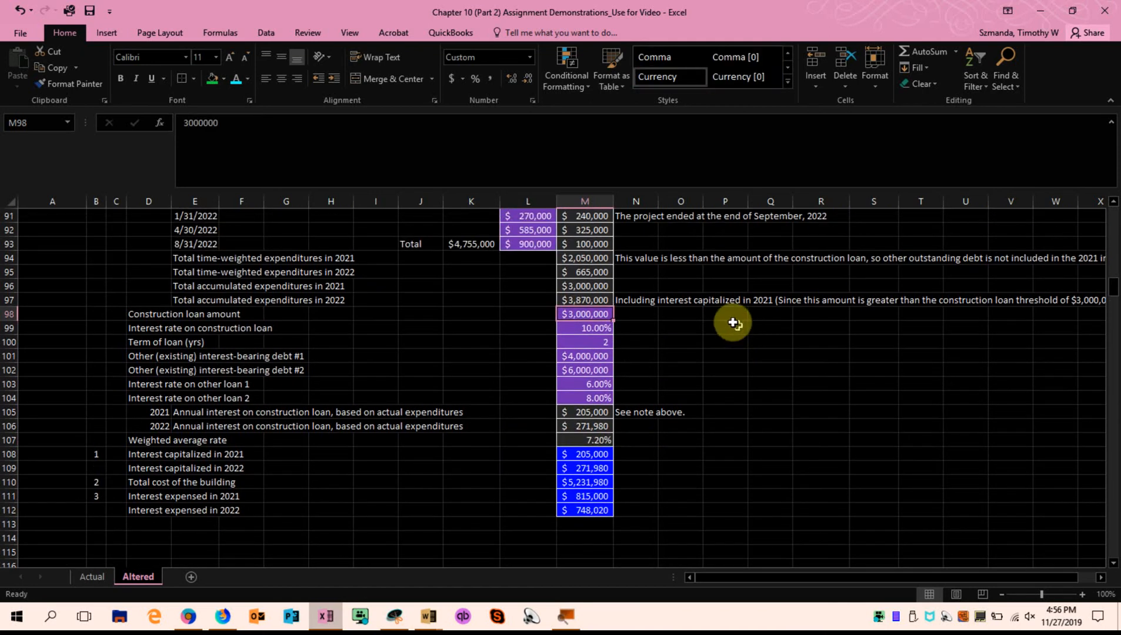
scroll(498, 302, up, 1)
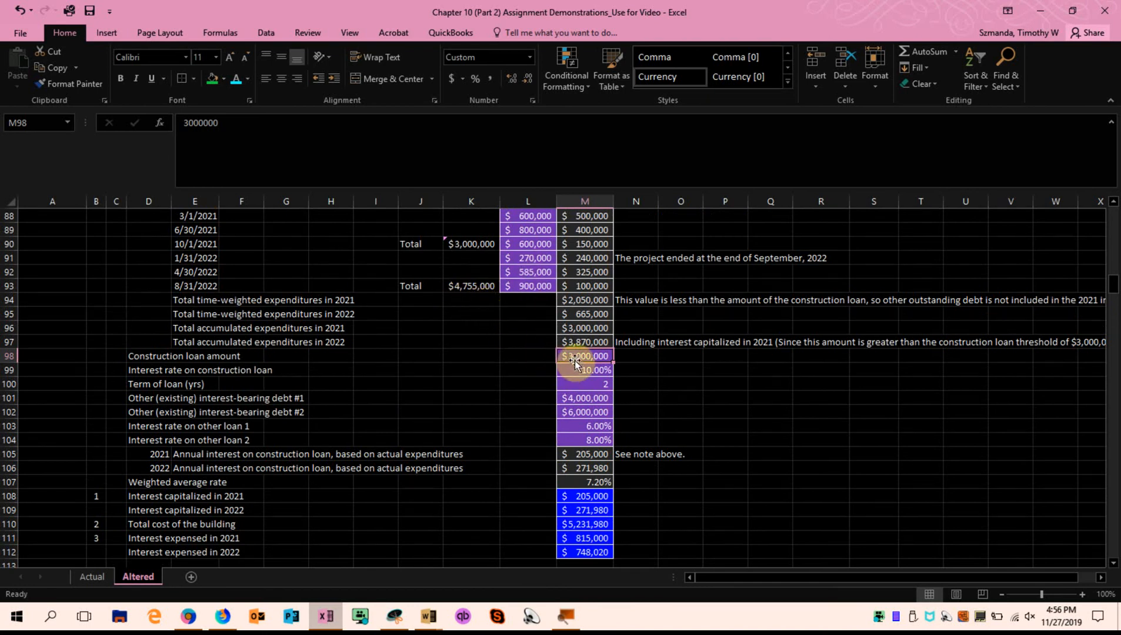
click(568, 341)
drag(531, 346, 573, 343)
click(582, 344)
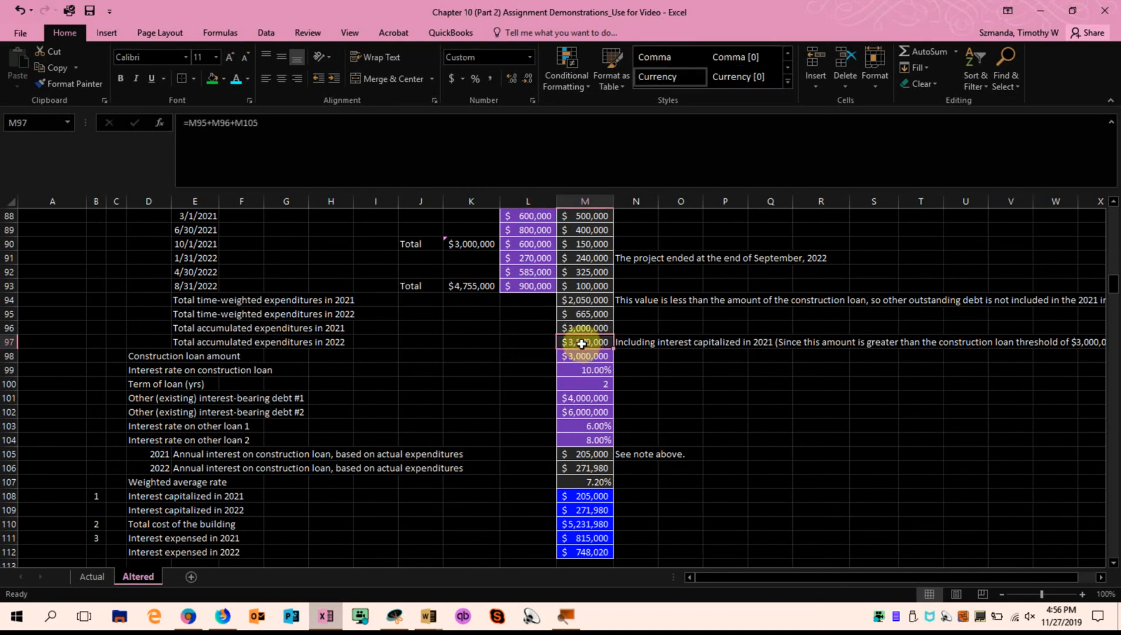
Trace the interest capitalized in 2022 in M109 to M106 and examine the cells used in the M106 interest formula.
click(526, 498)
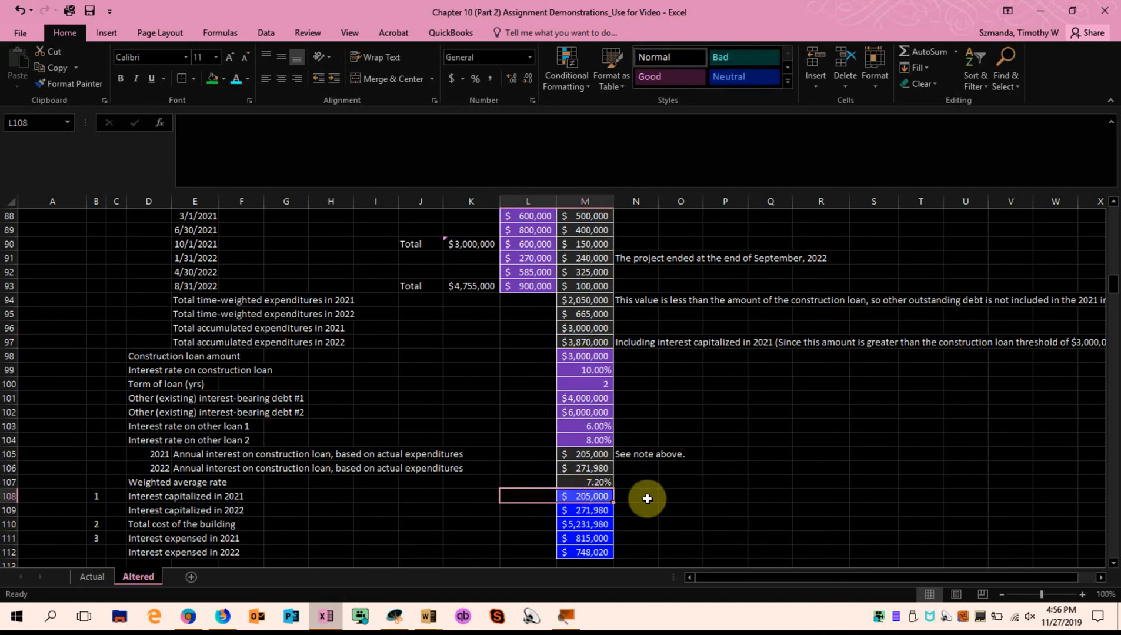
click(603, 511)
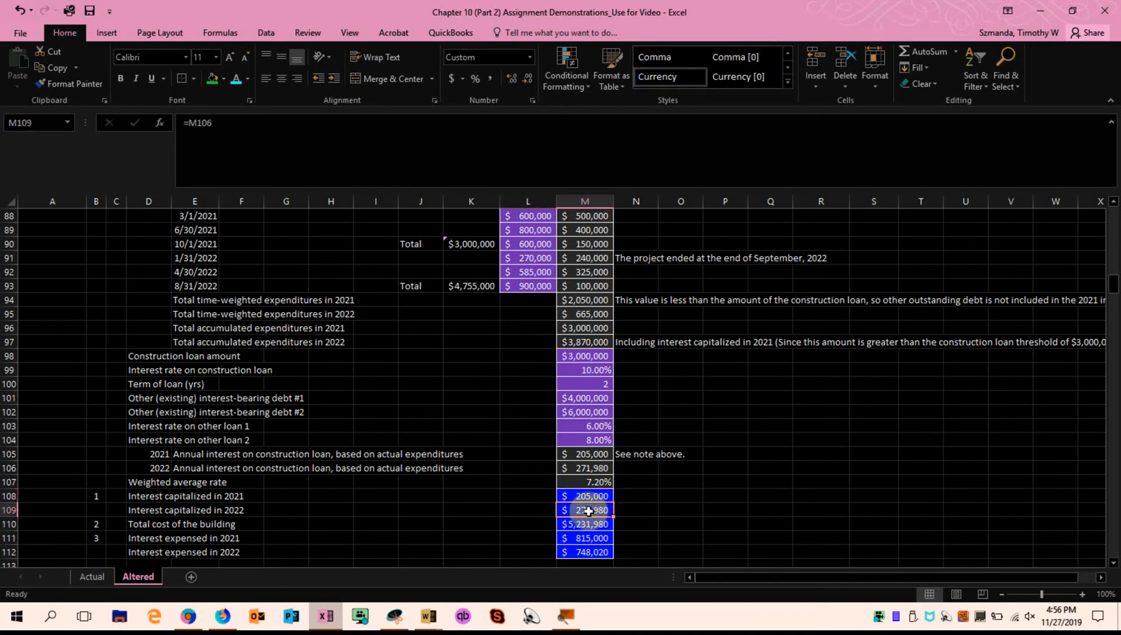
double_click(589, 511)
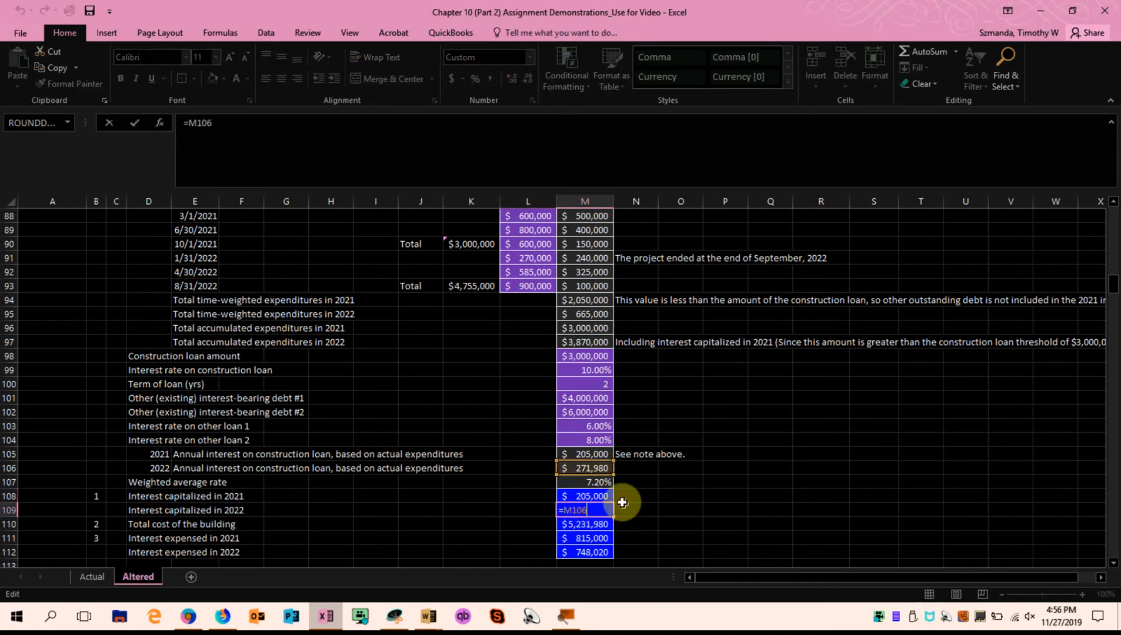
key(Escape)
double_click(592, 469)
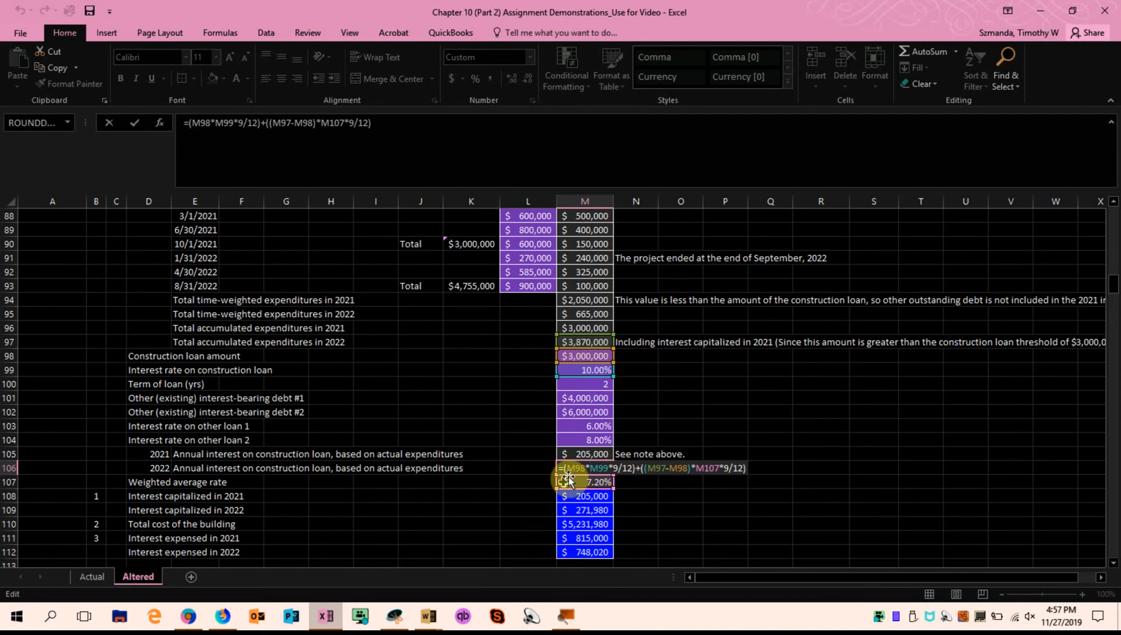
scroll(763, 418, up, 3)
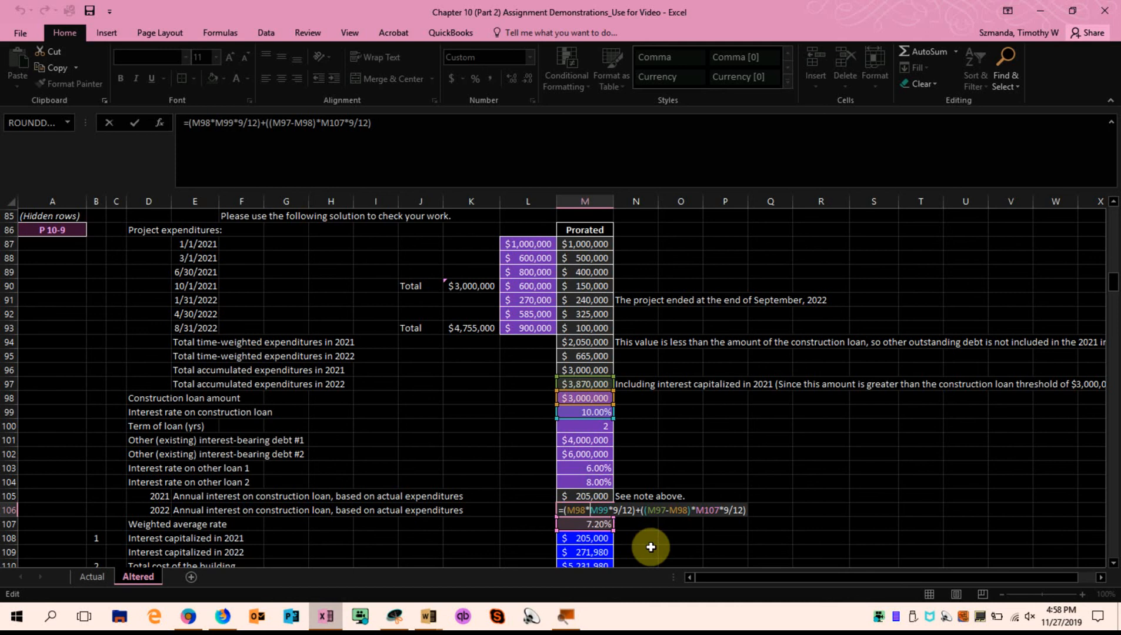
key(Return)
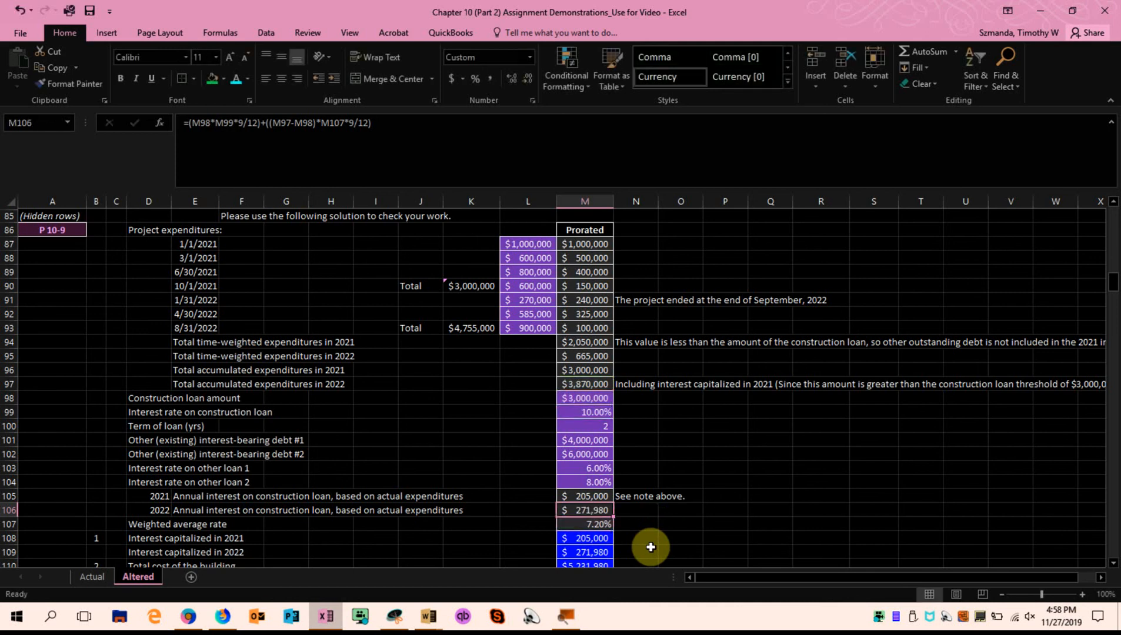
click(597, 513)
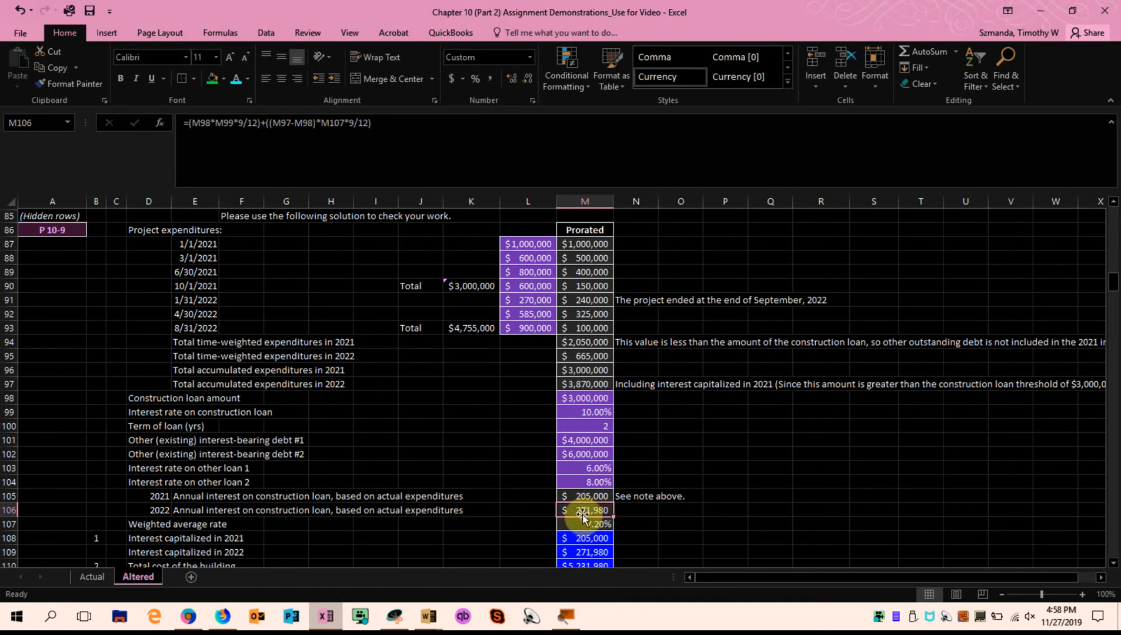
Trace the 2022 total accumulated expenditures formula in M97 to its source cells M95, M96 and M105.
click(591, 384)
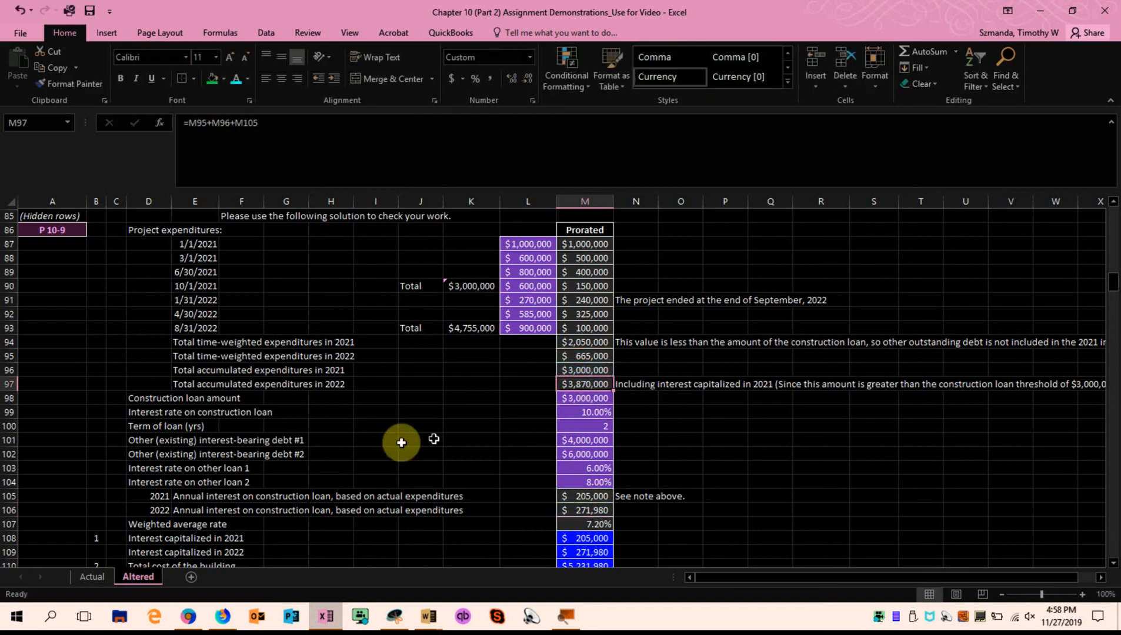
double_click(581, 385)
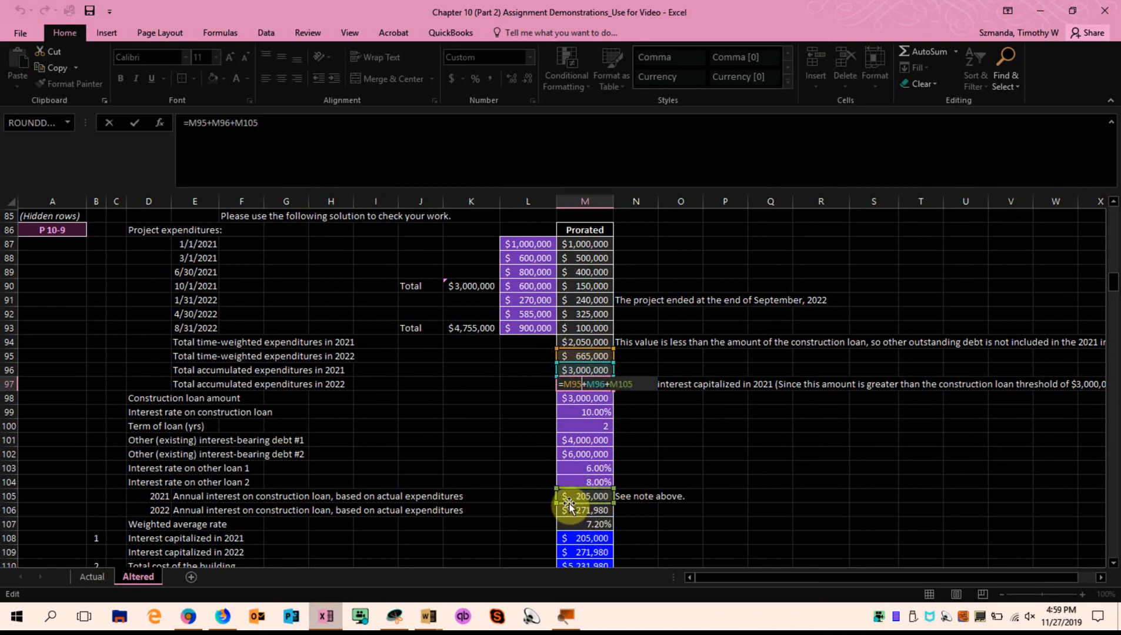
key(Escape)
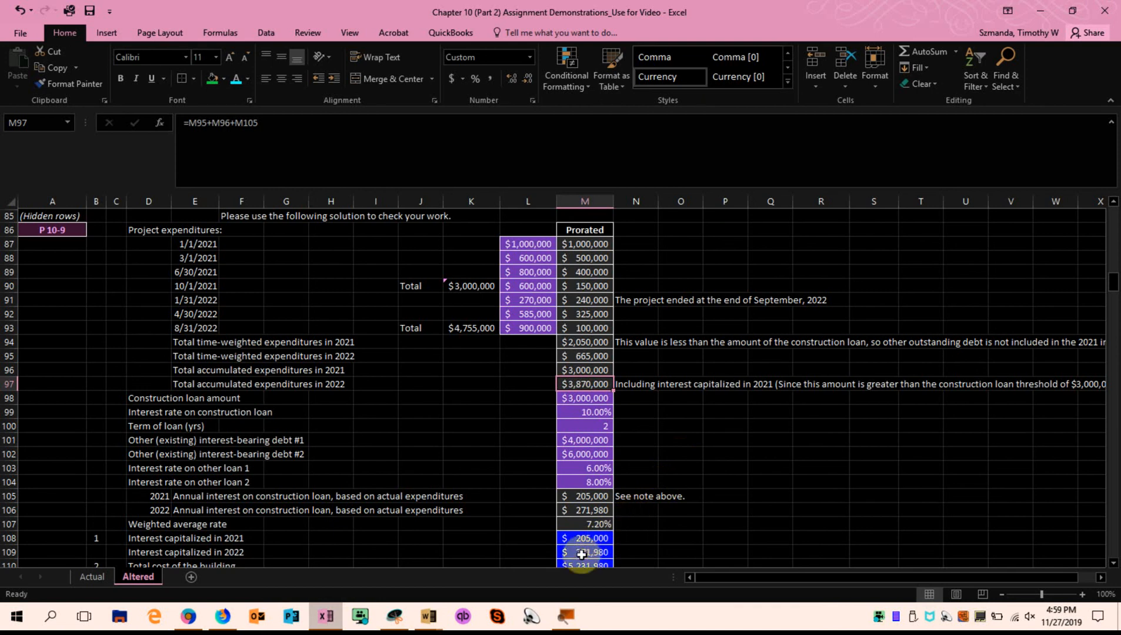
Recheck the M109 reference and how the M106 formula applies the construction loan rate and weighted average rate for 9/12 of the year.
scroll(602, 550, down, 1)
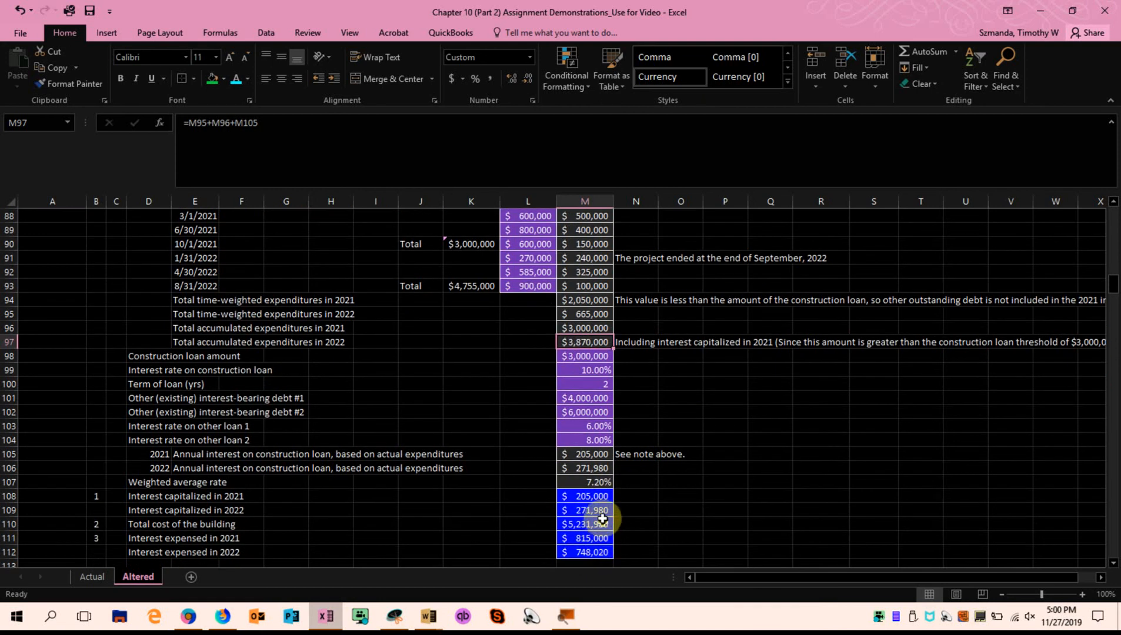
double_click(605, 512)
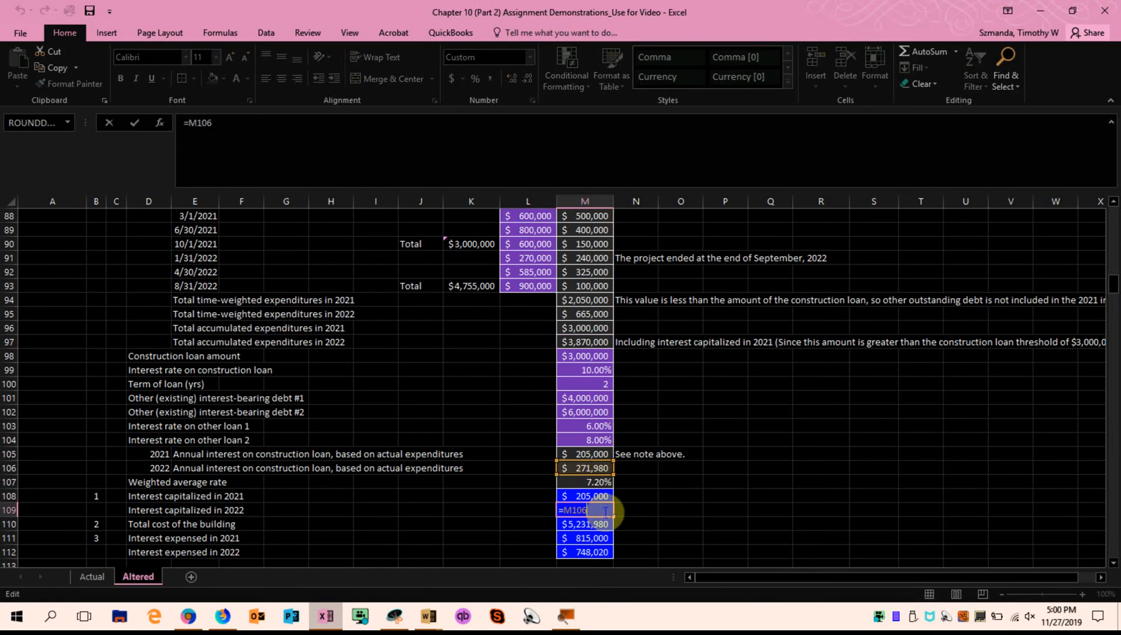
double_click(579, 469)
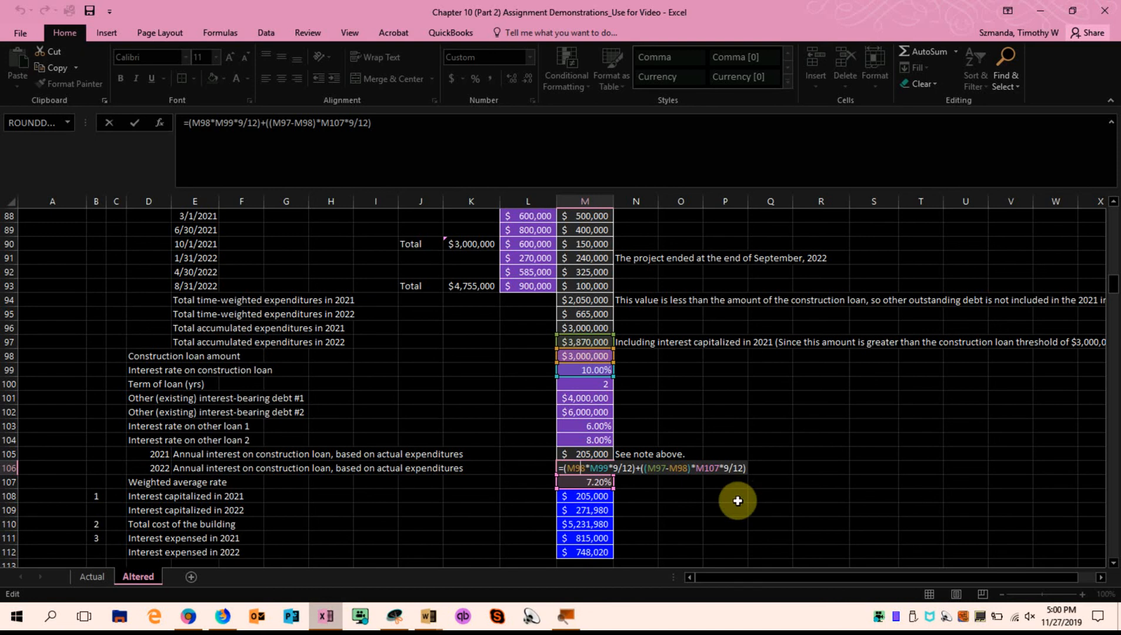
key(Return)
drag(538, 468, 582, 470)
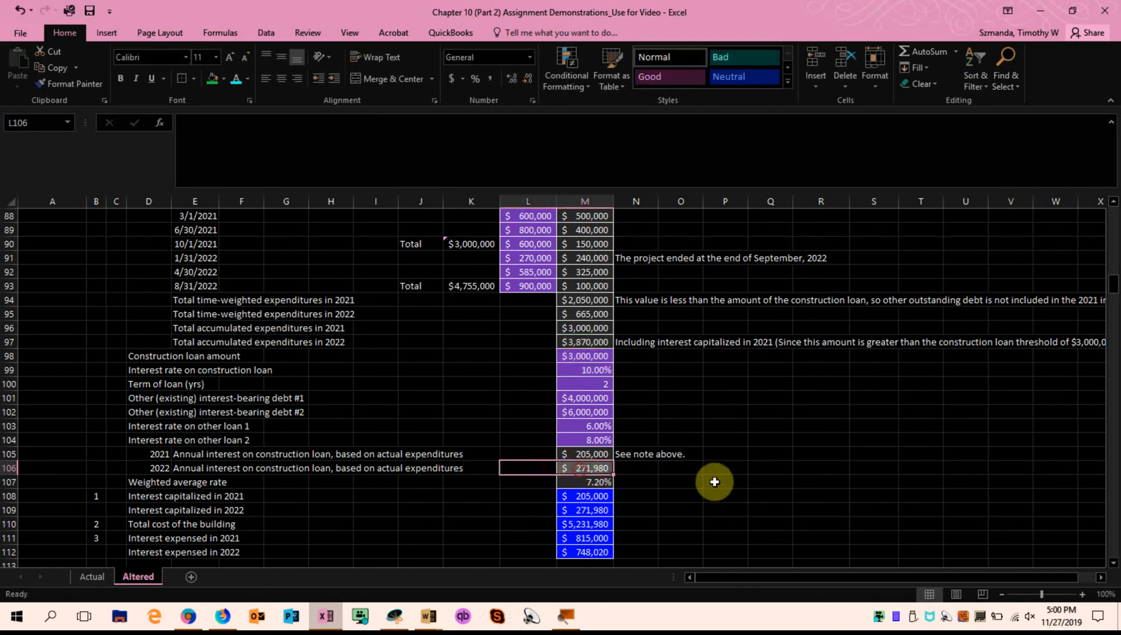
click(599, 468)
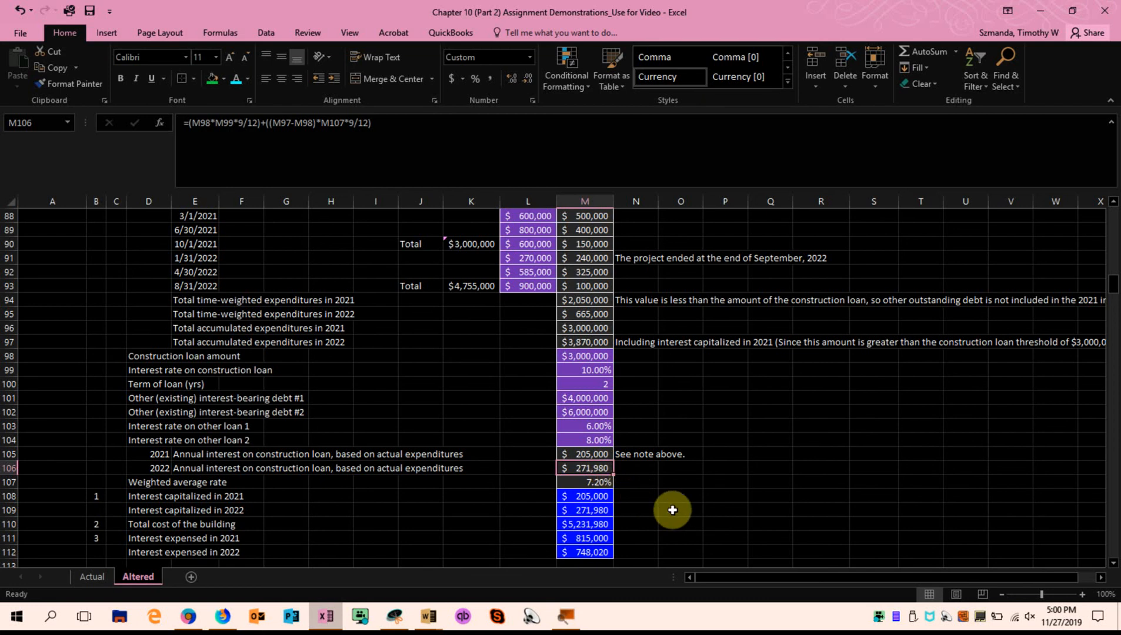
Examine the weighted average rate in row 107 together with the annual interest rows for 2021 and 2022.
scroll(668, 491, down, 1)
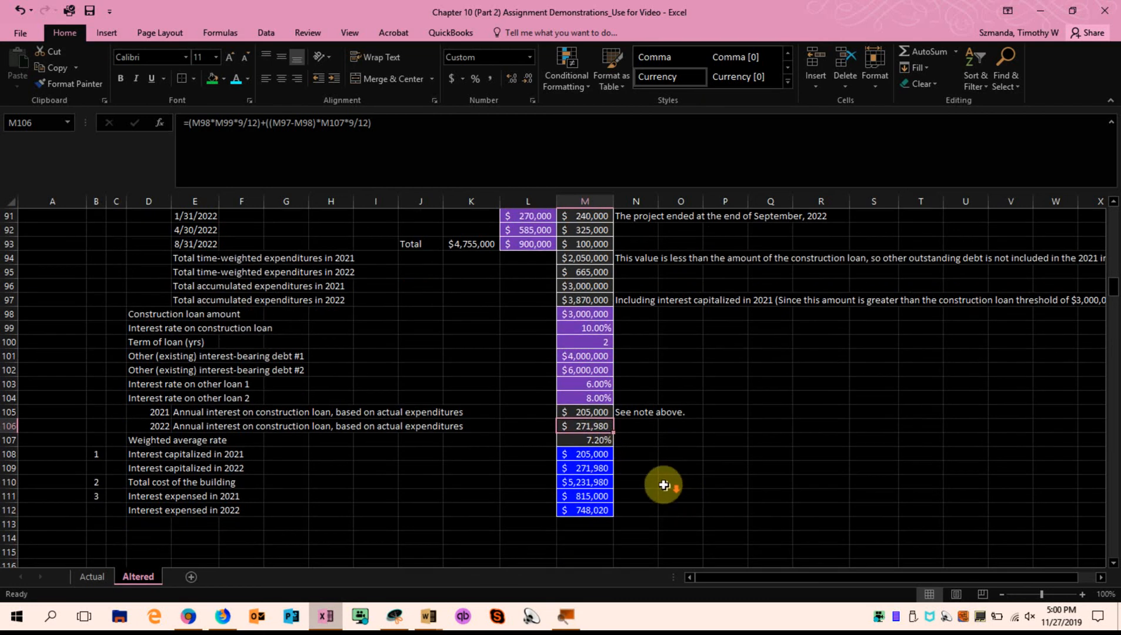
scroll(653, 481, down, 1)
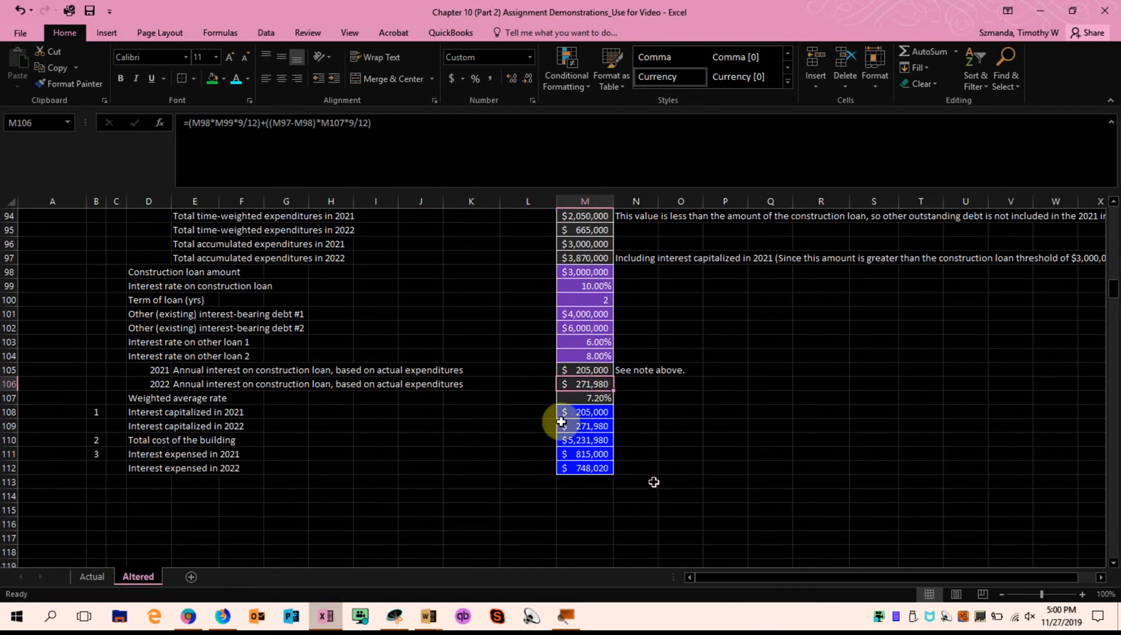
click(513, 399)
drag(513, 399, 636, 399)
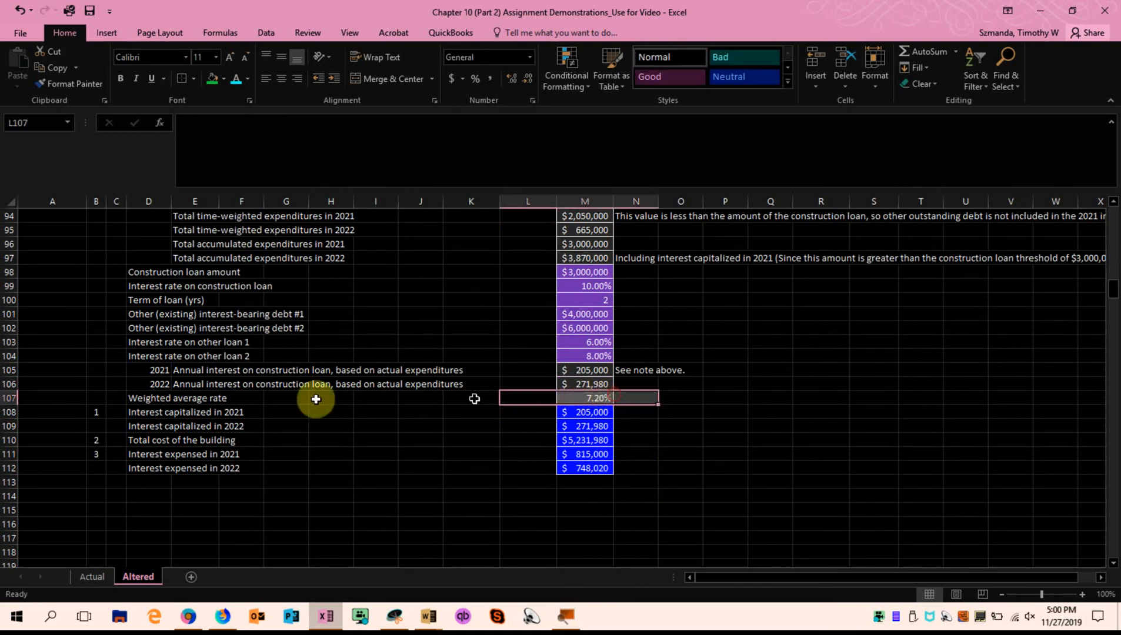
drag(147, 371, 448, 390)
click(582, 399)
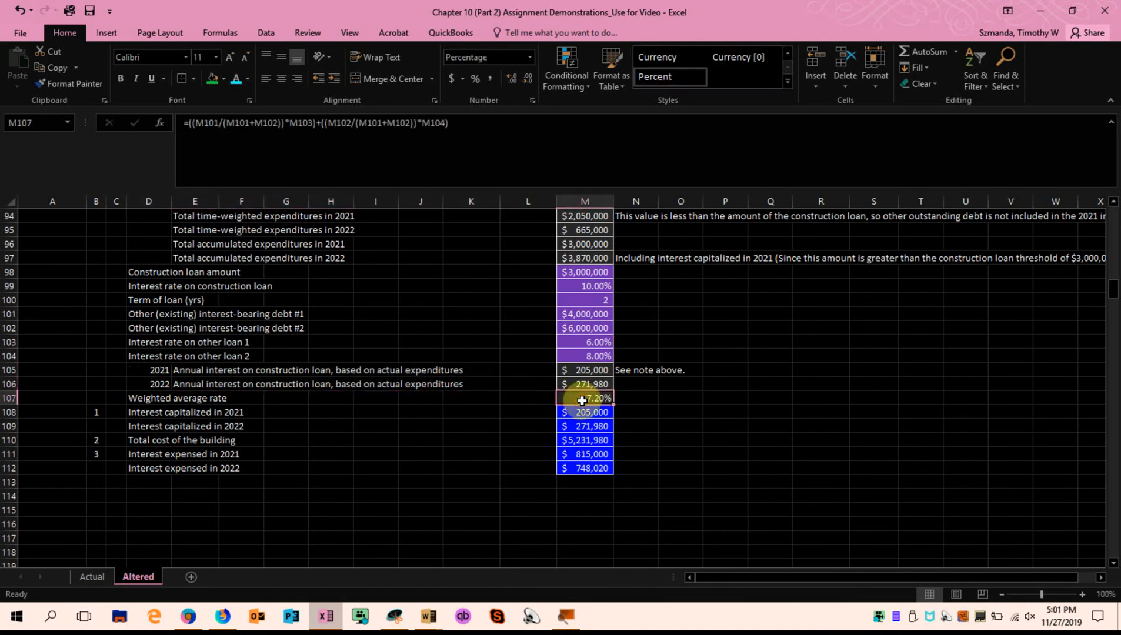
Compare the 2022 accumulated expenditures in M97 with the construction loan amount in M98.
click(572, 258)
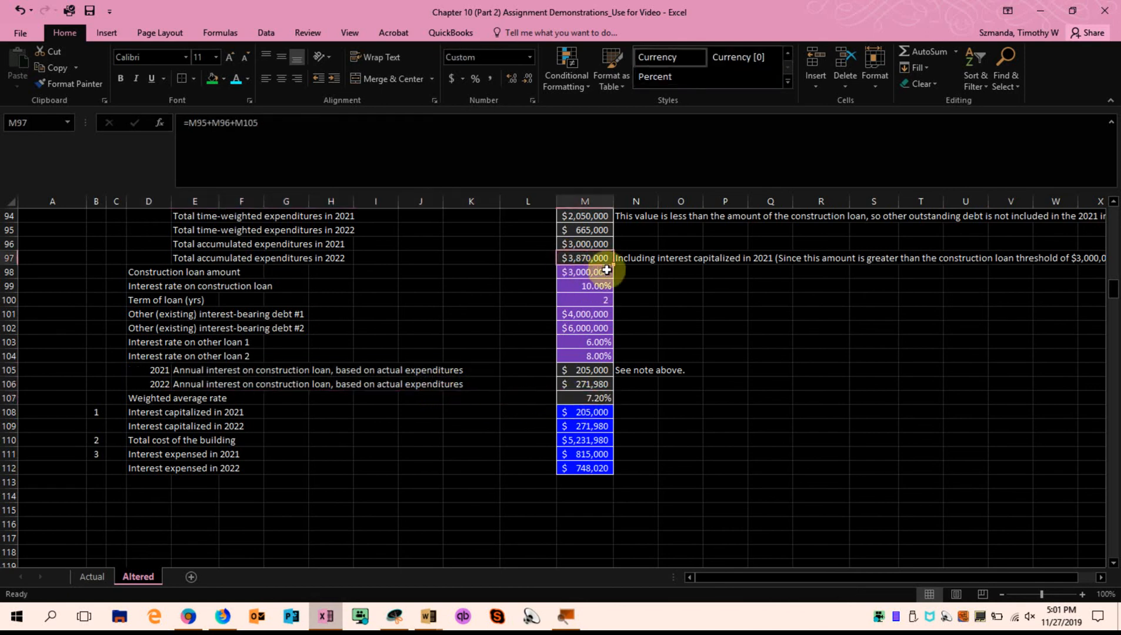
click(581, 272)
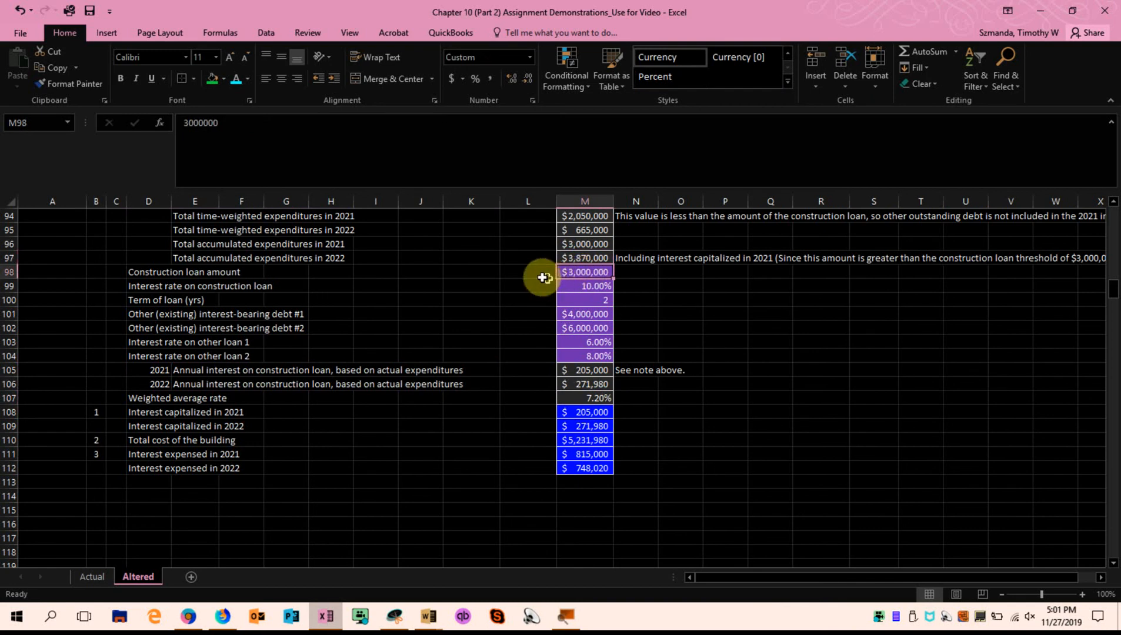
click(539, 272)
click(736, 426)
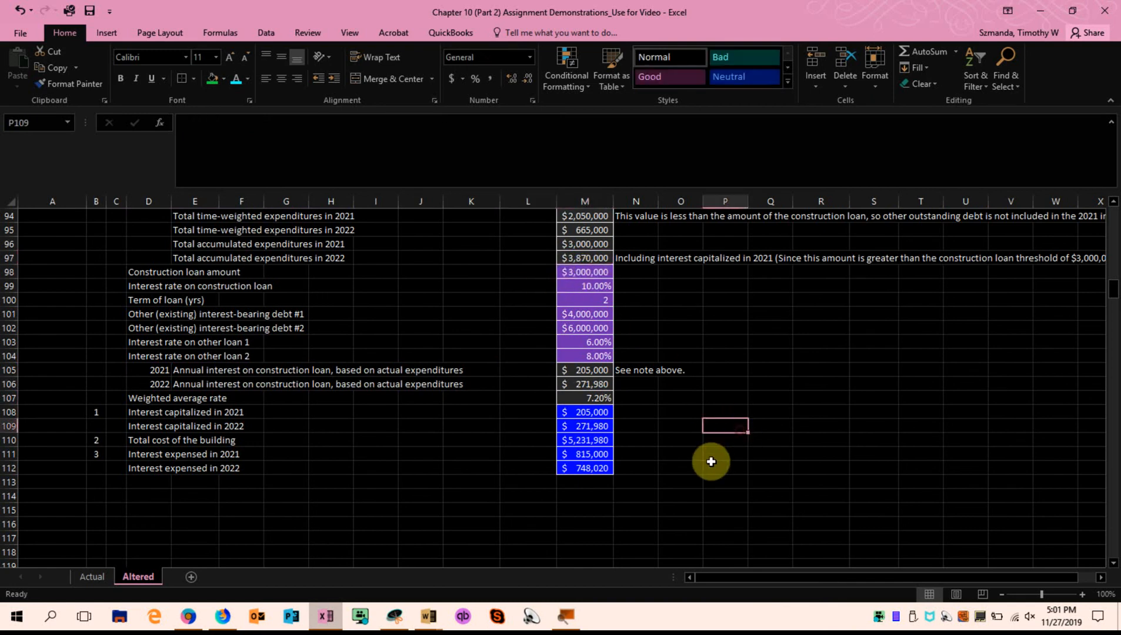
Trace the total cost of the building formula in M110 to the expenditure total in K93 and the capitalized interest in M108:M109.
scroll(703, 465, down, 1)
click(147, 399)
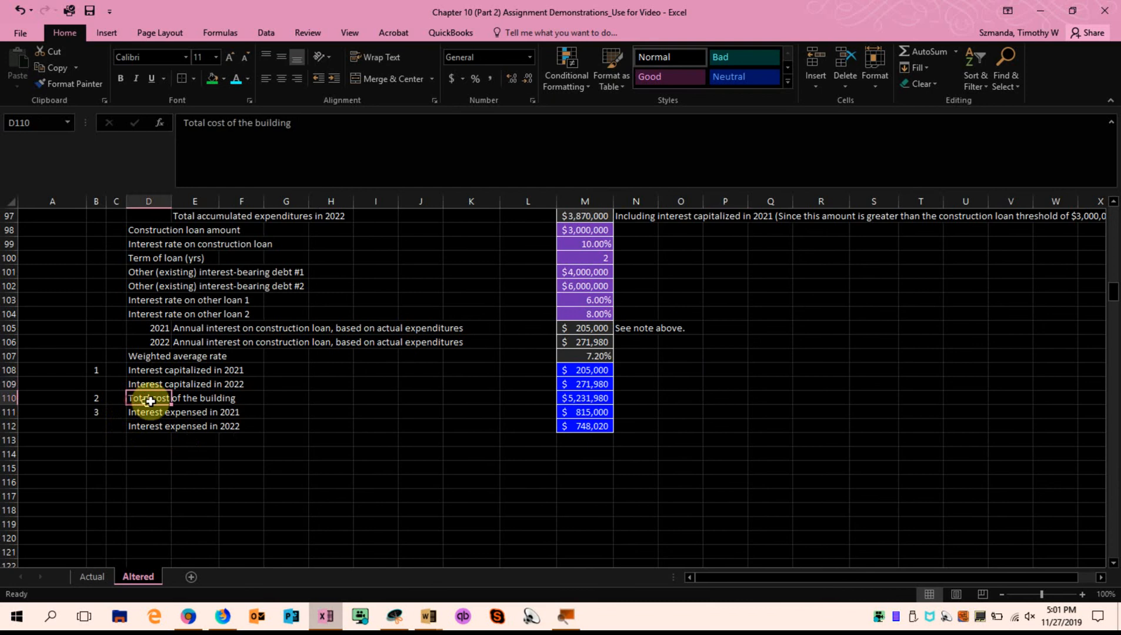
double_click(594, 398)
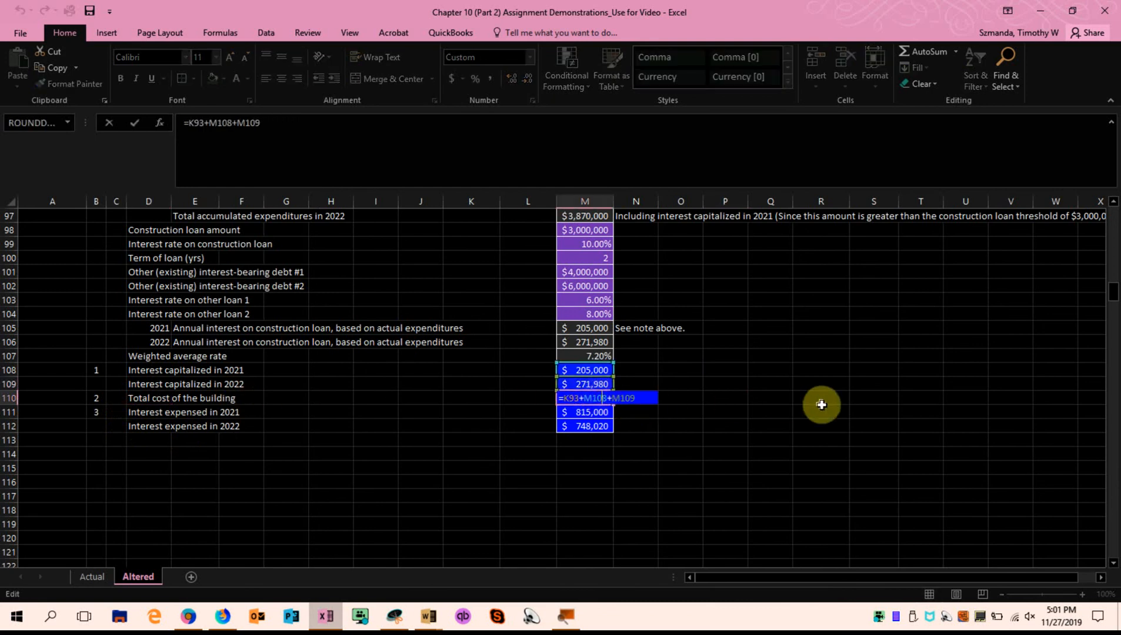
scroll(858, 405, up, 3)
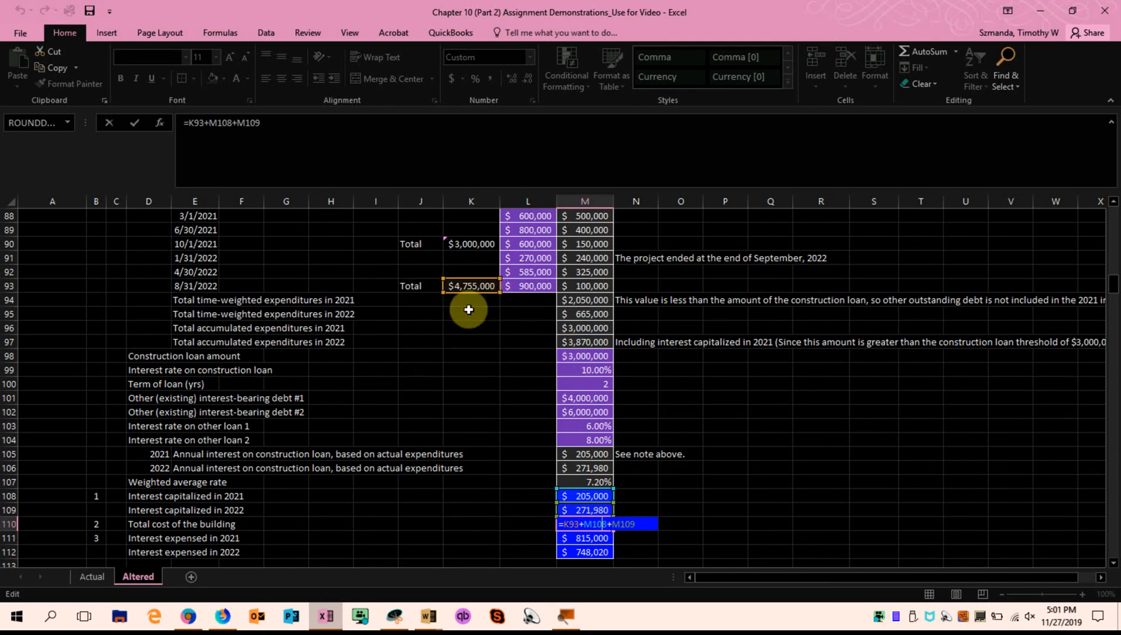
key(ctrl+Return)
Select the project expenditures in L87:L93 to check their sum against the total in K93.
scroll(510, 261, up, 1)
scroll(511, 261, up, 1)
drag(521, 245, 521, 330)
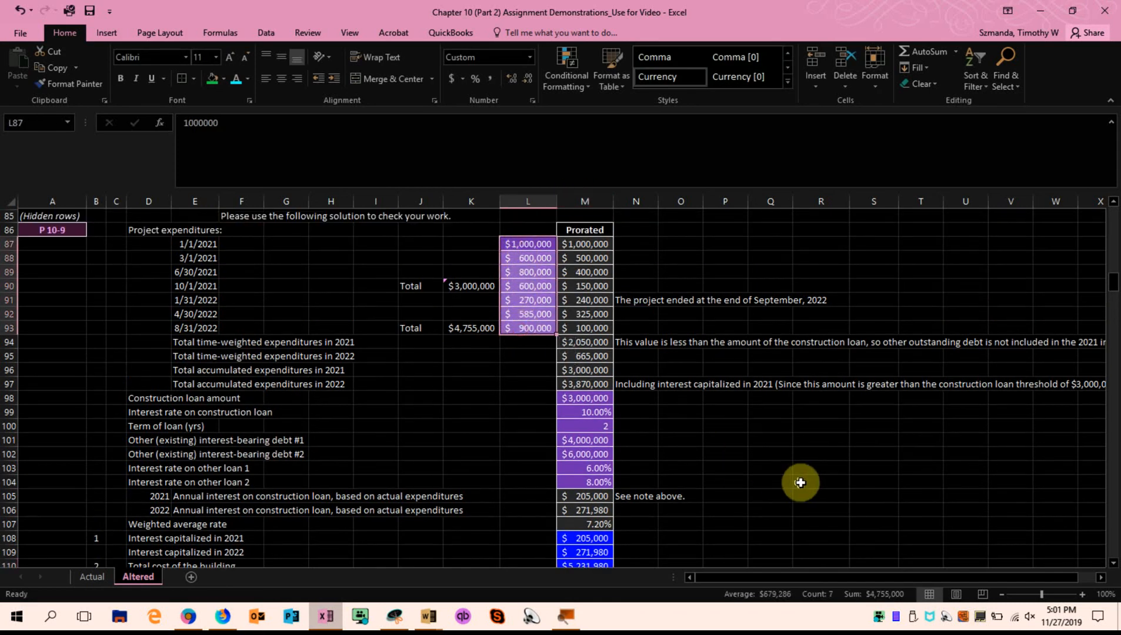
Recheck the building cost formula in M110 and review the capitalized interest for 2021 in M108 and 2022 in M109.
scroll(801, 481, down, 1)
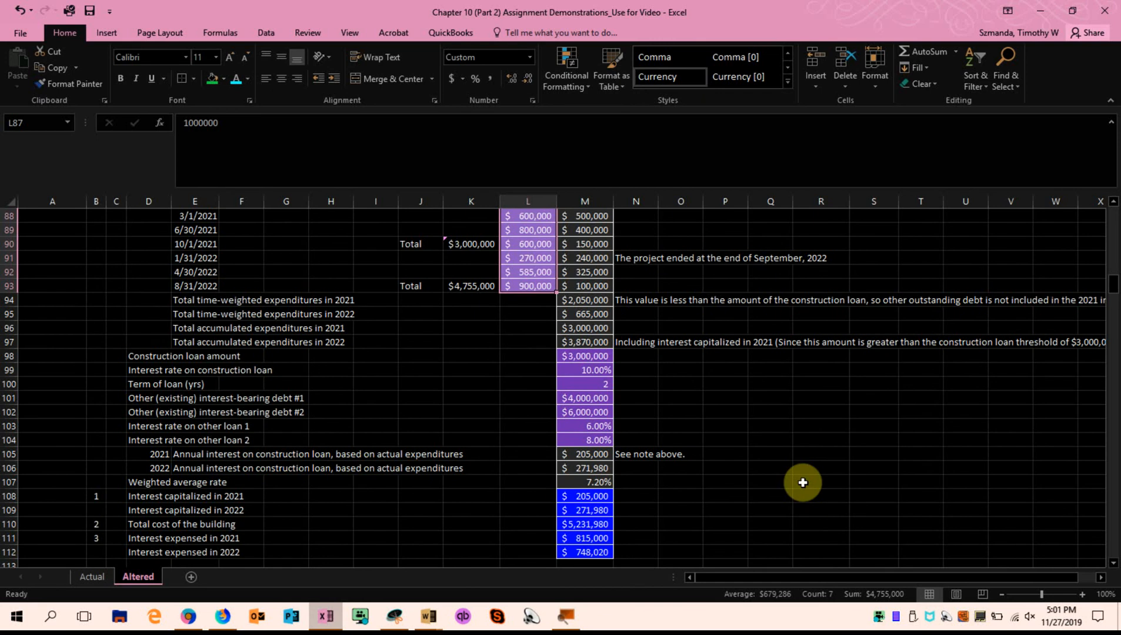
scroll(803, 482, down, 1)
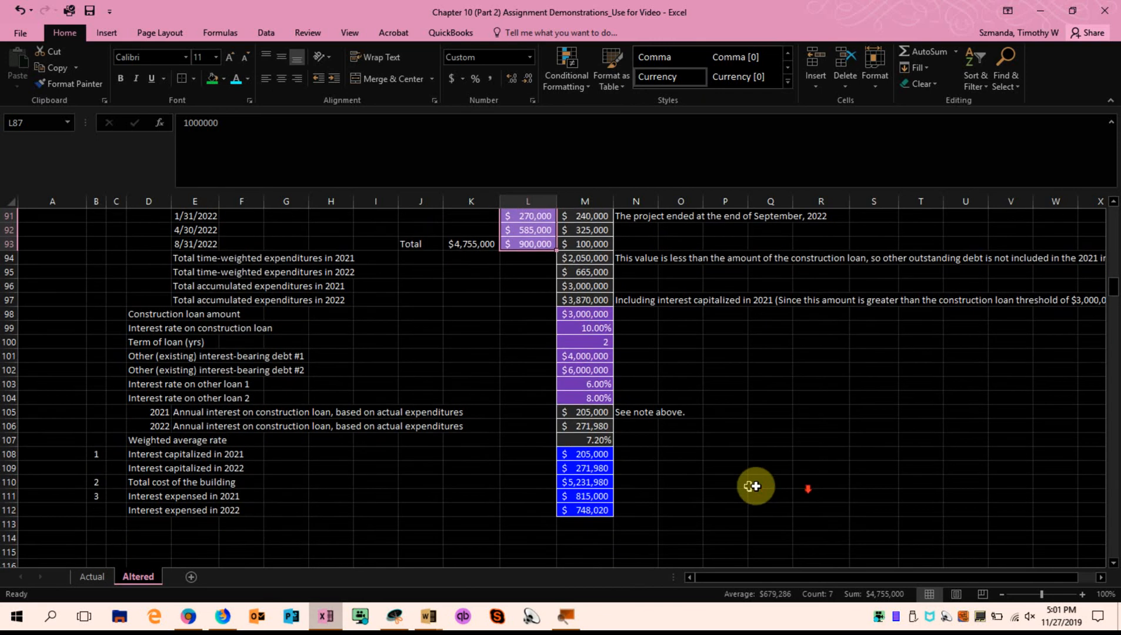
double_click(591, 485)
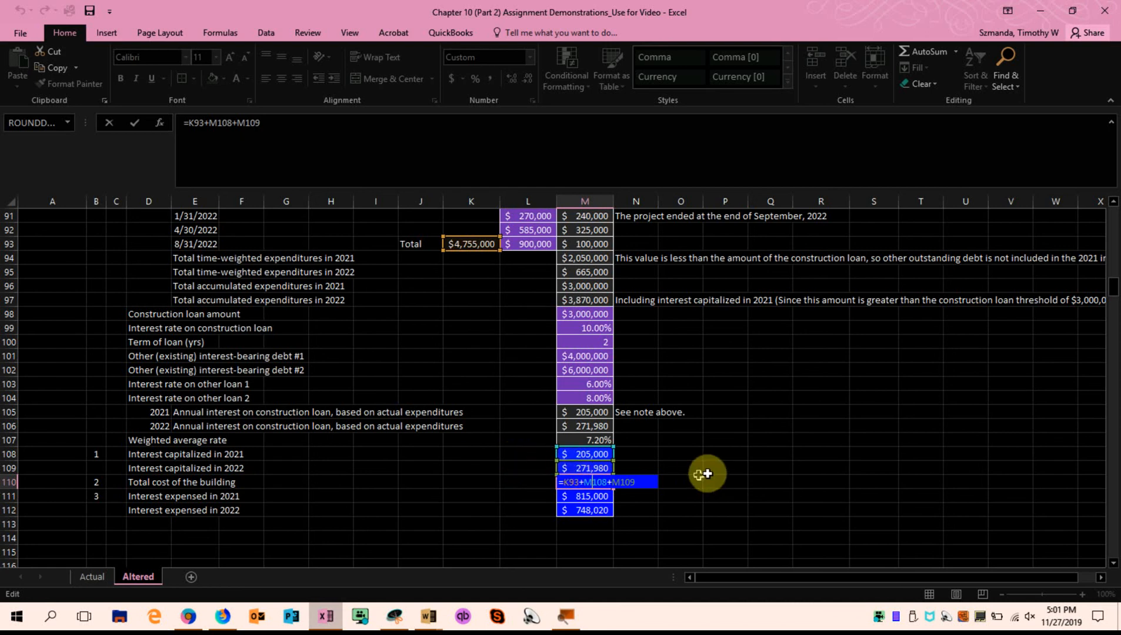
key(ctrl+Return)
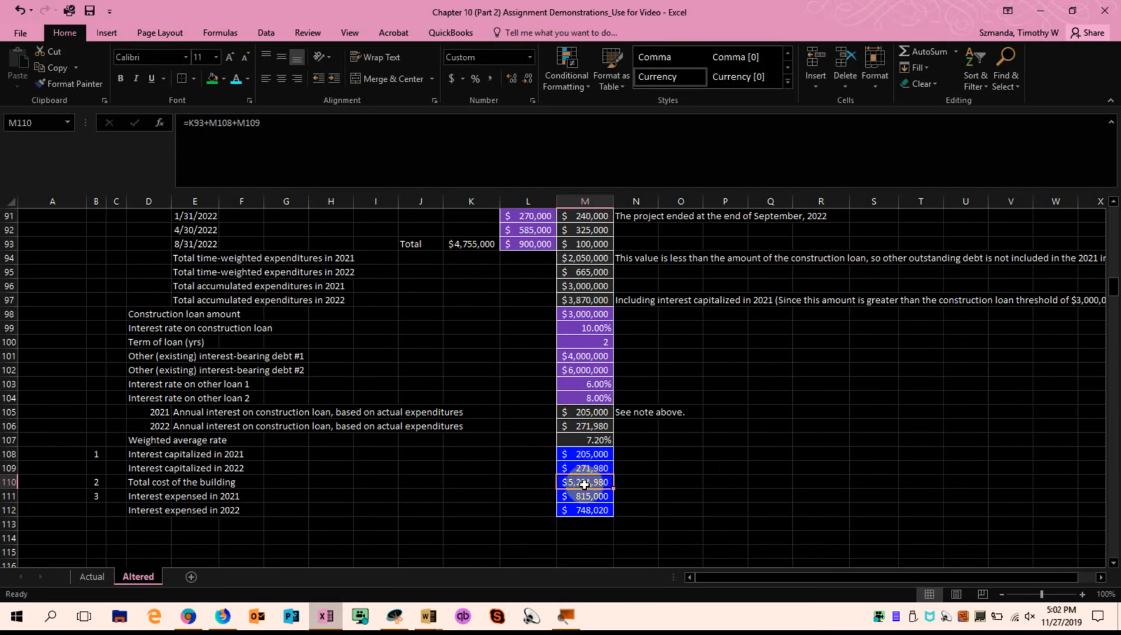
click(571, 456)
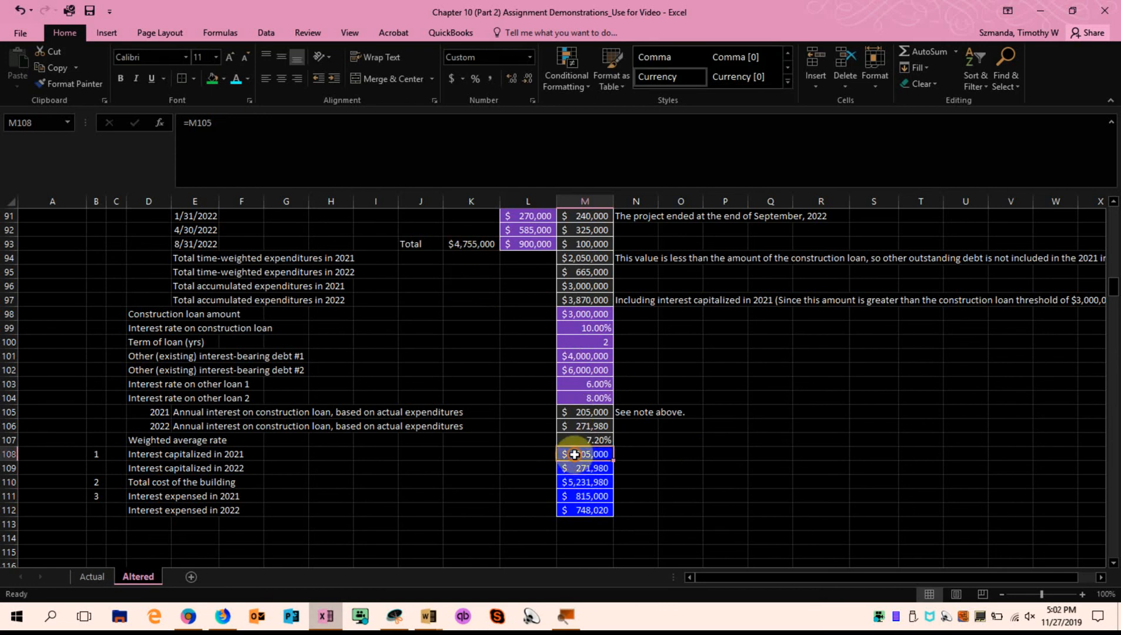
click(574, 468)
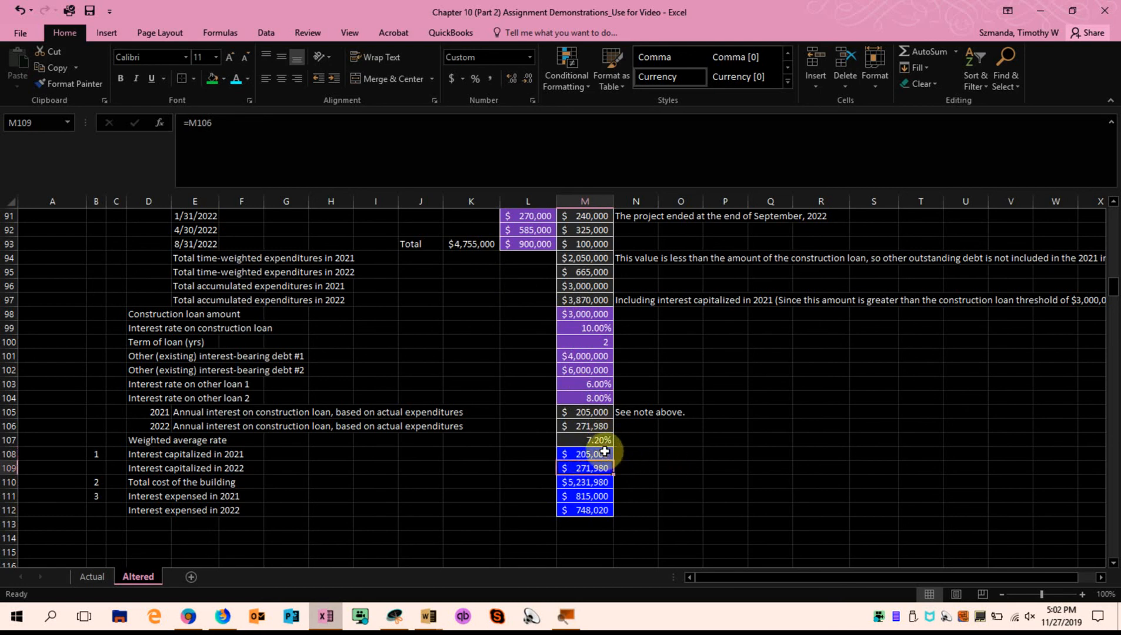
Show once more how the total cost of the building in M110 adds K93, M108 and M109.
double_click(586, 483)
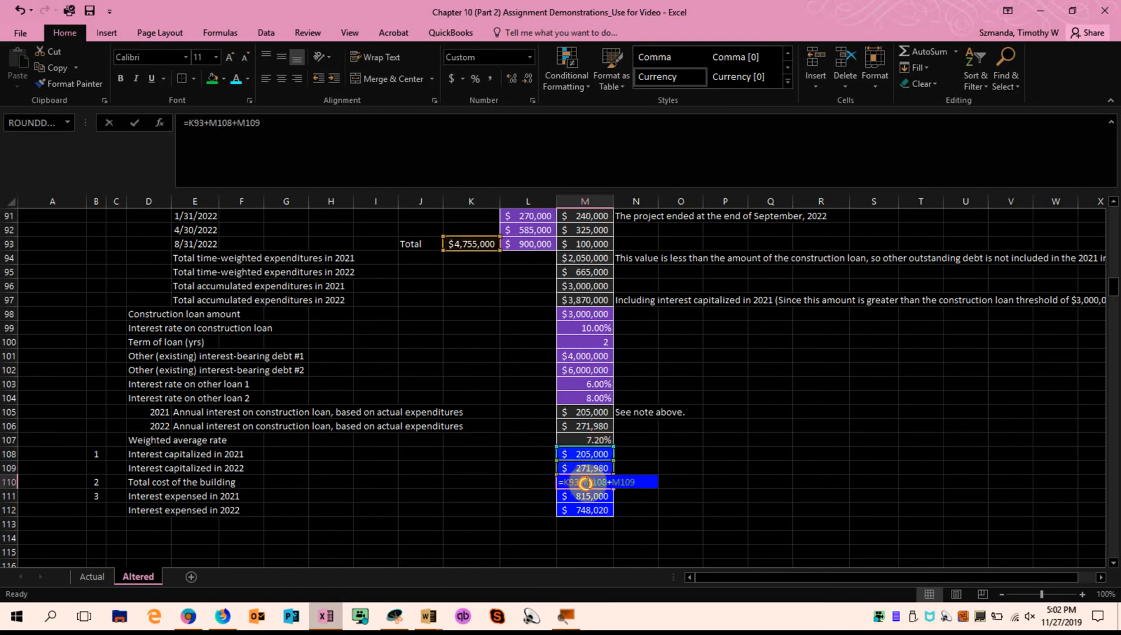
key(Escape)
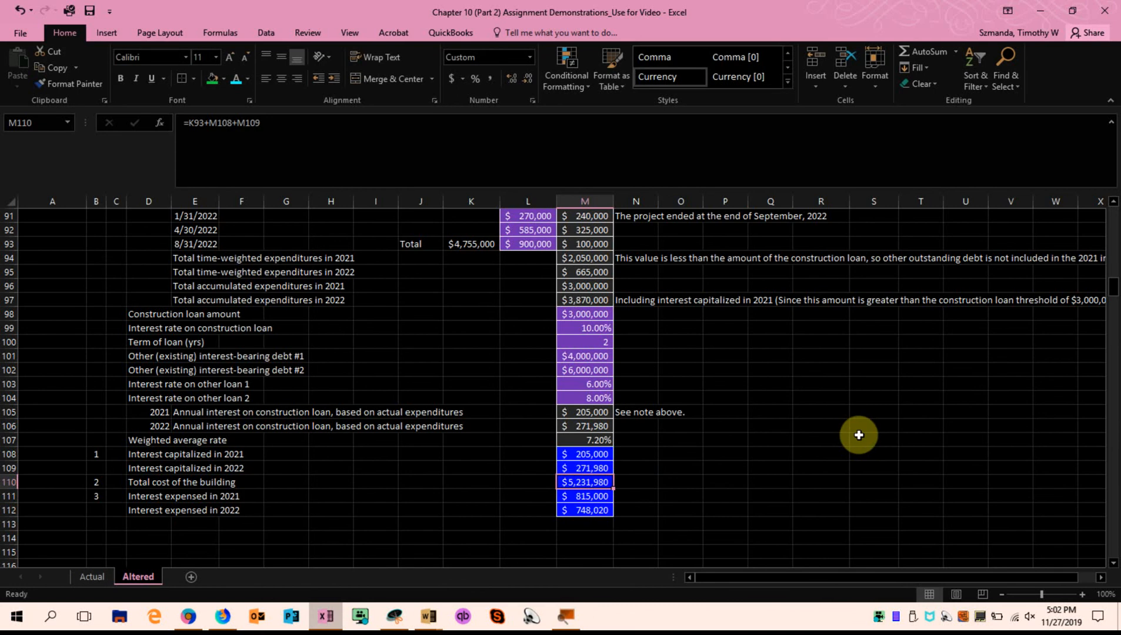
click(681, 562)
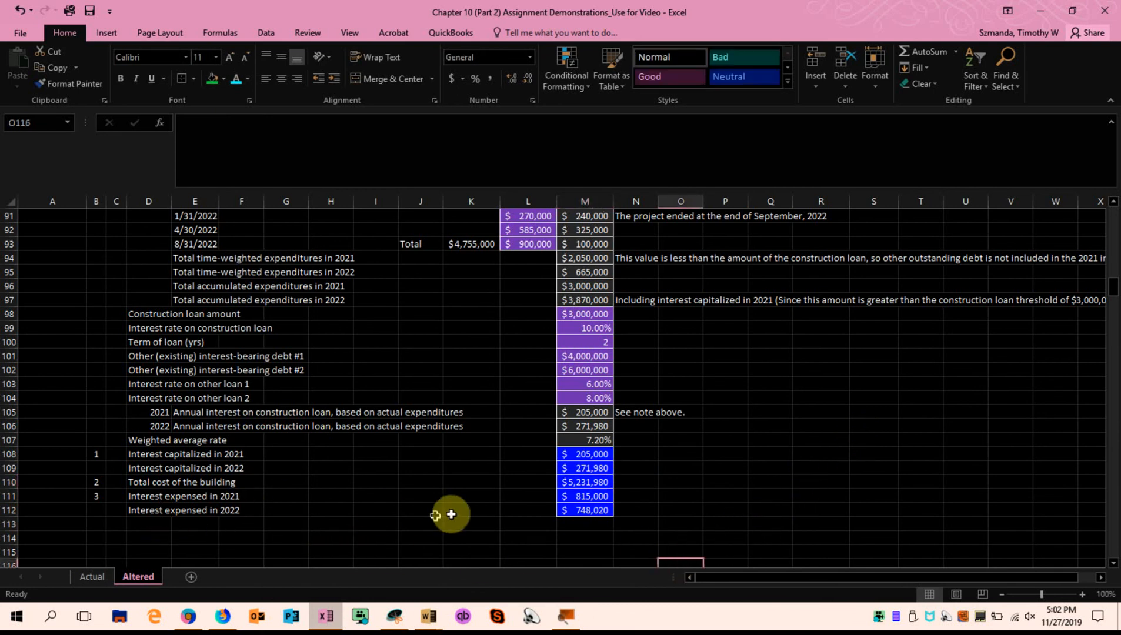
Trace the 2021 interest expensed formula in M111 to the debt amounts and rates in M98:M104 and the capitalized interest in M108.
click(573, 493)
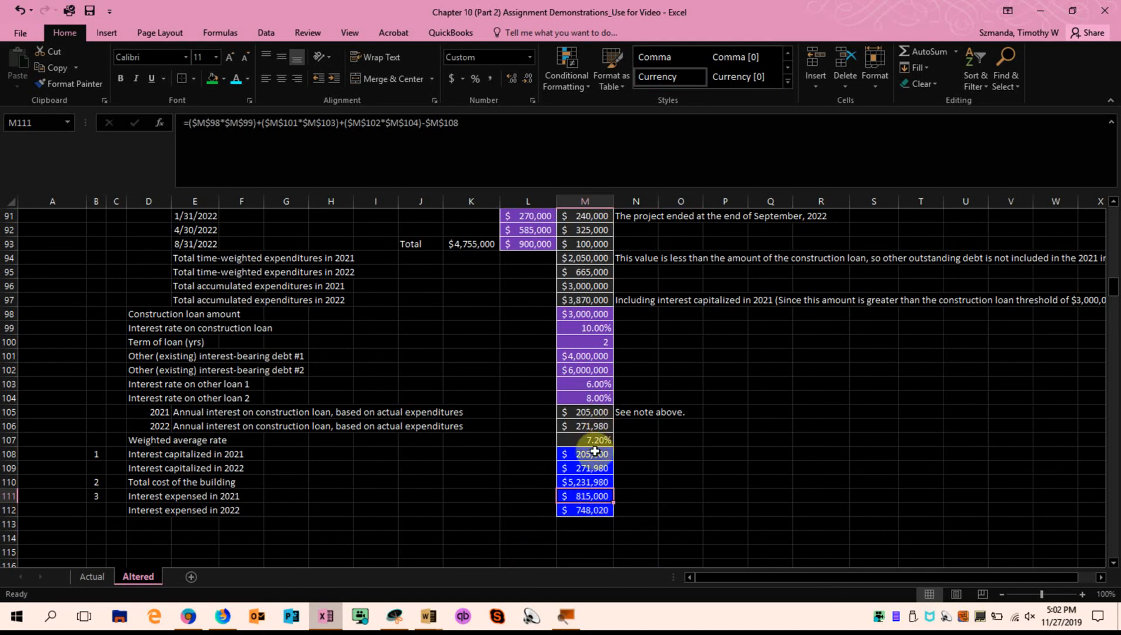
double_click(592, 497)
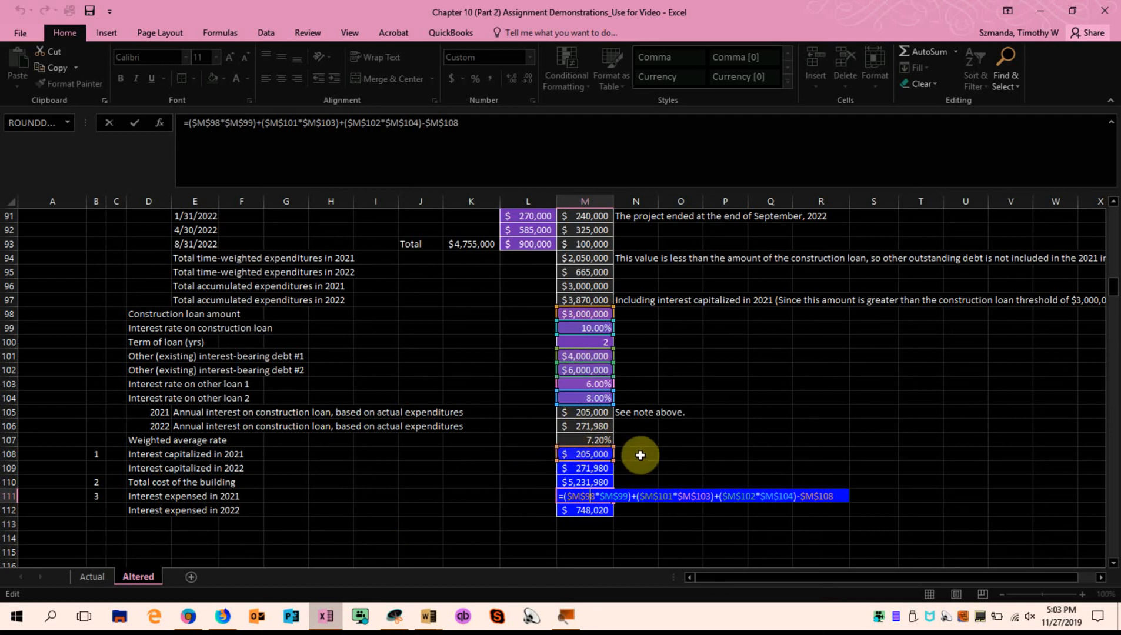
key(ctrl+Return)
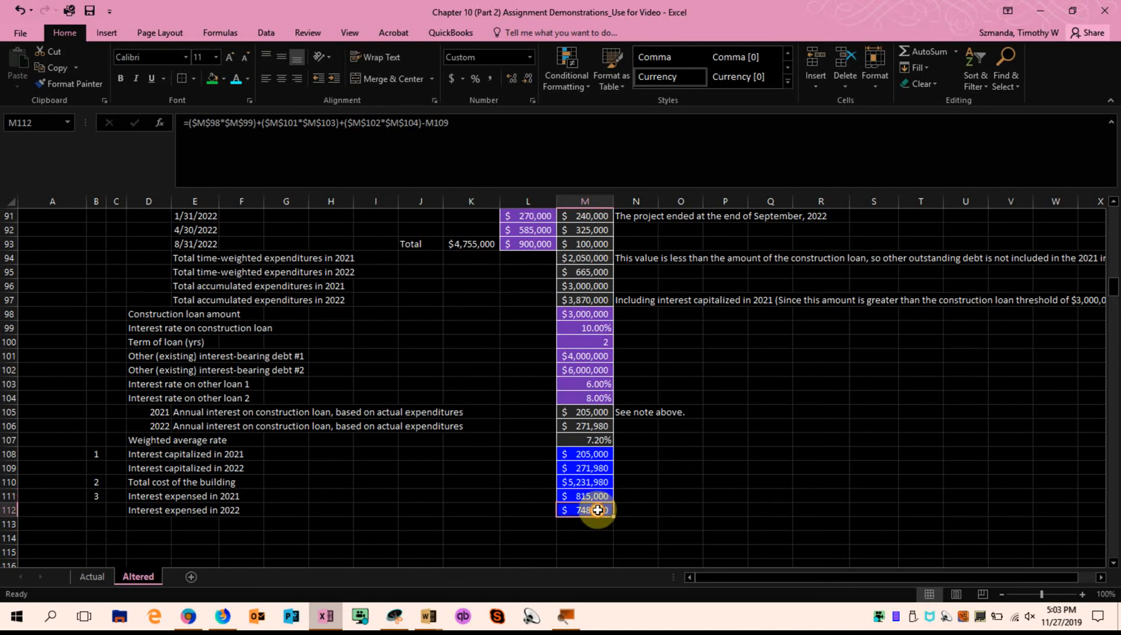
Trace the 2022 interest expensed formula in M112 to the debt amounts and rates and the capitalized interest in M109.
double_click(598, 510)
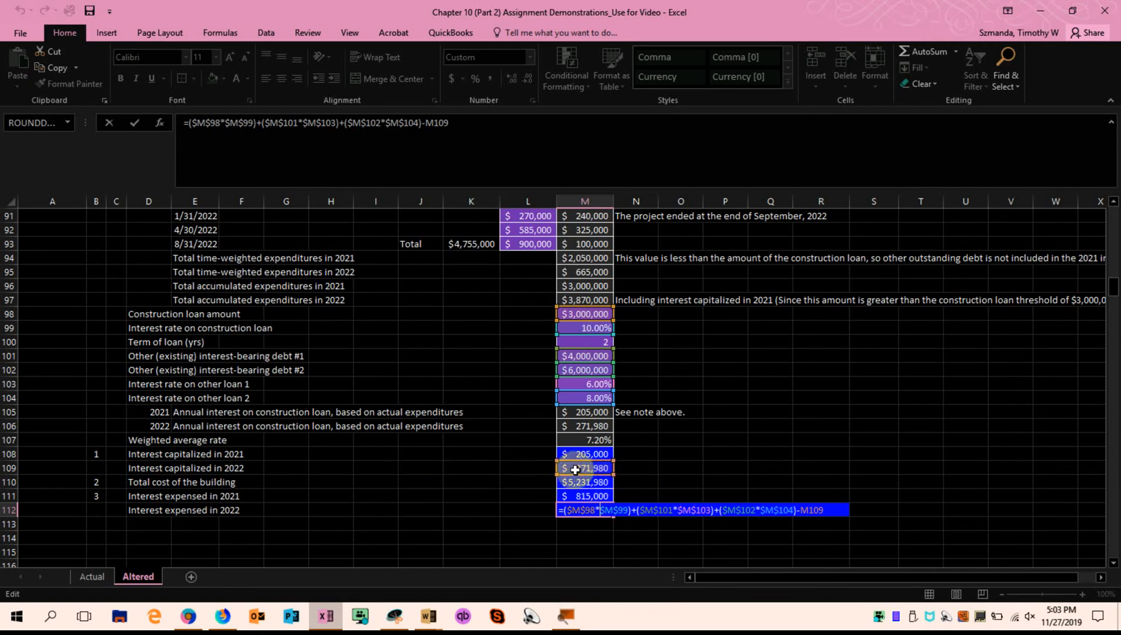
key(ctrl+Return)
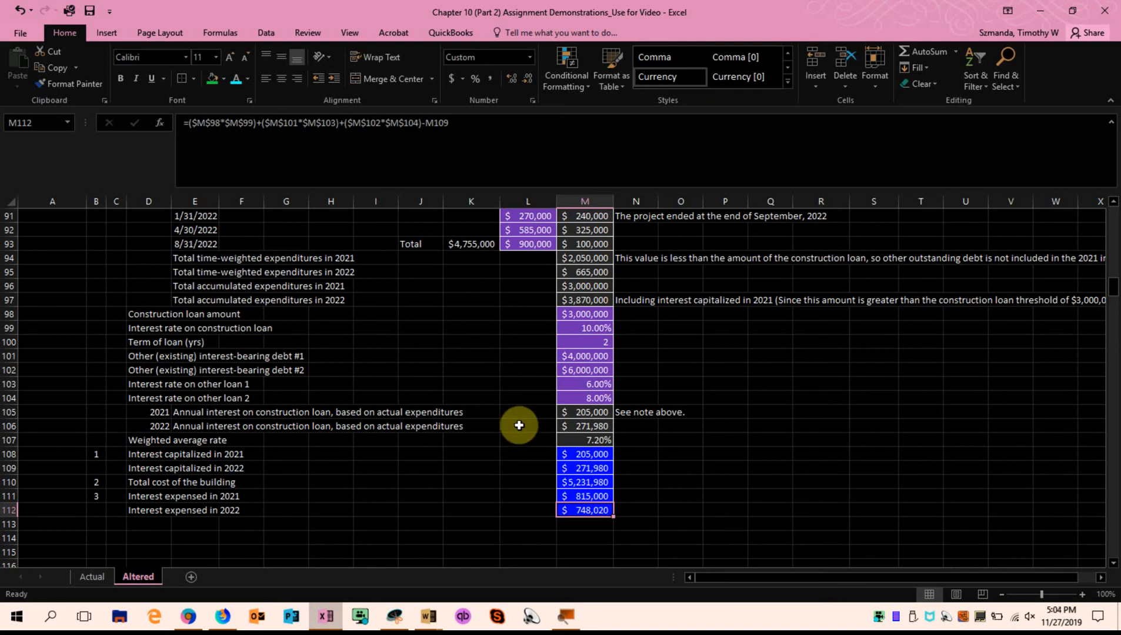
scroll(586, 413, up, 2)
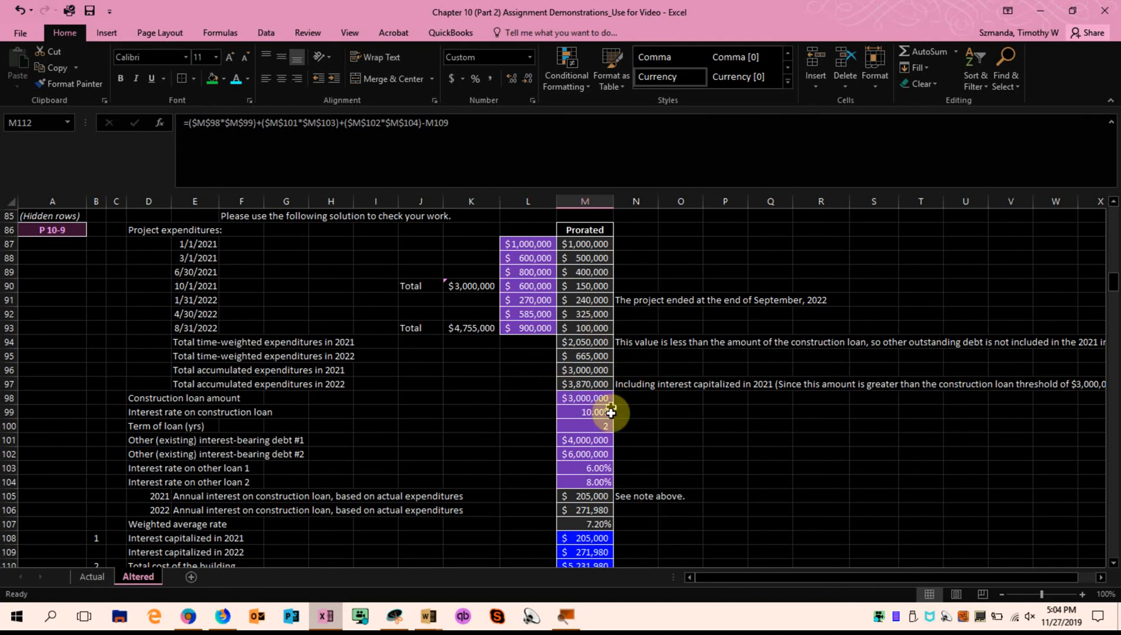
scroll(626, 433, down, 1)
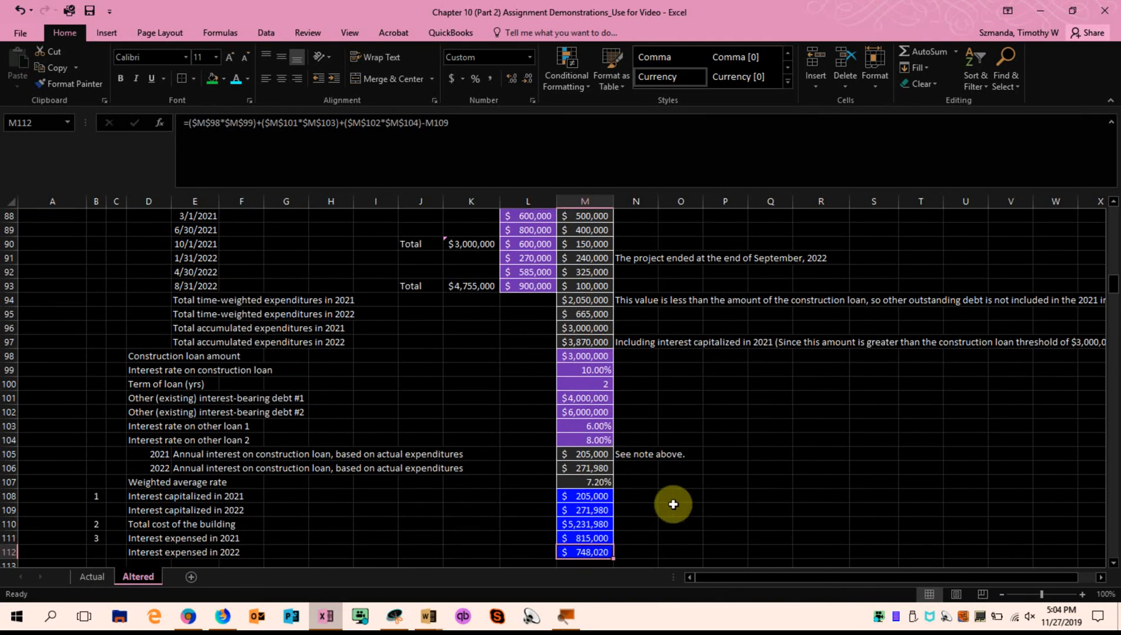